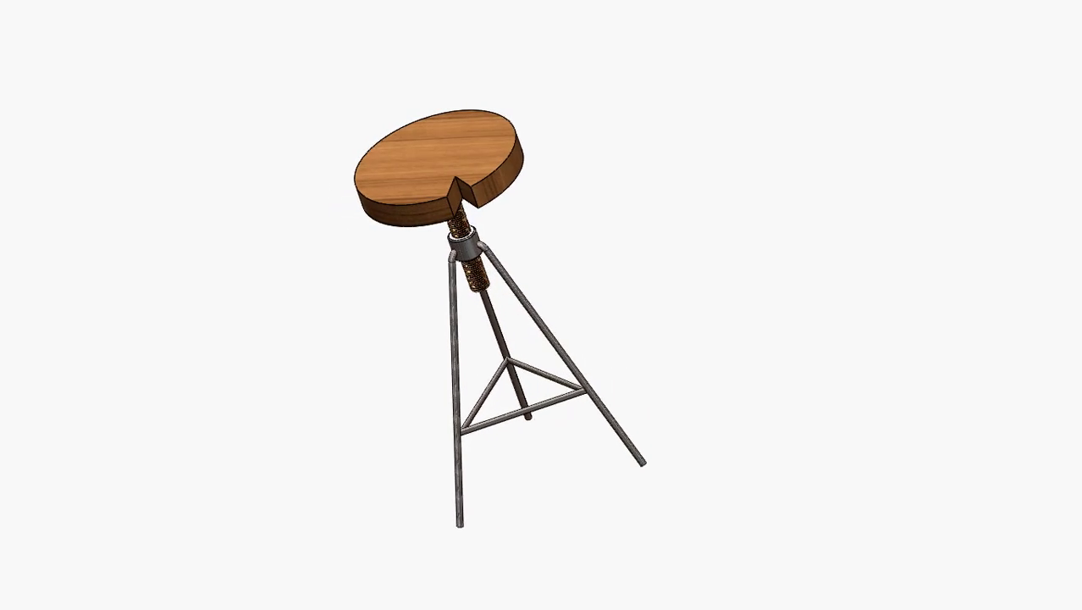
- Sketch two connected leg lines on the Front Plane, running down and left from the origin
{"action": "left_click", "coordinate": [84, 266]}
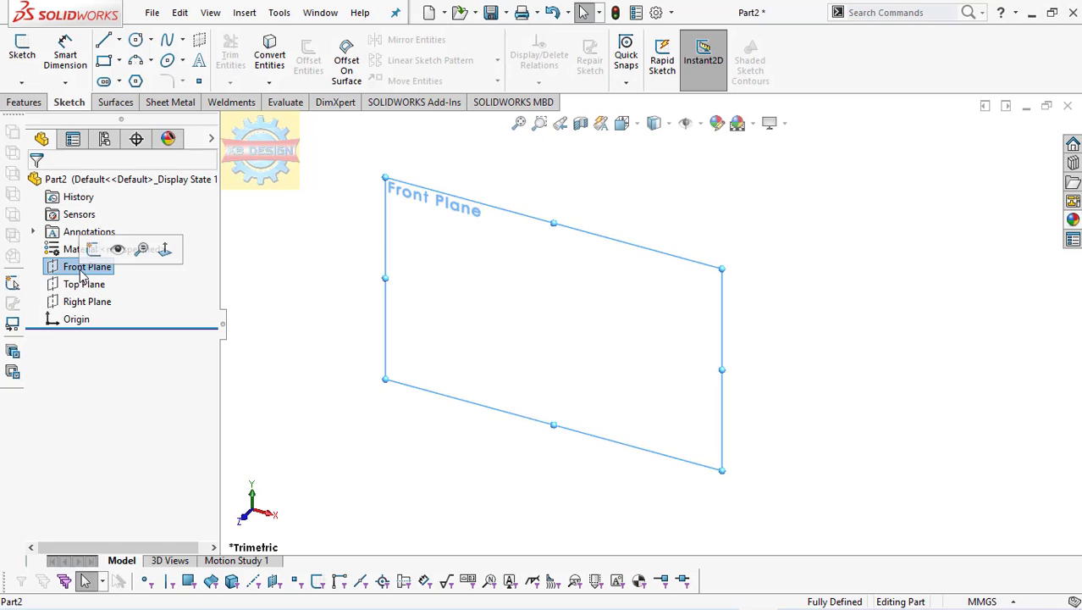
{"action": "key", "text": "l"}
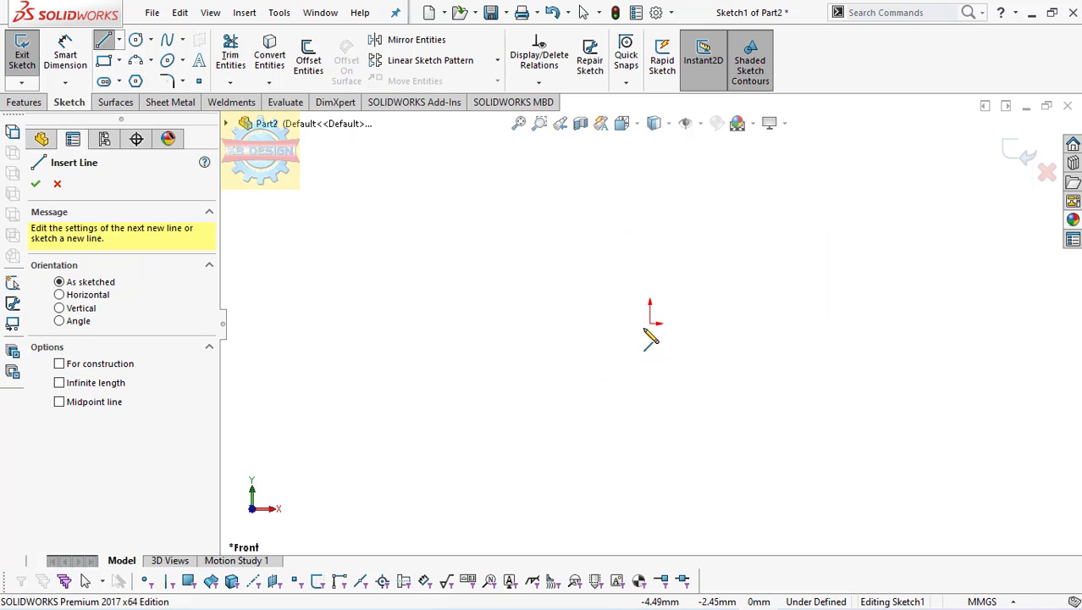
{"action": "left_click", "coordinate": [651, 324]}
{"action": "left_click", "coordinate": [596, 354]}
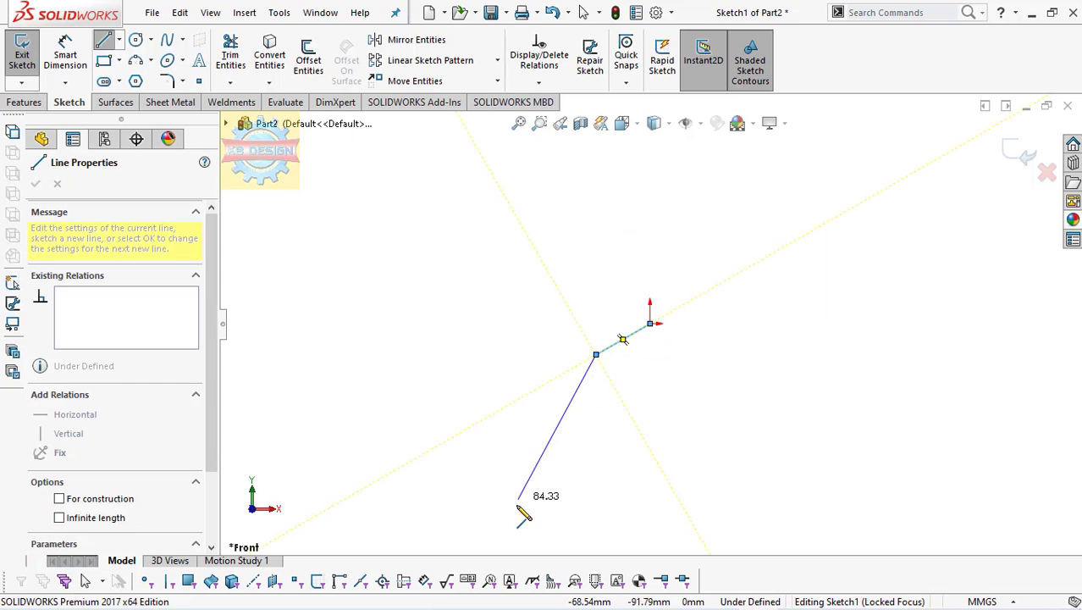
{"action": "left_click", "coordinate": [516, 510]}
{"action": "key", "text": "Escape"}
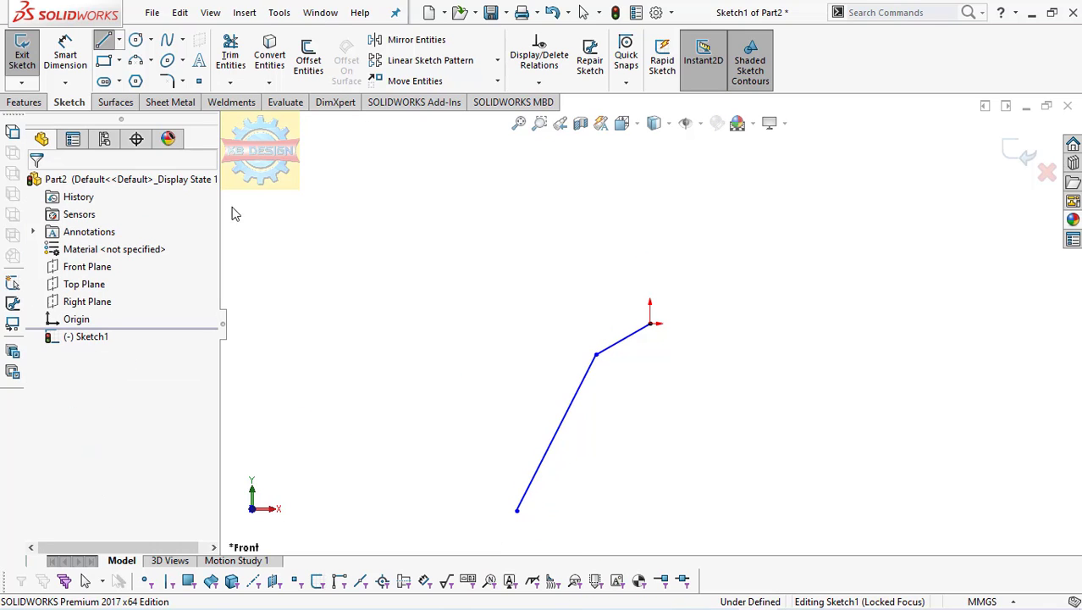
{"action": "left_click", "coordinate": [85, 61]}
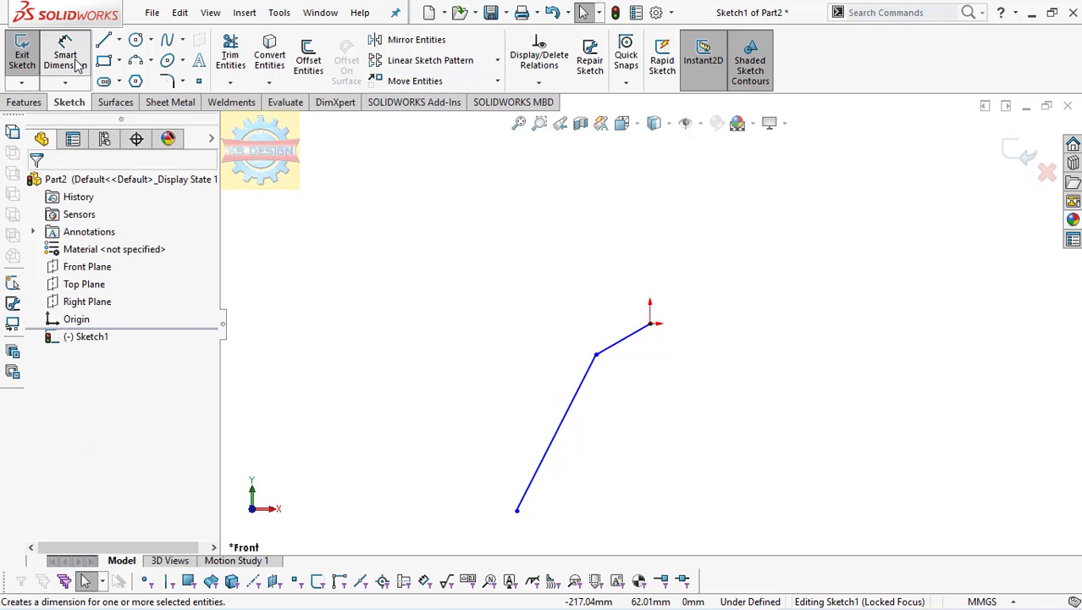
- Dimension the leg sketch's vertical height to 420
{"action": "left_click", "coordinate": [651, 326]}
{"action": "left_click", "coordinate": [517, 510]}
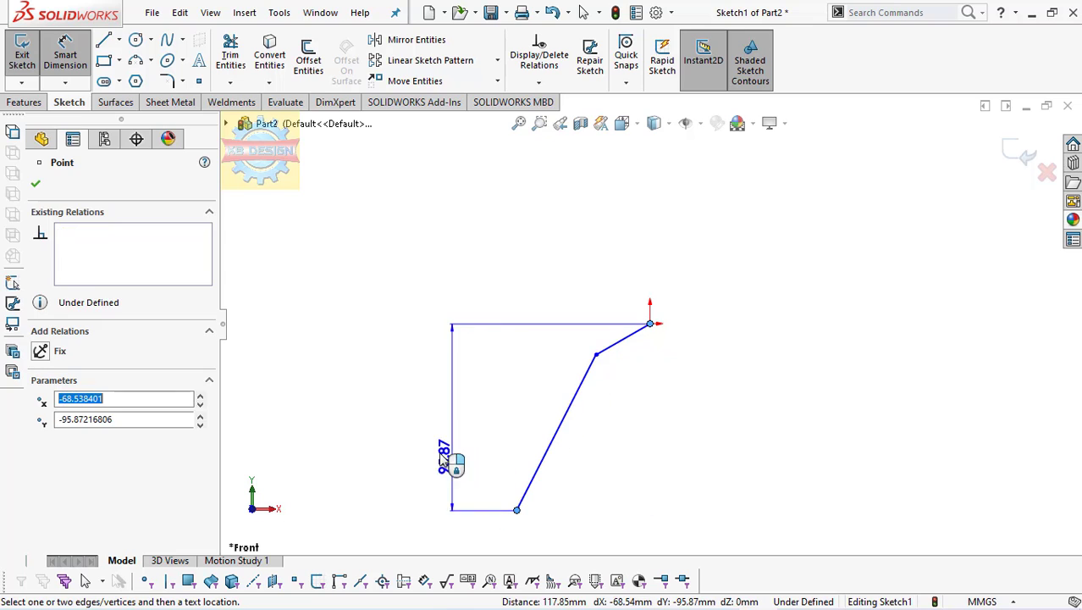
{"action": "left_click", "coordinate": [419, 459]}
{"action": "type", "text": "420"}
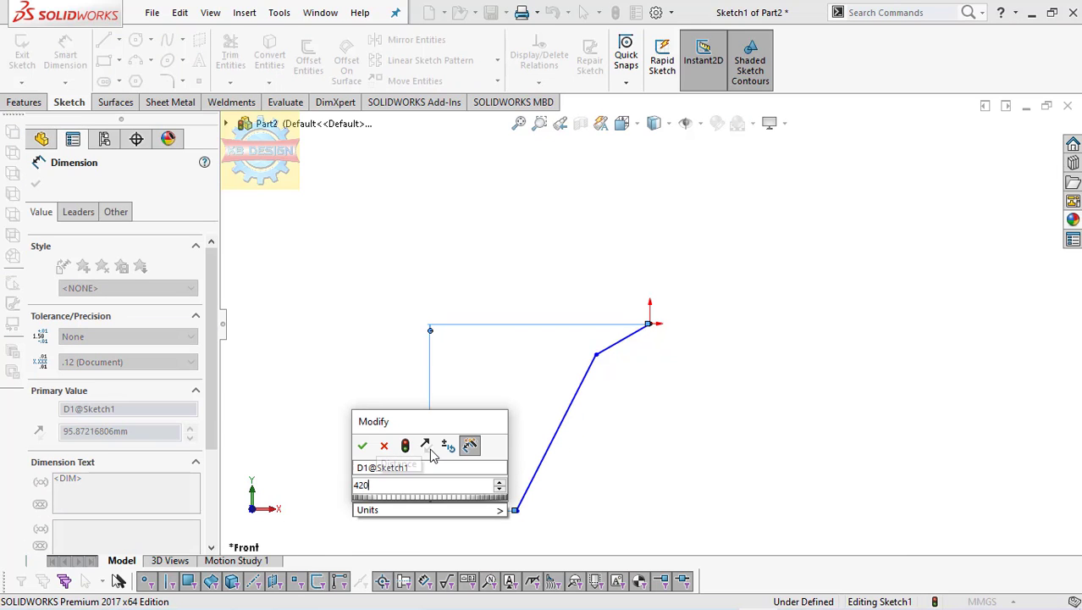
{"action": "key", "text": "Return"}
{"action": "key", "text": "Escape"}
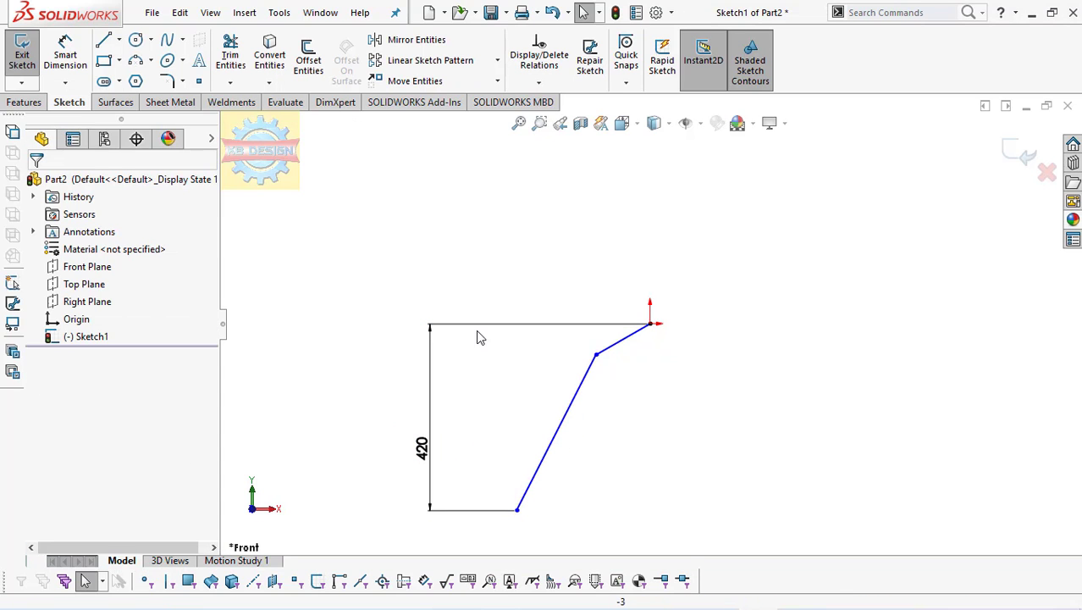
- Draw a vertical centreline straight down from the origin
{"action": "left_click", "coordinate": [120, 41]}
{"action": "left_click", "coordinate": [127, 77]}
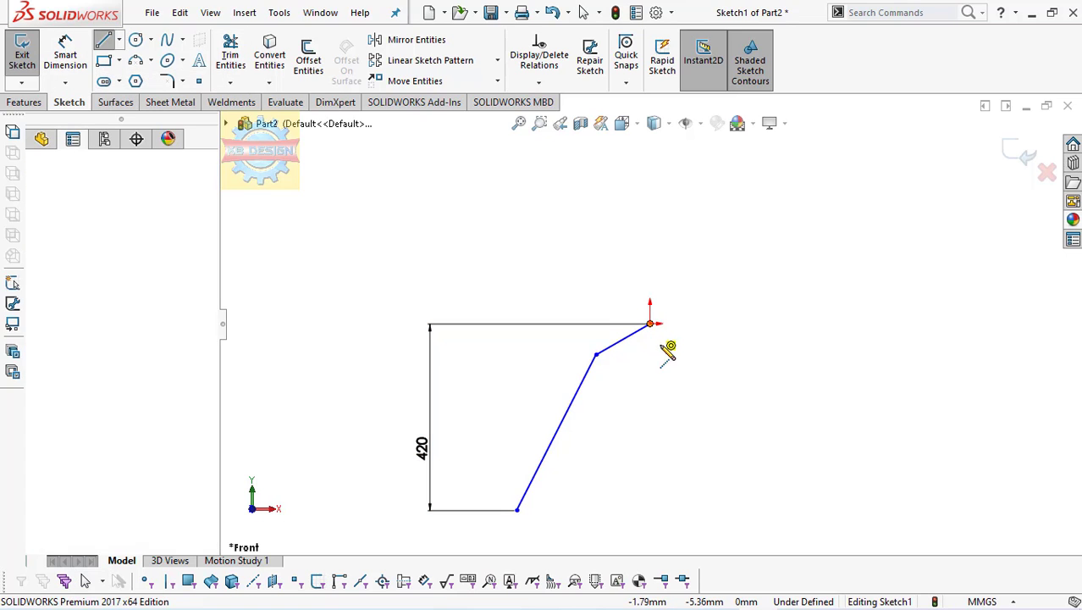
{"action": "left_click", "coordinate": [649, 324]}
{"action": "left_click", "coordinate": [651, 436]}
{"action": "key", "text": "Escape"}
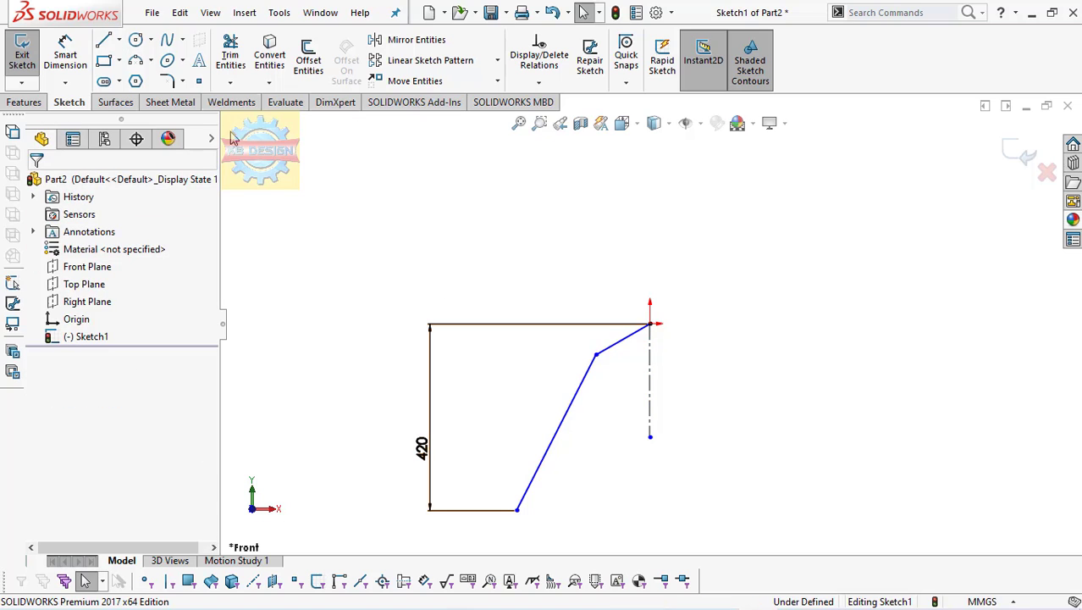
- Dimension the short and long leg lines at 70° and 19° to the centreline
{"action": "left_click", "coordinate": [65, 55]}
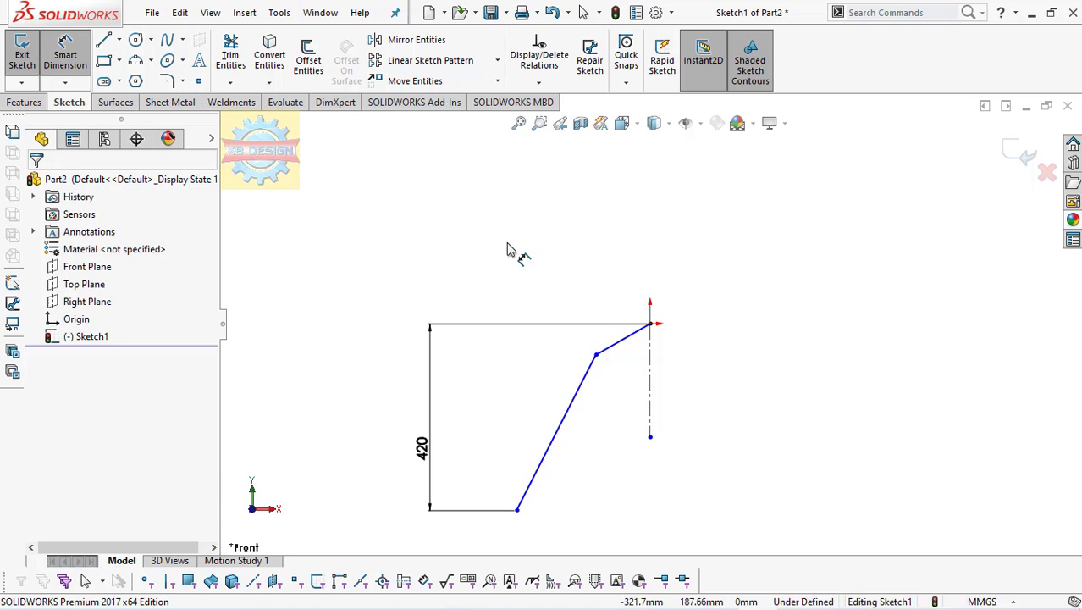
{"action": "left_click", "coordinate": [637, 331]}
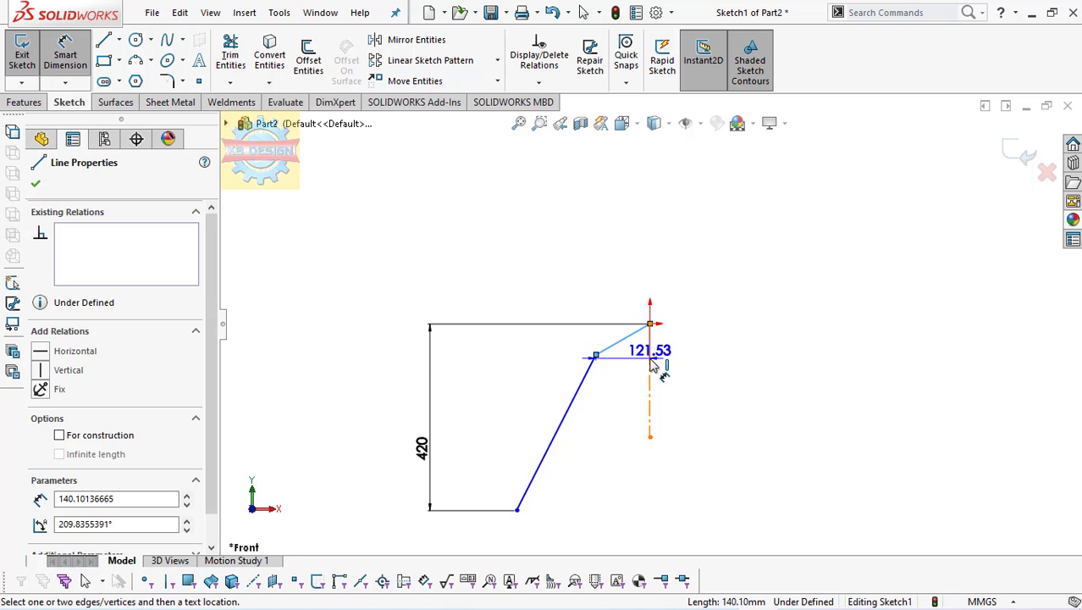
{"action": "left_click", "coordinate": [650, 376]}
{"action": "left_click", "coordinate": [650, 378]}
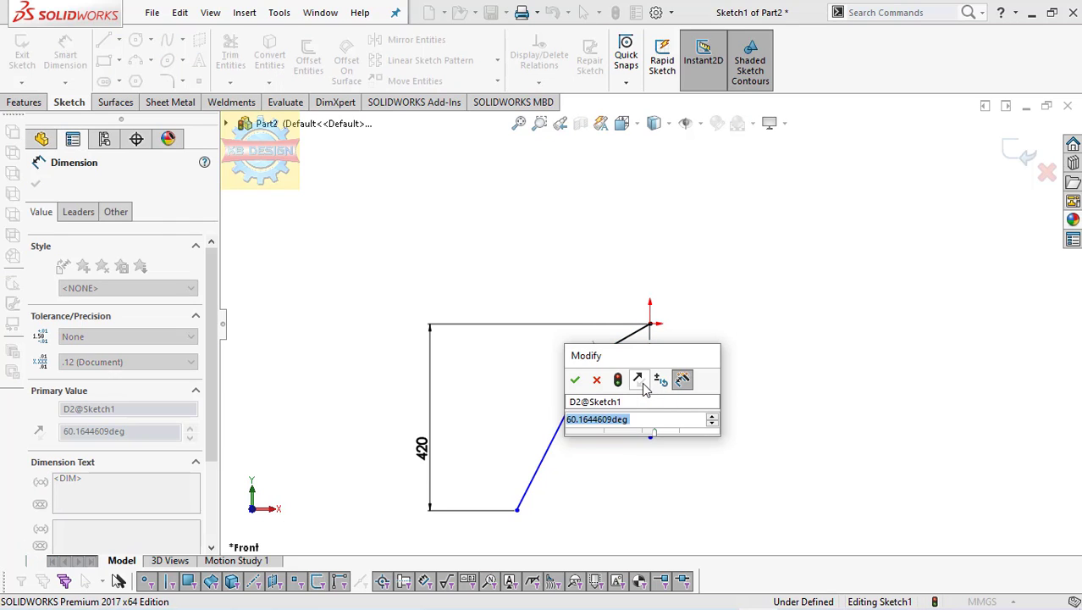
{"action": "type", "text": "70"}
{"action": "key", "text": "Return"}
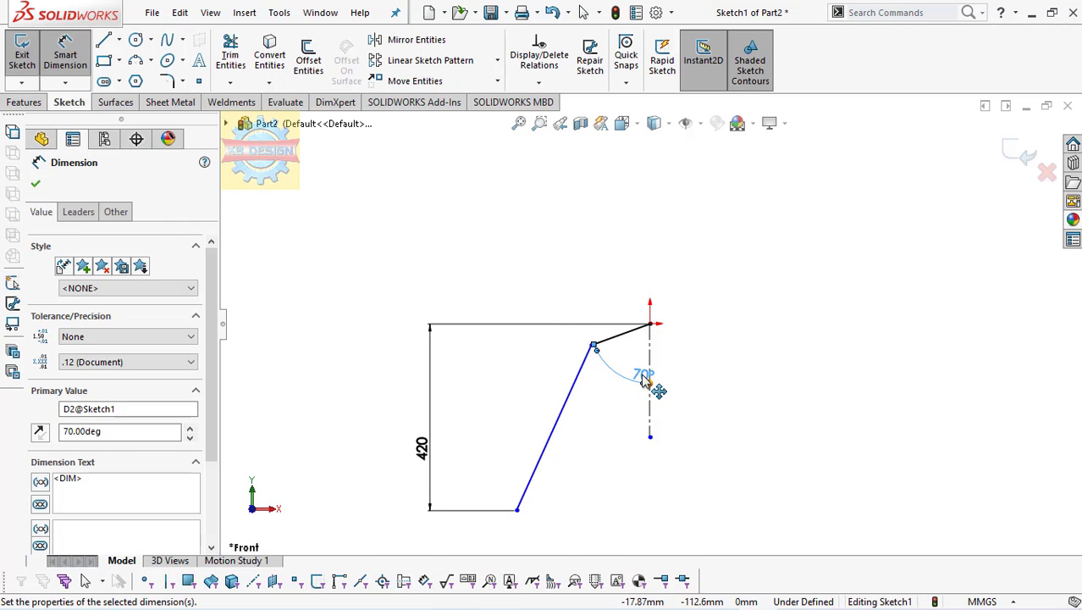
{"action": "key", "text": "Escape"}
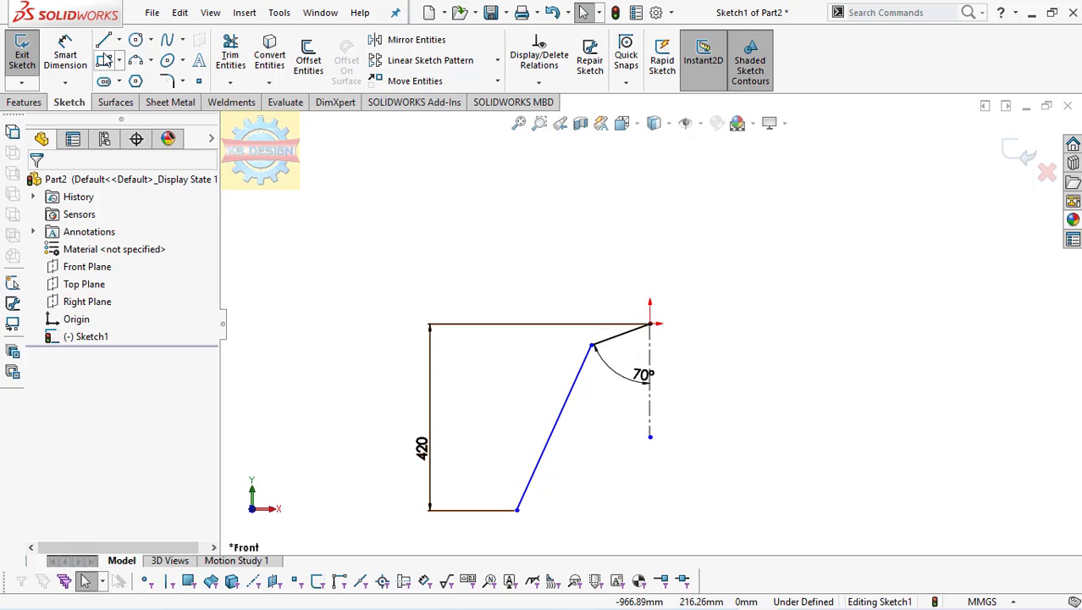
{"action": "left_click", "coordinate": [84, 60]}
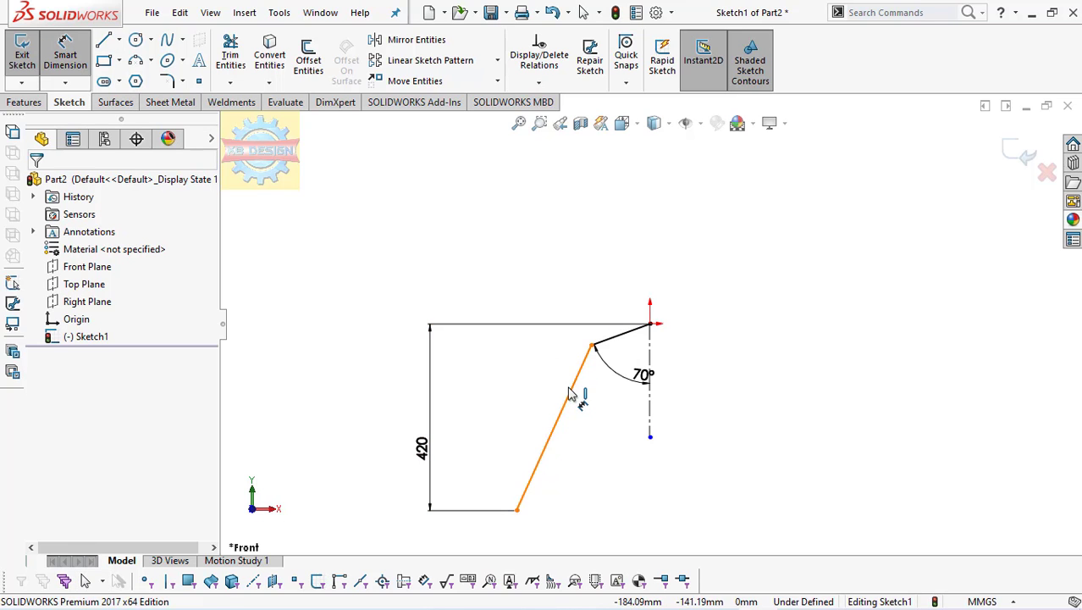
{"action": "left_click", "coordinate": [576, 391]}
{"action": "left_click", "coordinate": [637, 388]}
{"action": "left_click", "coordinate": [604, 453]}
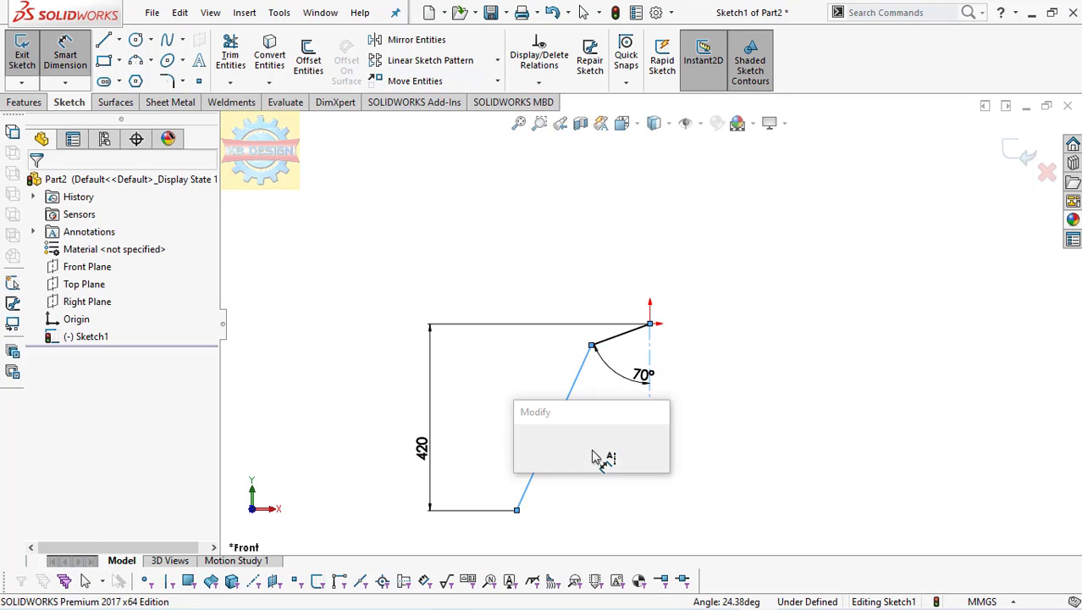
{"action": "type", "text": "19"}
{"action": "key", "text": "Return"}
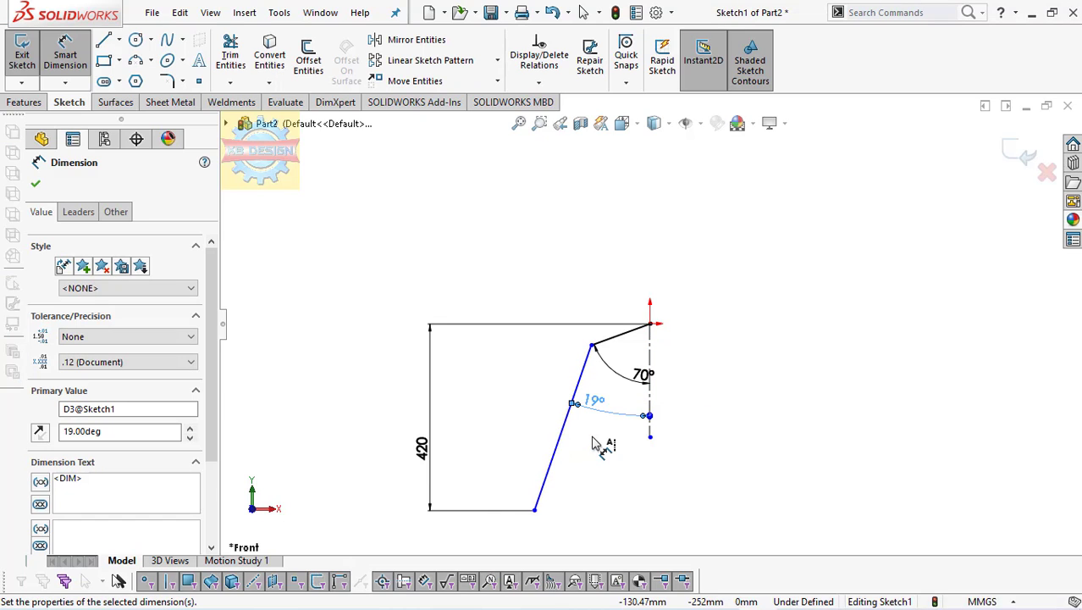
- Dimension the foot 155 mm horizontally from the centreline to fully define the sketch
{"action": "key", "text": "Escape"}
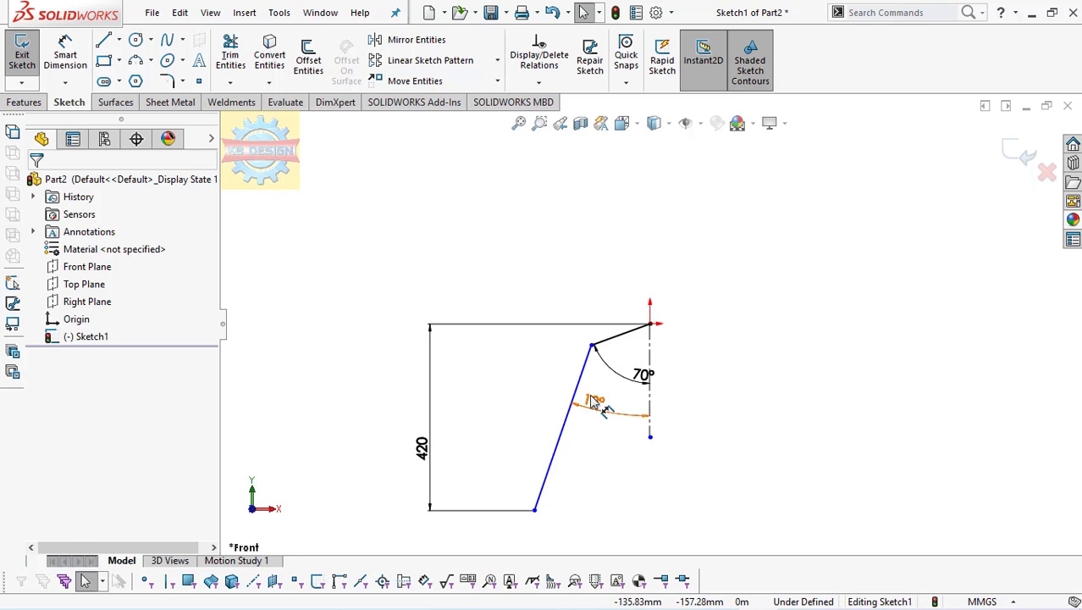
{"action": "left_click", "coordinate": [65, 52]}
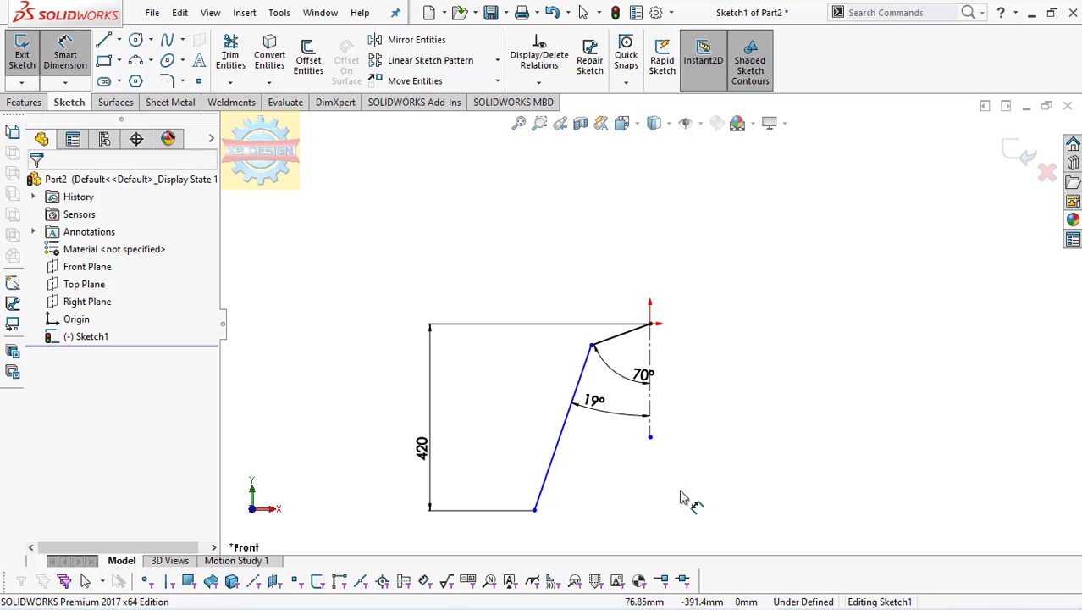
{"action": "left_click", "coordinate": [651, 434]}
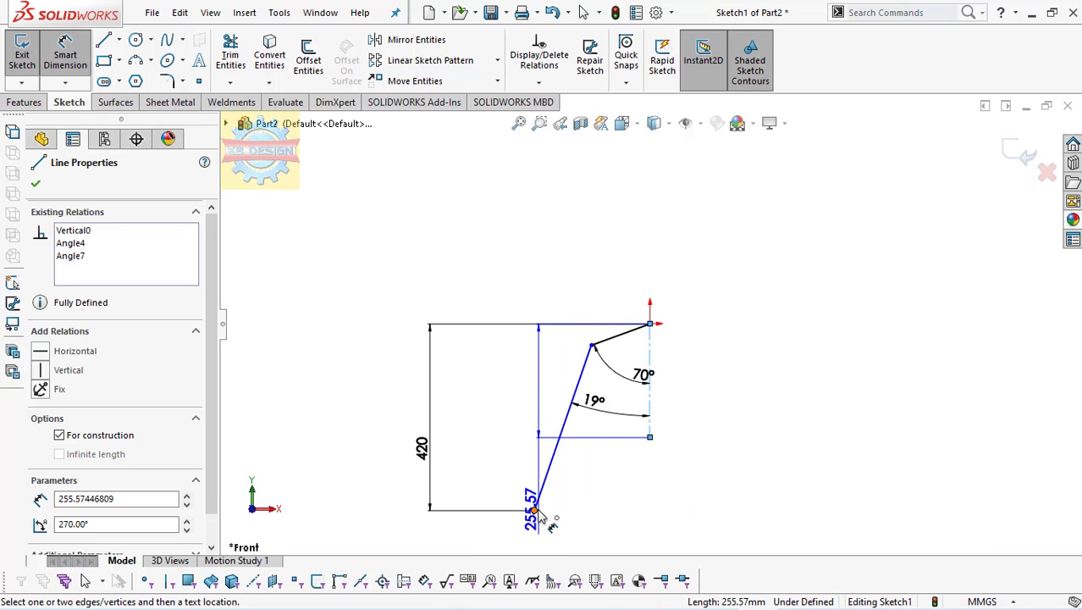
{"action": "left_click", "coordinate": [534, 509]}
{"action": "left_click", "coordinate": [606, 550]}
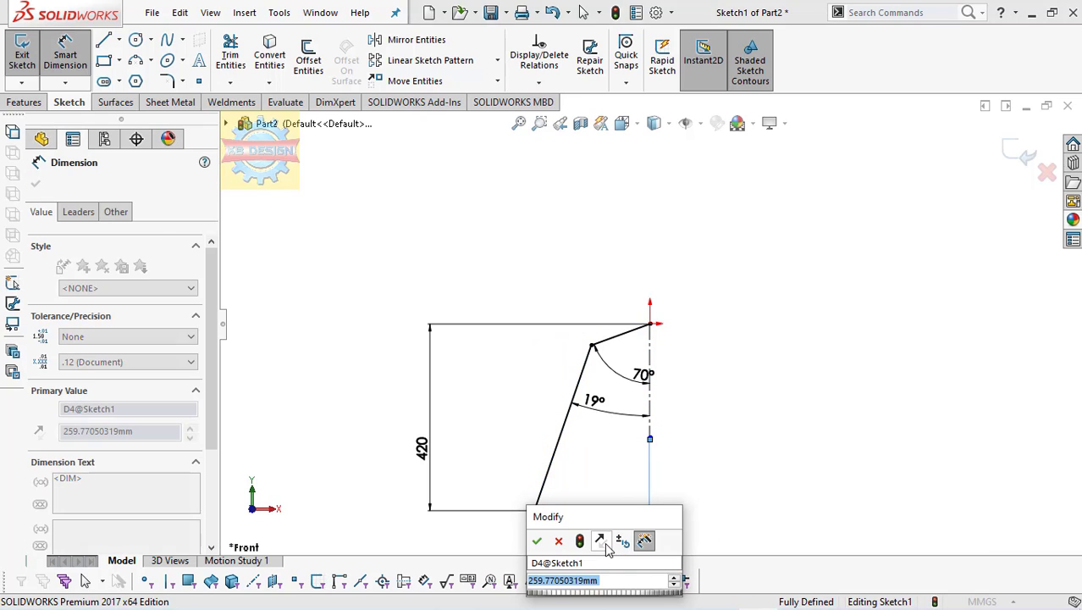
{"action": "type", "text": "155"}
{"action": "key", "text": "Return"}
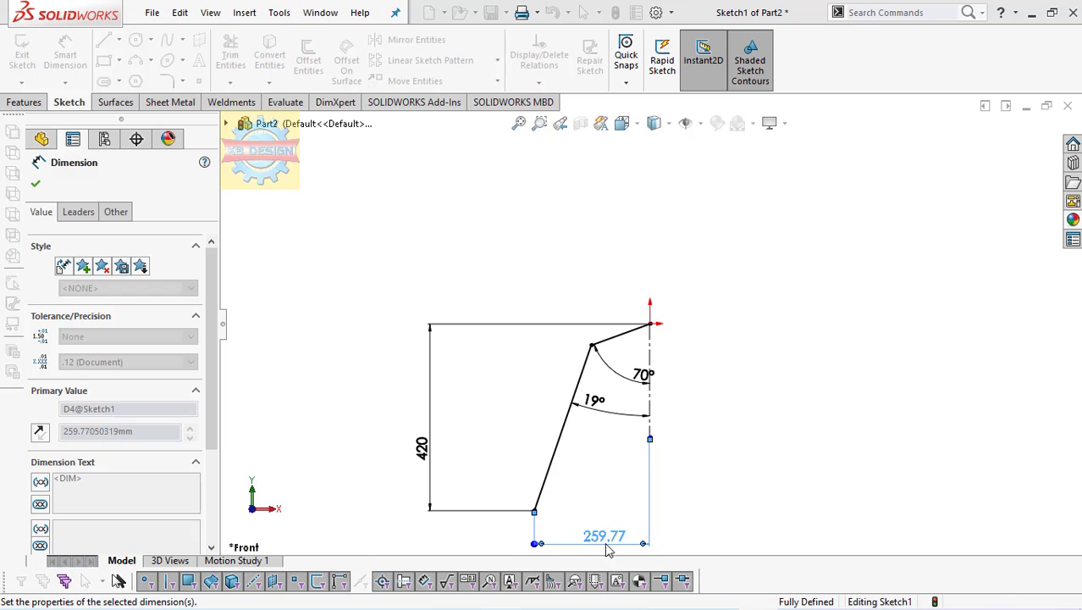
{"action": "scroll", "coordinate": [657, 338], "scroll_direction": "down", "scroll_amount": 2}
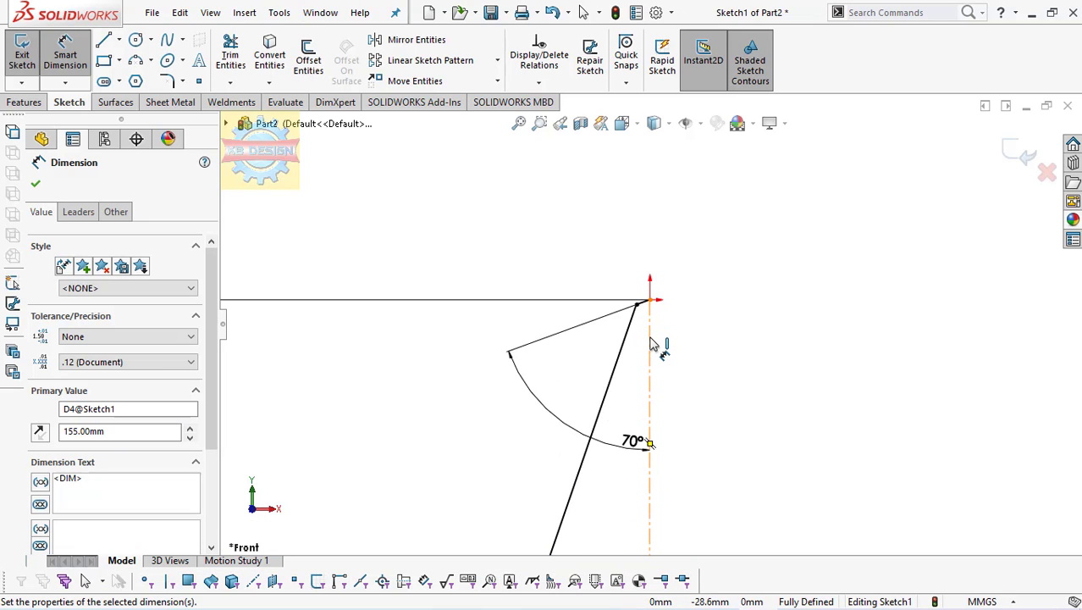
{"action": "scroll", "coordinate": [663, 320], "scroll_direction": "down", "scroll_amount": 1}
{"action": "scroll", "coordinate": [664, 319], "scroll_direction": "down", "scroll_amount": 1}
{"action": "scroll", "coordinate": [669, 315], "scroll_direction": "up", "scroll_amount": 1}
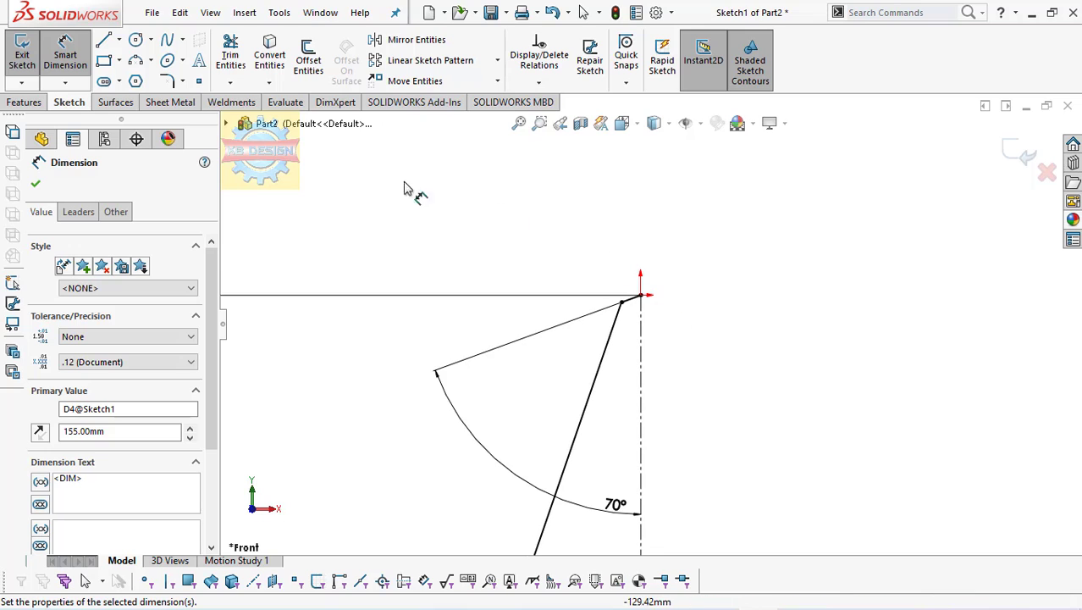
- Add a 20 mm sketch fillet to the leg's upper bend near the origin
{"action": "left_click", "coordinate": [169, 81]}
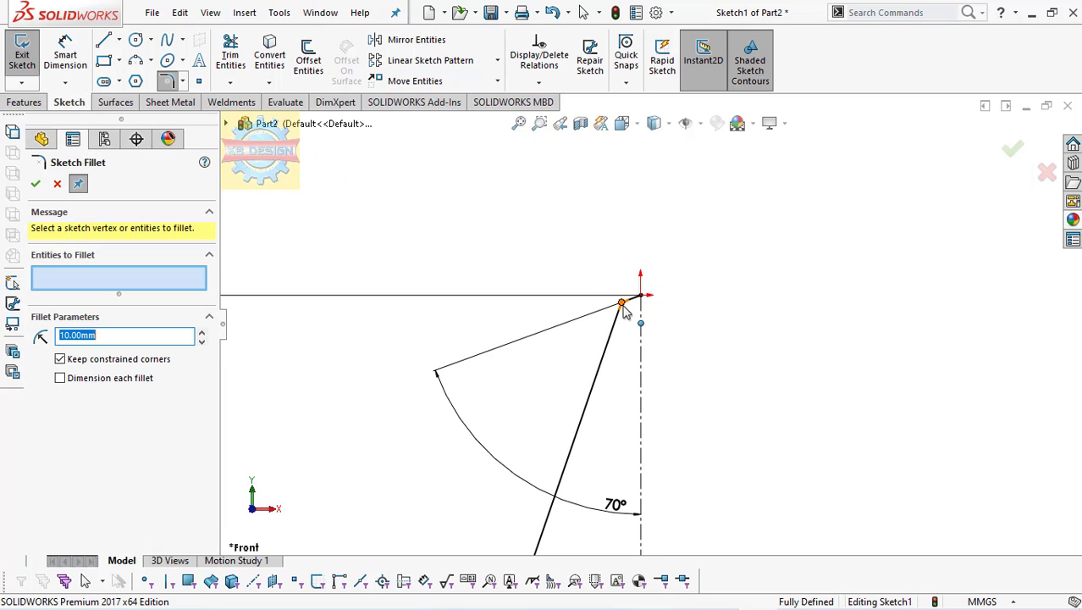
{"action": "left_click", "coordinate": [622, 303]}
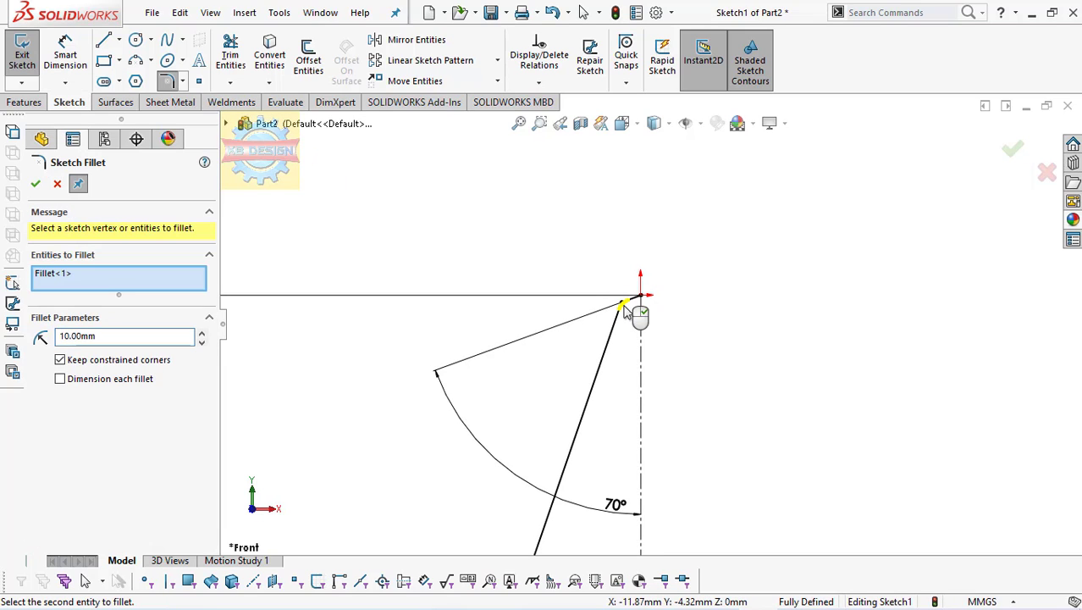
{"action": "left_click", "coordinate": [201, 334]}
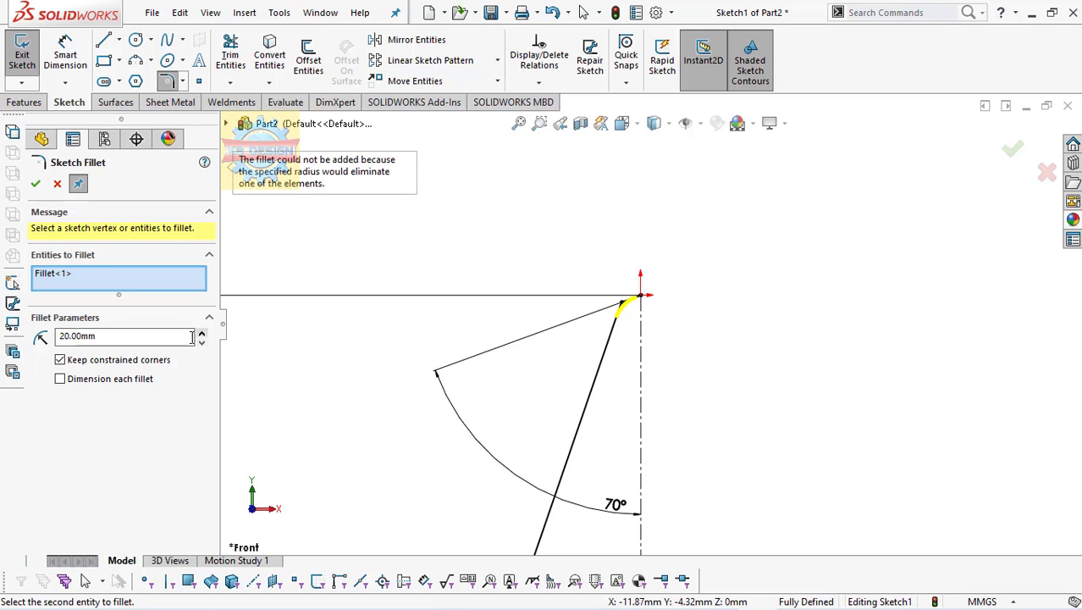
{"action": "left_click", "coordinate": [36, 186]}
{"action": "left_click", "coordinate": [57, 184]}
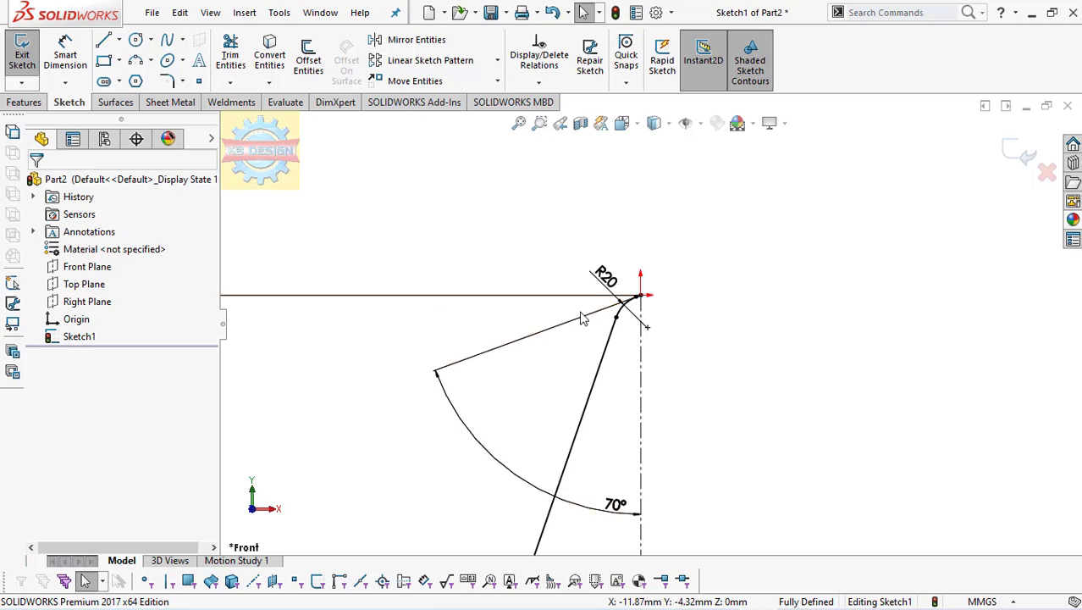
{"action": "scroll", "coordinate": [669, 326], "scroll_direction": "up", "scroll_amount": 2}
{"action": "scroll", "coordinate": [699, 333], "scroll_direction": "up", "scroll_amount": 2}
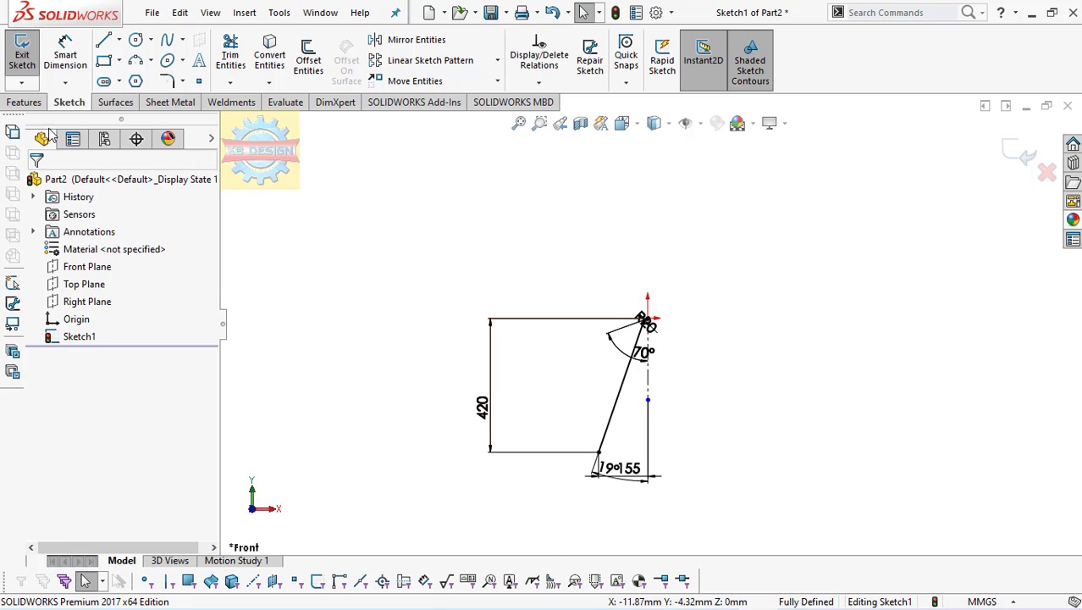
- Sweep a 10 mm circular profile along the leg sketch to create Sweep1
{"action": "left_click", "coordinate": [24, 102]}
{"action": "left_click", "coordinate": [131, 42]}
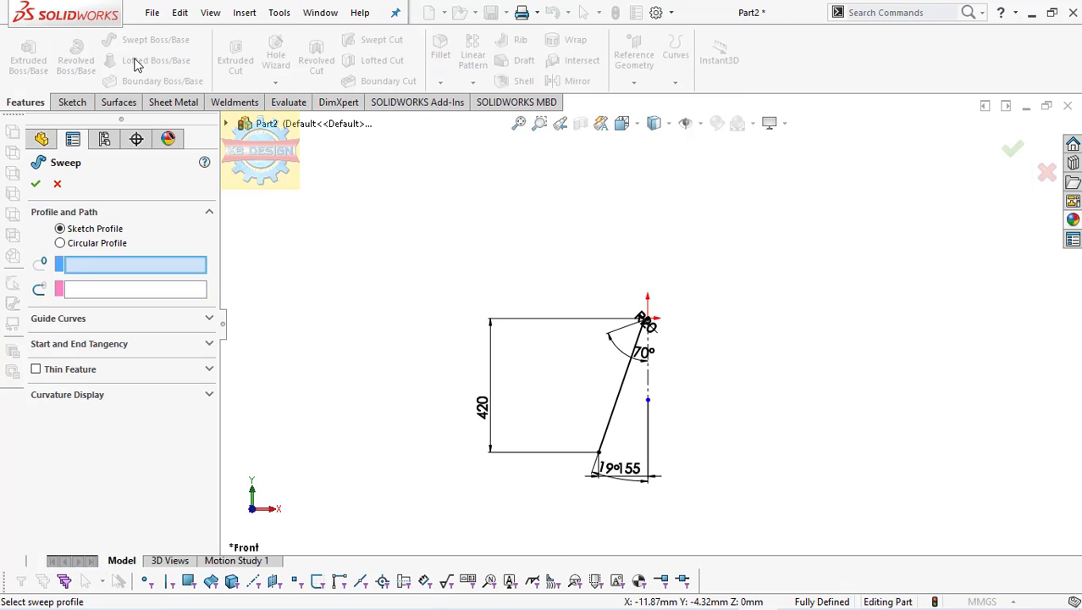
{"action": "left_click", "coordinate": [124, 244]}
{"action": "left_click", "coordinate": [631, 378]}
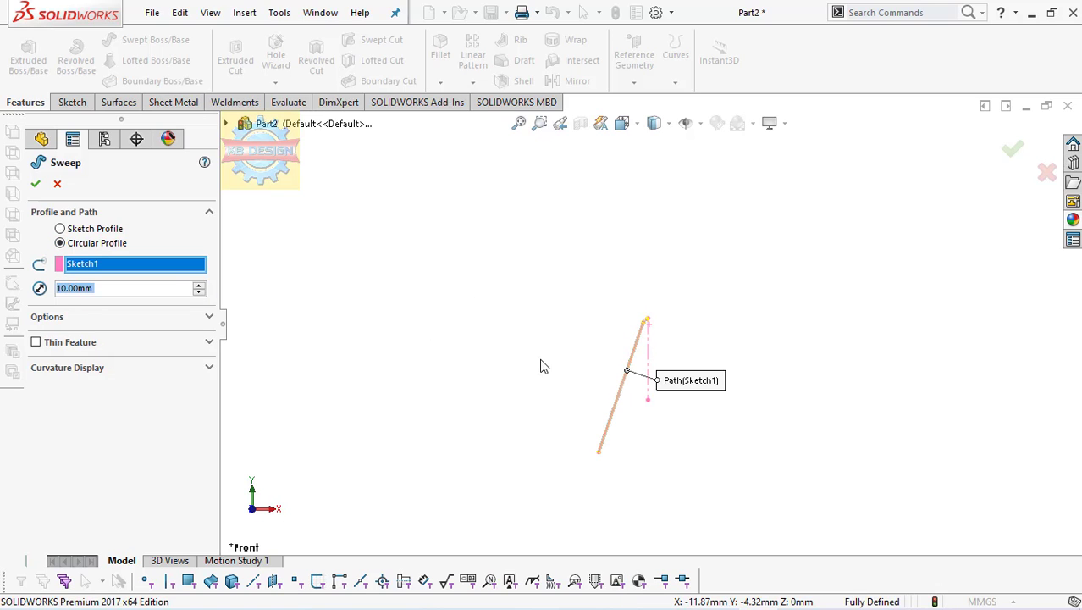
{"action": "left_click", "coordinate": [35, 185]}
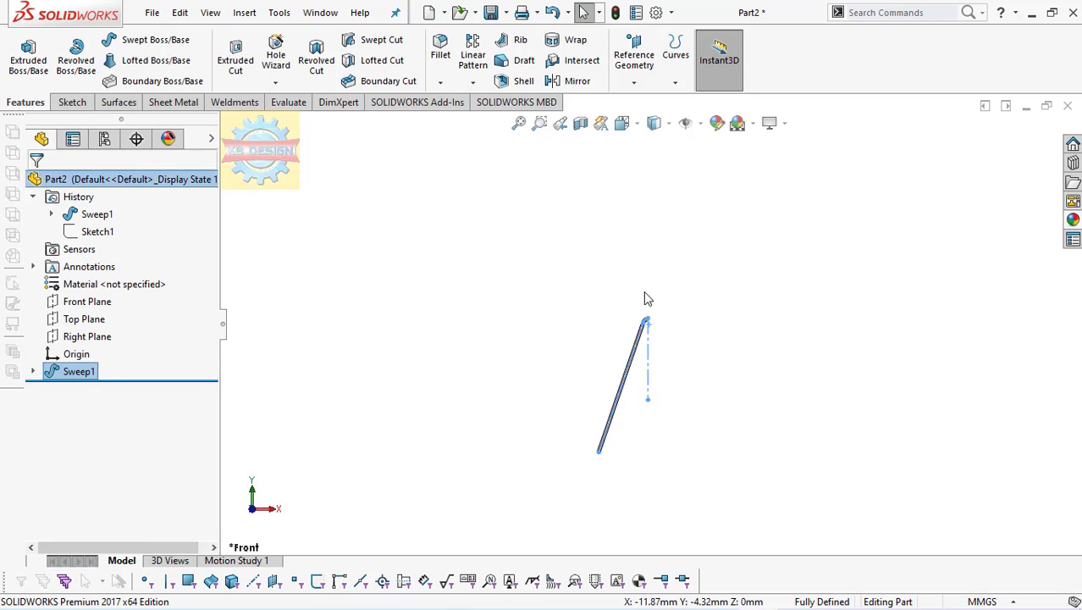
- Switch to the top view and zoom to fit the tube leg
{"action": "key", "text": "space"}
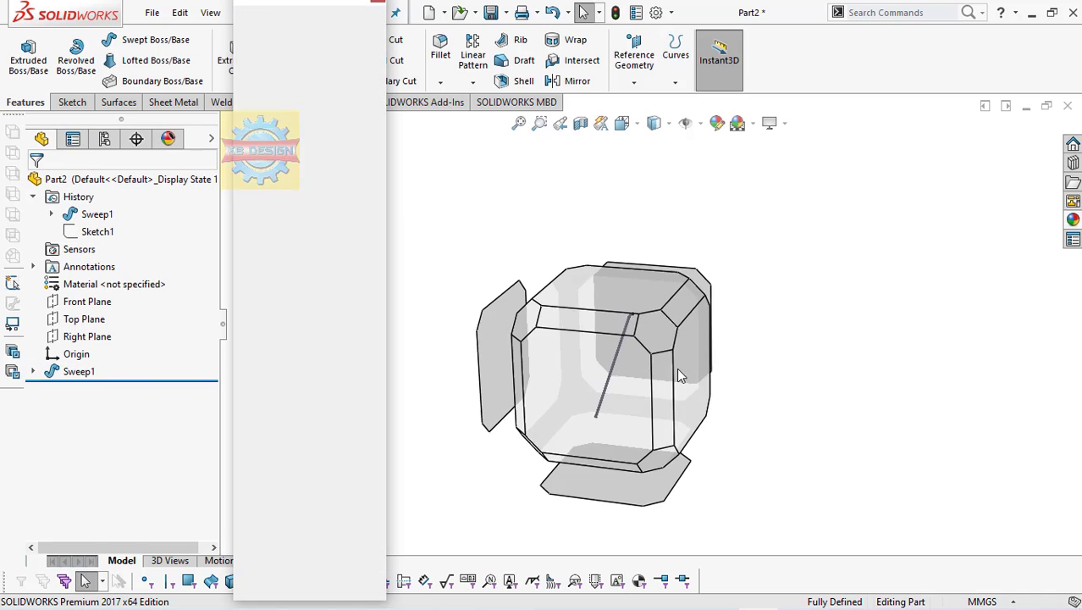
{"action": "left_click", "coordinate": [651, 237]}
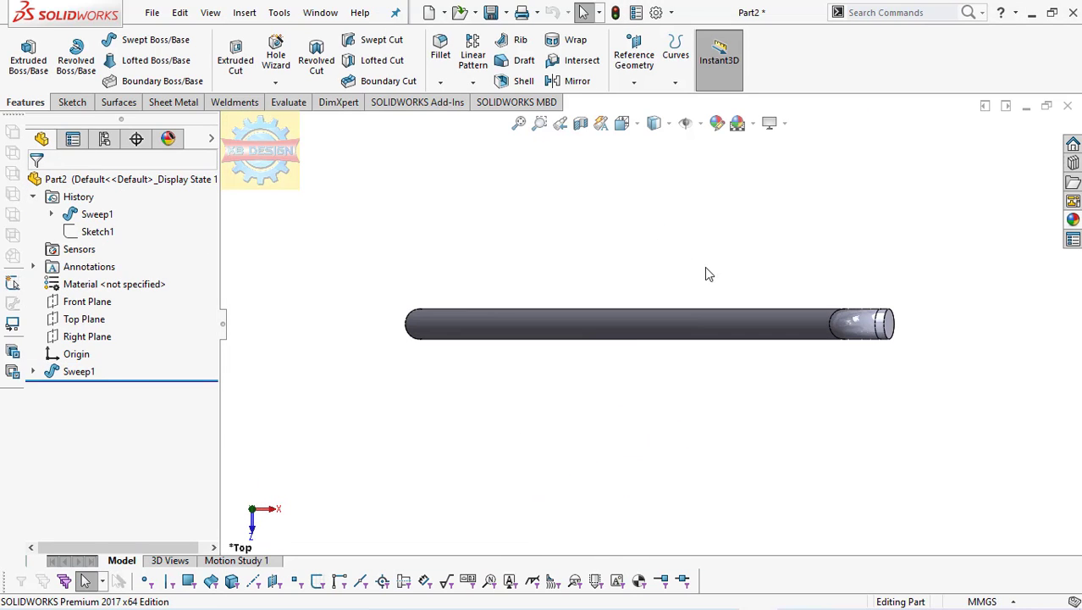
{"action": "key", "text": "z"}
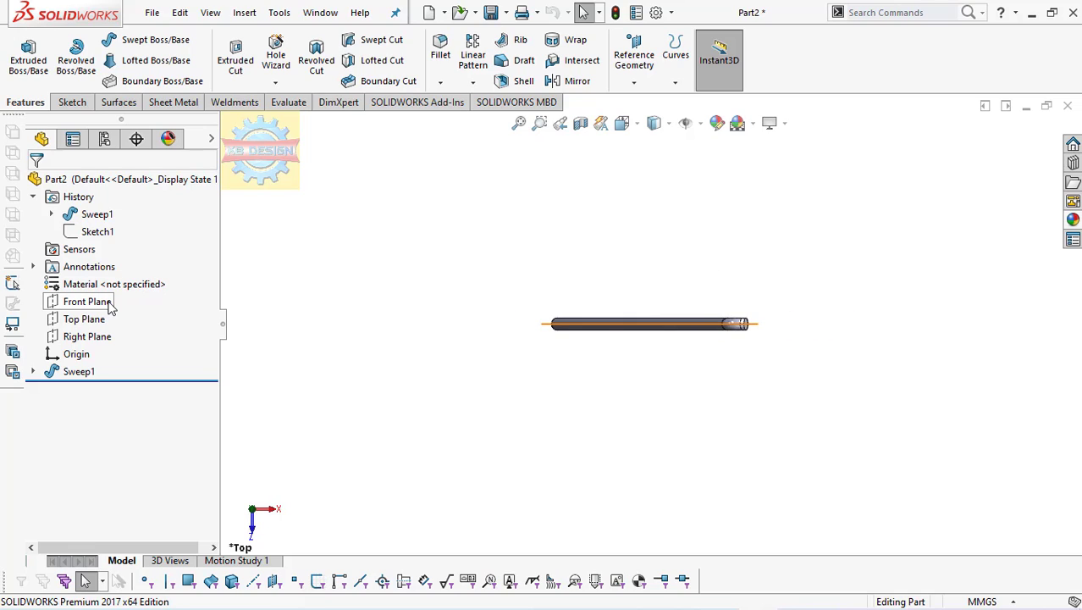
{"action": "left_click", "coordinate": [108, 305]}
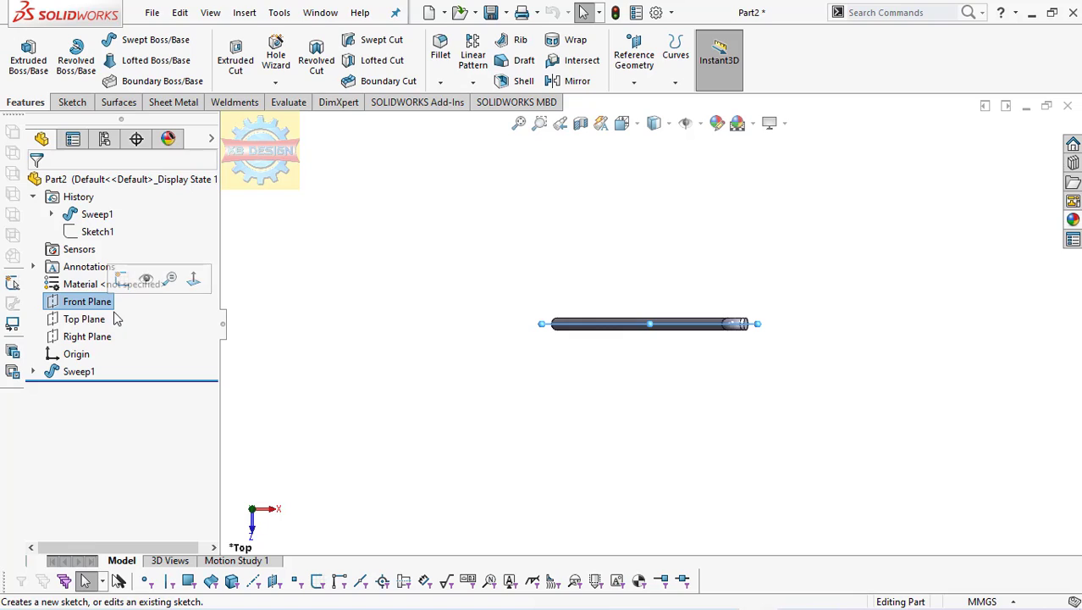
- Start a new sketch on the Top Plane
{"action": "left_click", "coordinate": [100, 321]}
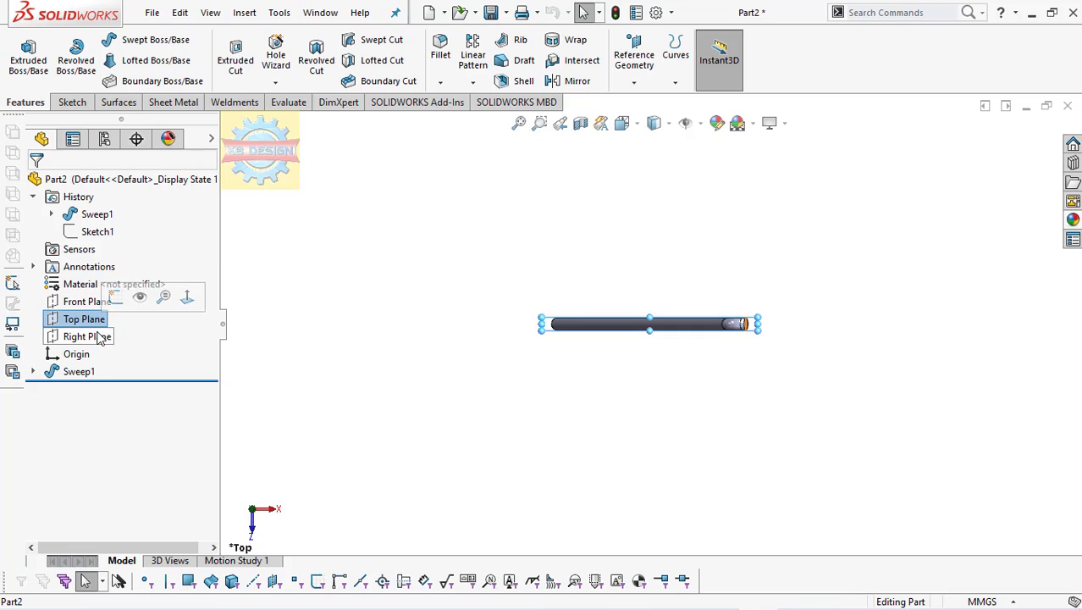
{"action": "left_click", "coordinate": [101, 337]}
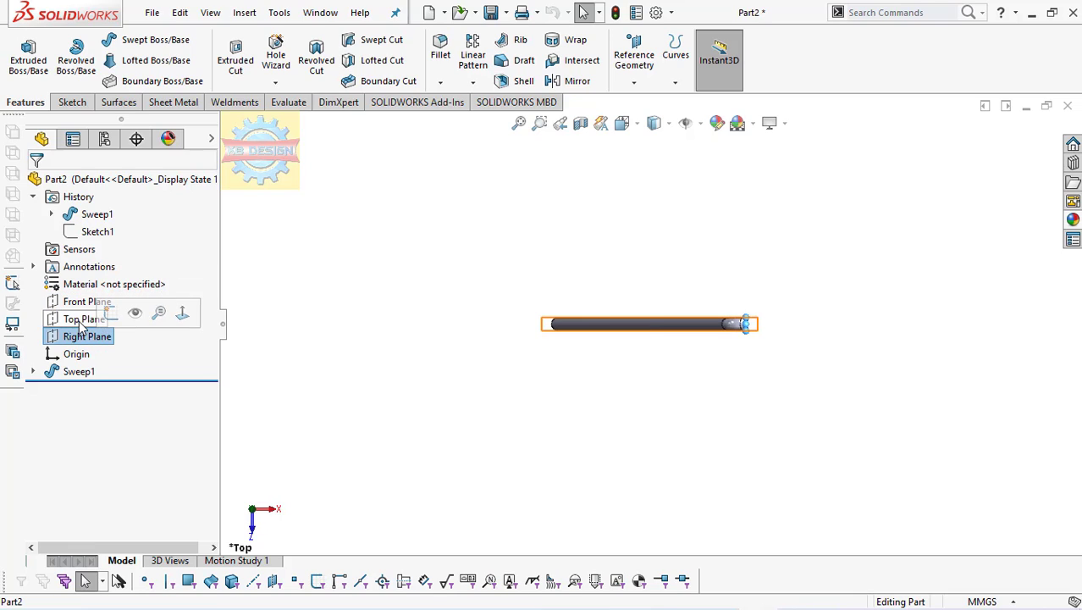
{"action": "left_click", "coordinate": [85, 321]}
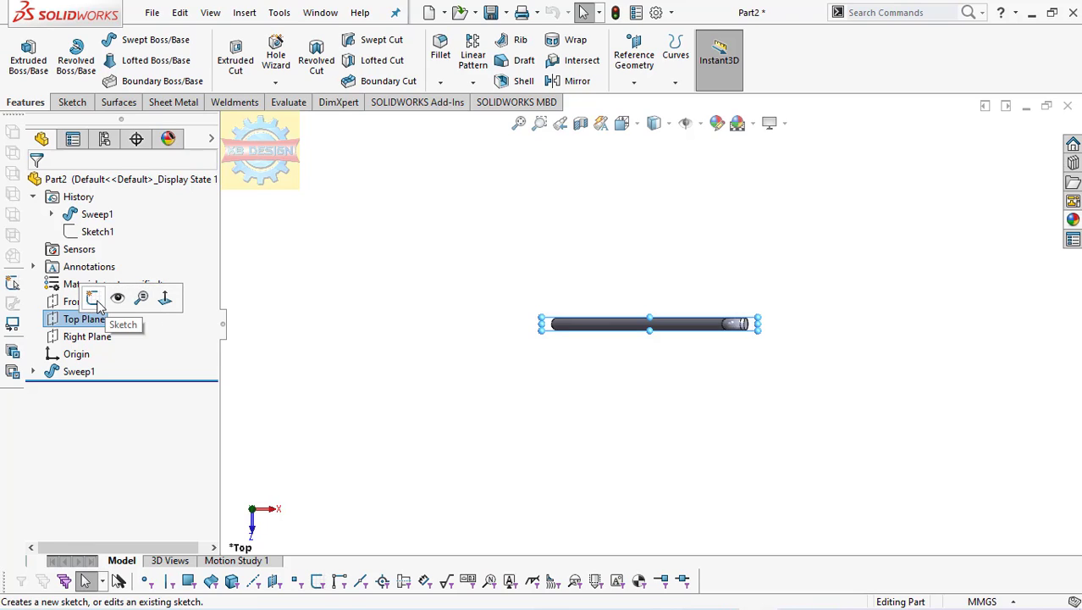
{"action": "left_click", "coordinate": [94, 297]}
{"action": "scroll", "coordinate": [750, 358], "scroll_direction": "down", "scroll_amount": 3}
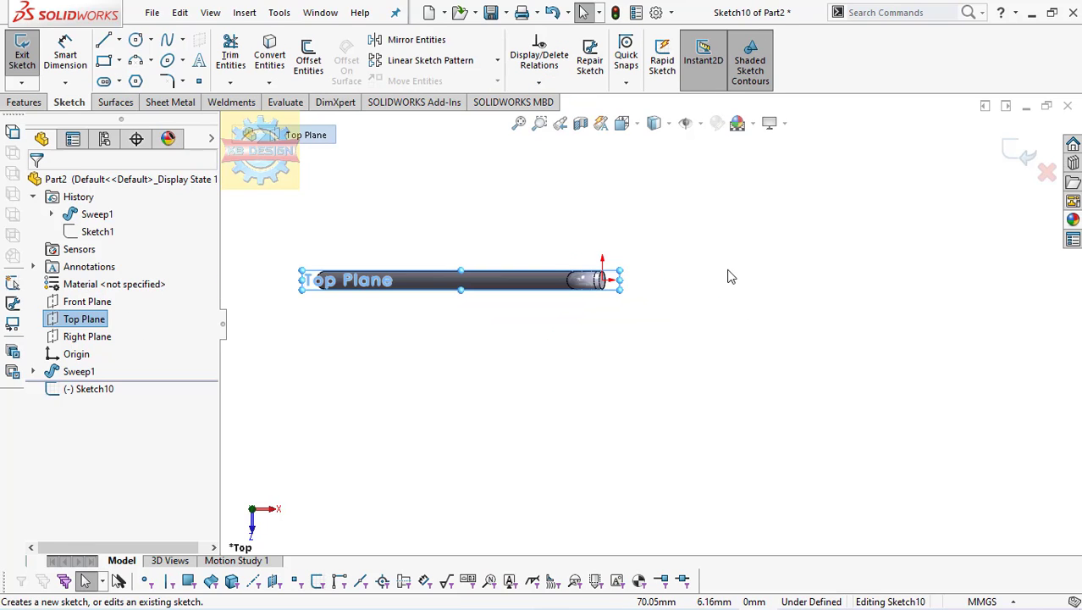
{"action": "scroll", "coordinate": [664, 274], "scroll_direction": "down", "scroll_amount": 3}
- Draw a circle centred on the upper end of the tube leg
{"action": "left_click", "coordinate": [136, 44]}
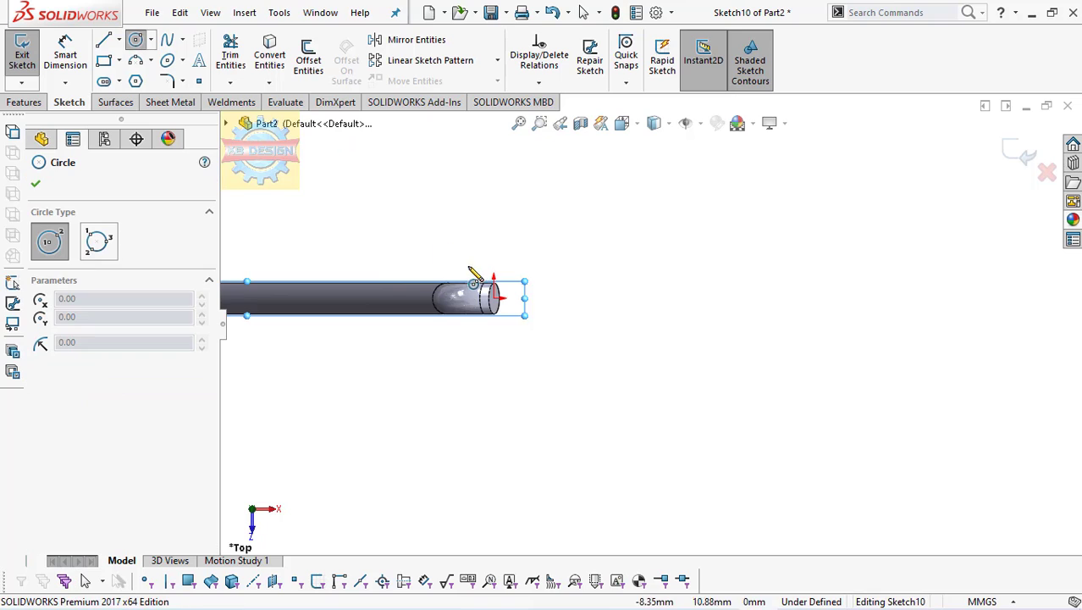
{"action": "left_click", "coordinate": [523, 298]}
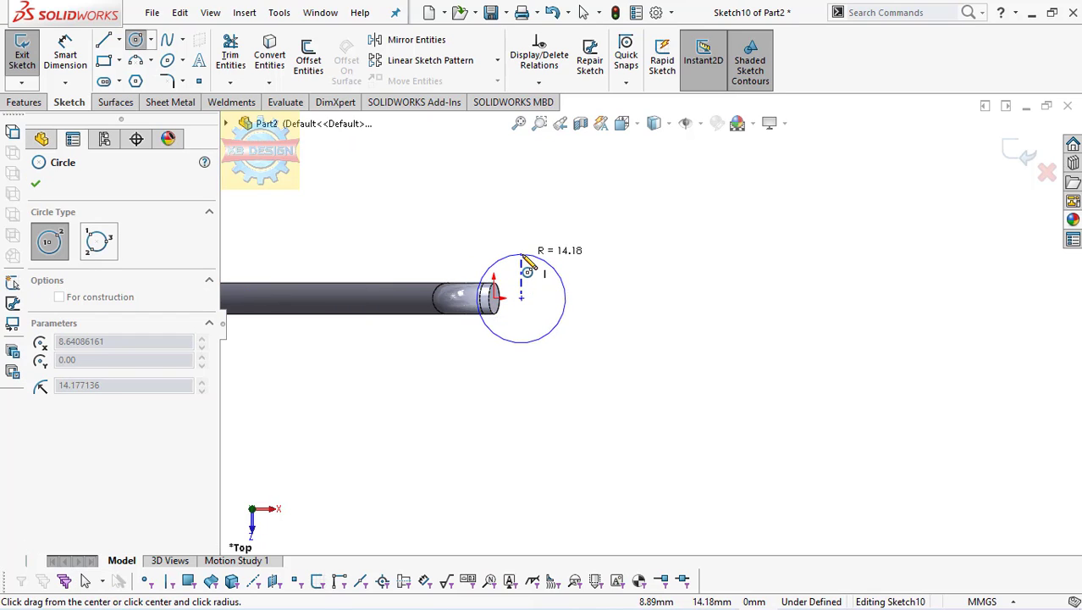
{"action": "left_click", "coordinate": [523, 255]}
{"action": "key", "text": "Escape"}
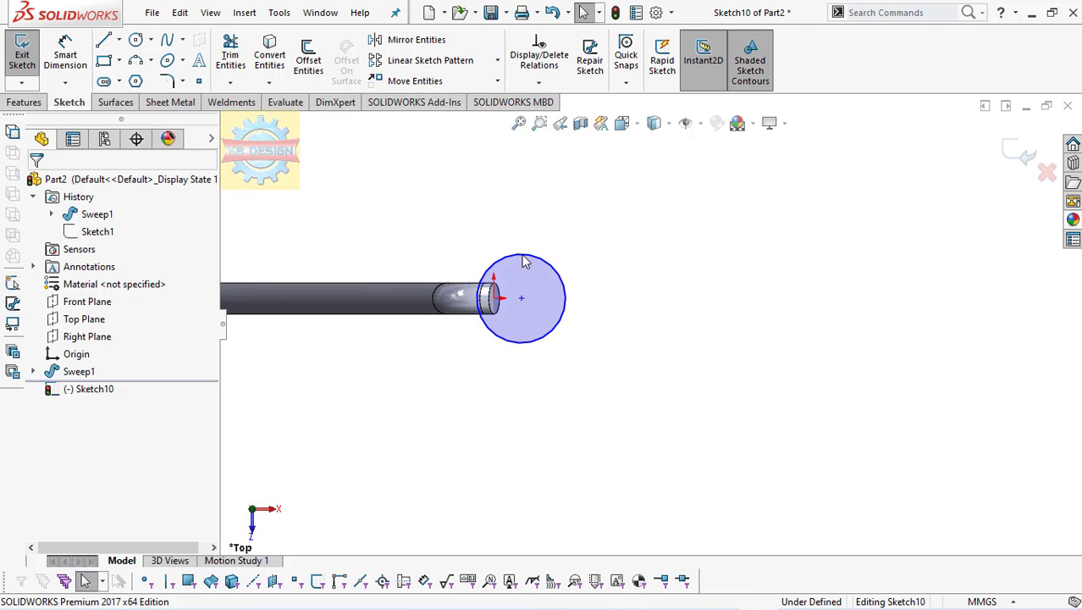
{"action": "scroll", "coordinate": [529, 259], "scroll_direction": "up", "scroll_amount": 5}
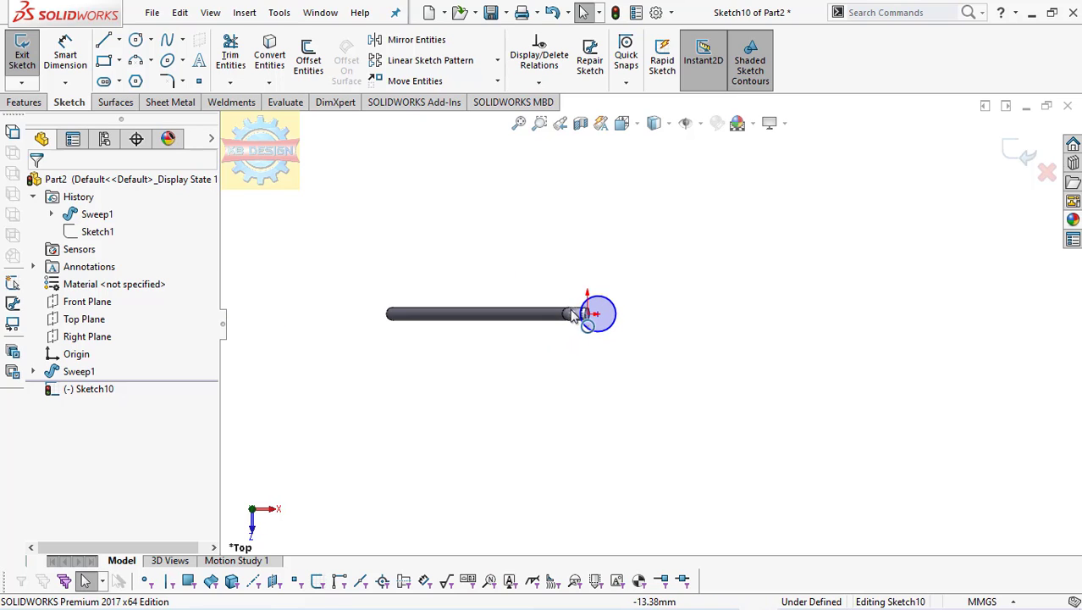
{"action": "middle_click_drag", "start_coordinate": [590, 220], "coordinate": [618, 230]}
{"action": "mouse_move", "coordinate": [631, 268]}
{"action": "middle_mouse_down"}
{"action": "mouse_move", "coordinate": [629, 169]}
{"action": "mouse_move", "coordinate": [652, 181]}
{"action": "mouse_move", "coordinate": [641, 178]}
{"action": "middle_mouse_up"}
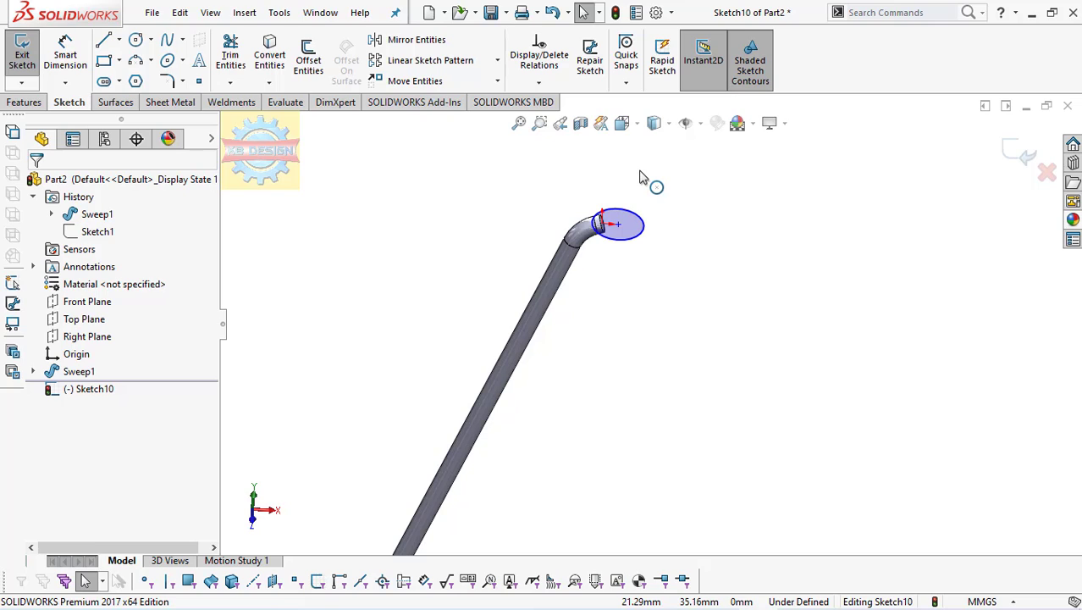
{"action": "scroll", "coordinate": [644, 194], "scroll_direction": "up", "scroll_amount": 2}
{"action": "scroll", "coordinate": [641, 237], "scroll_direction": "up", "scroll_amount": 2}
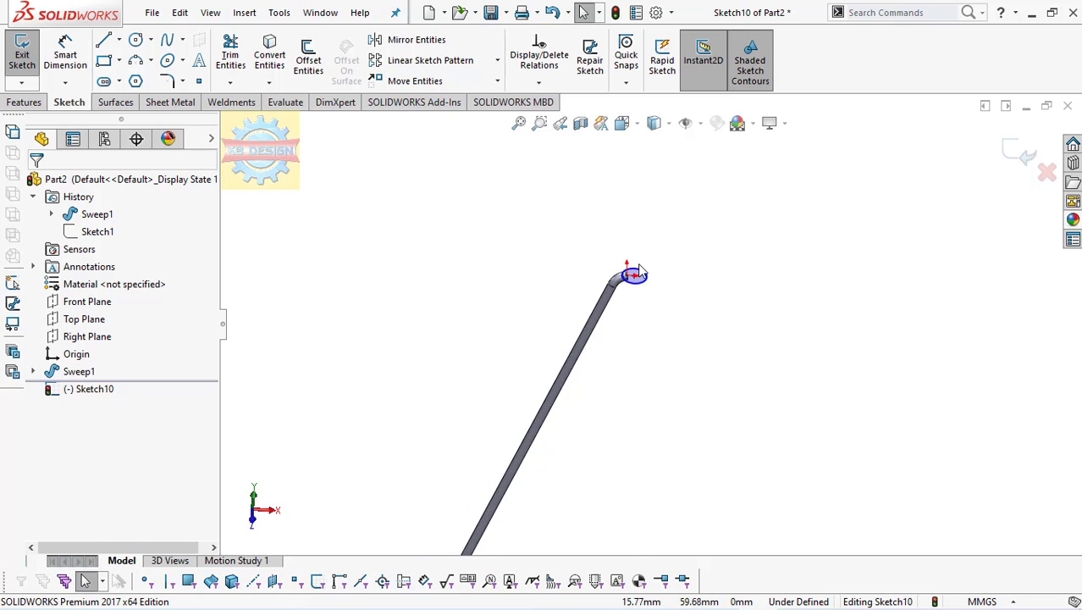
{"action": "scroll", "coordinate": [634, 296], "scroll_direction": "up", "scroll_amount": 2}
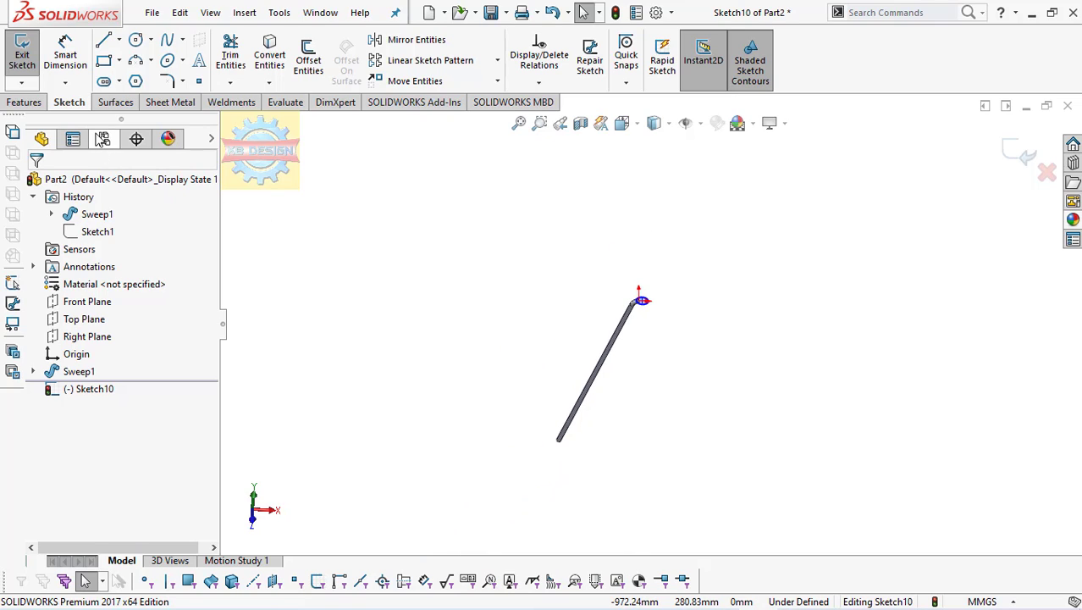
{"action": "left_click", "coordinate": [24, 102]}
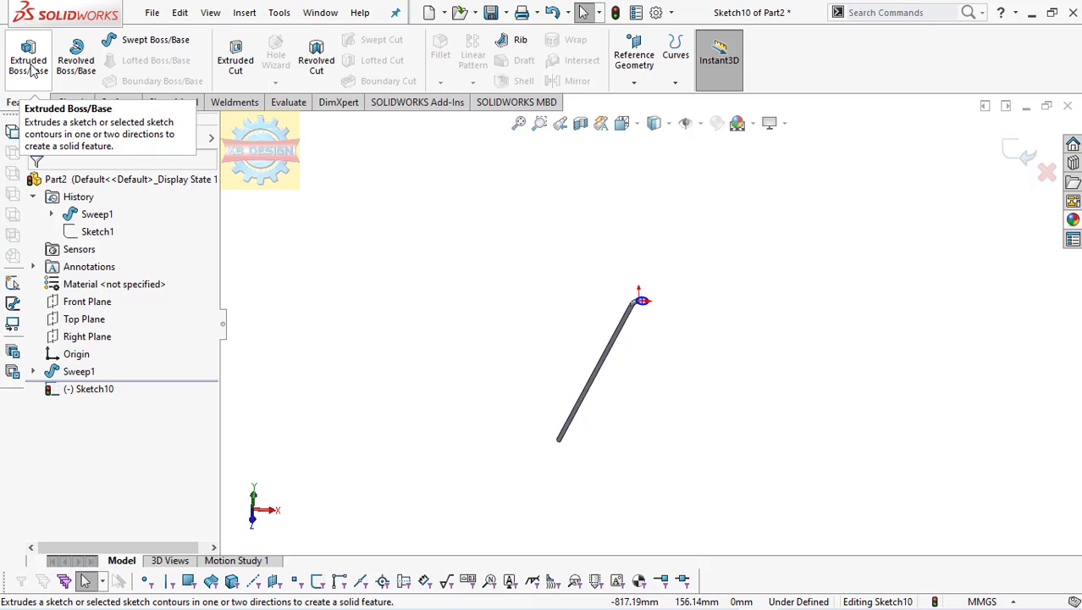
- Extrude the circle 20 mm in both directions into a cylindrical hub
{"action": "left_click", "coordinate": [30, 64]}
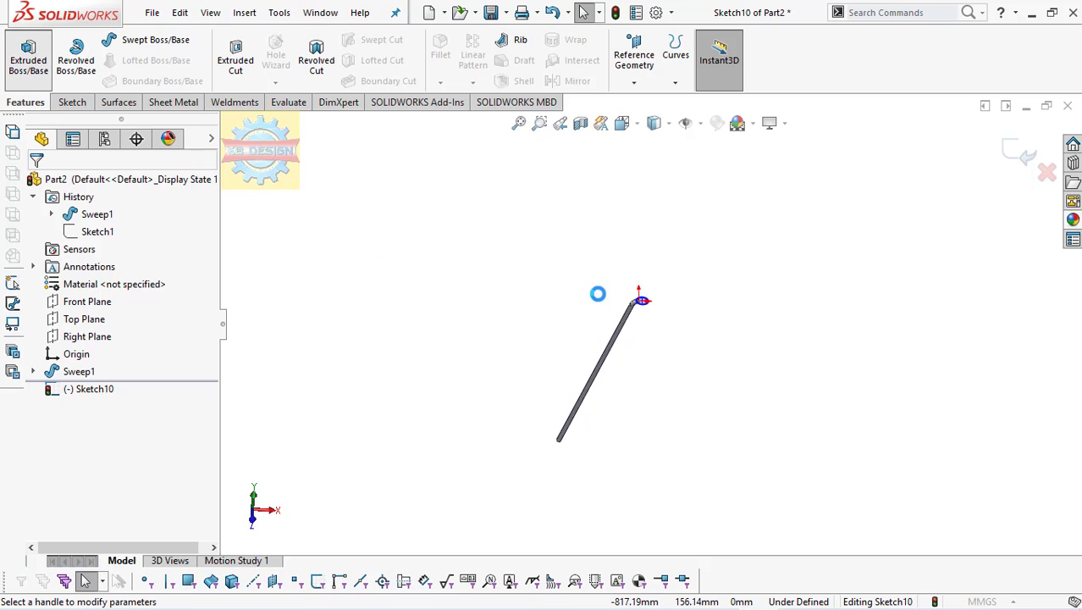
{"action": "scroll", "coordinate": [672, 323], "scroll_direction": "down", "scroll_amount": 2}
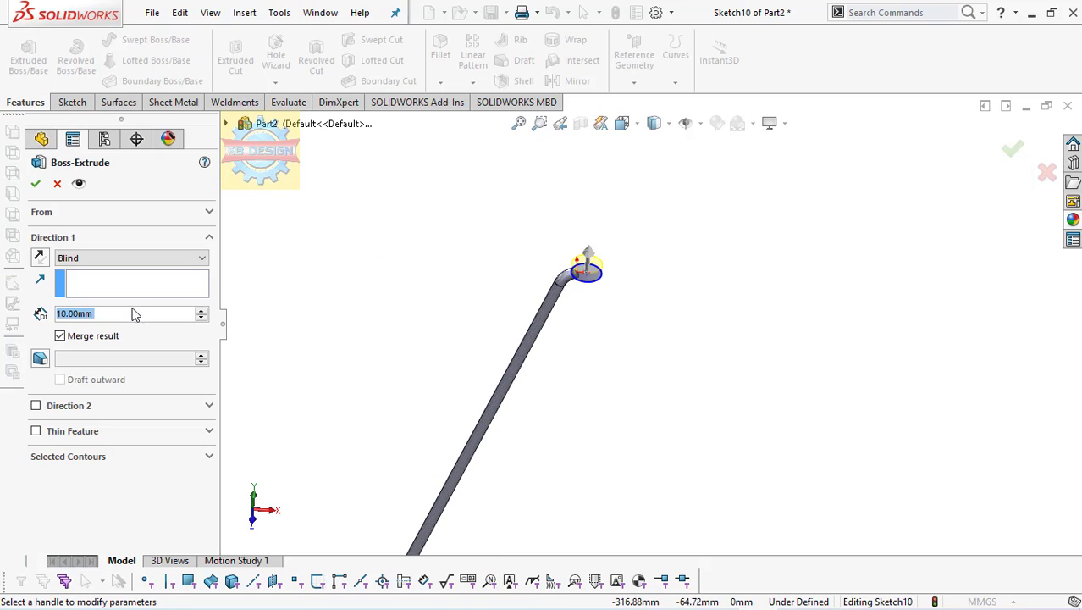
{"action": "left_click", "coordinate": [203, 311]}
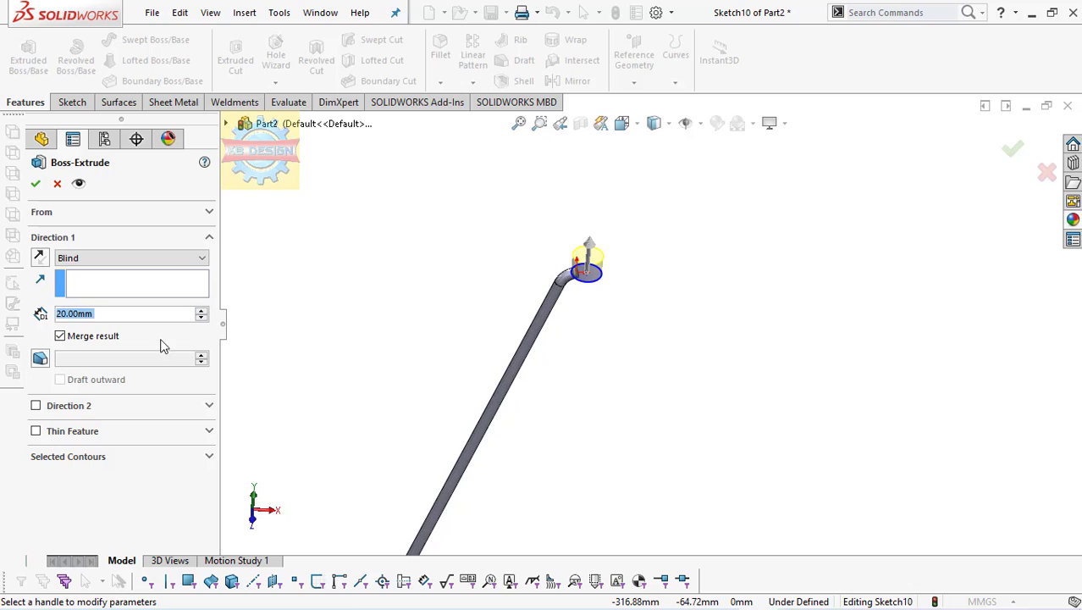
{"action": "left_click", "coordinate": [36, 406]}
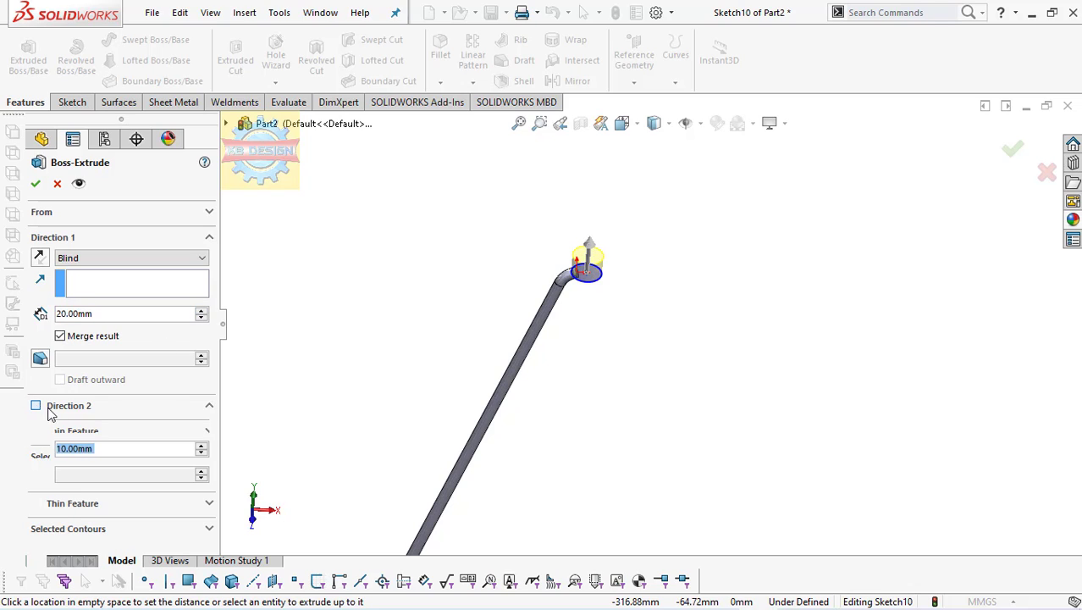
{"action": "left_click", "coordinate": [203, 446]}
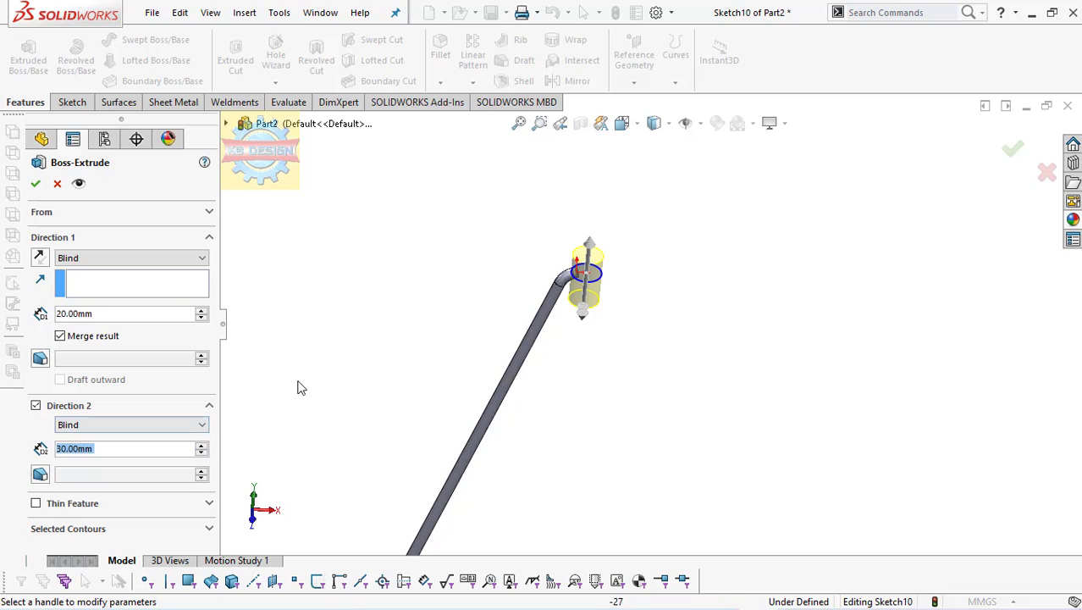
{"action": "left_click", "coordinate": [203, 312]}
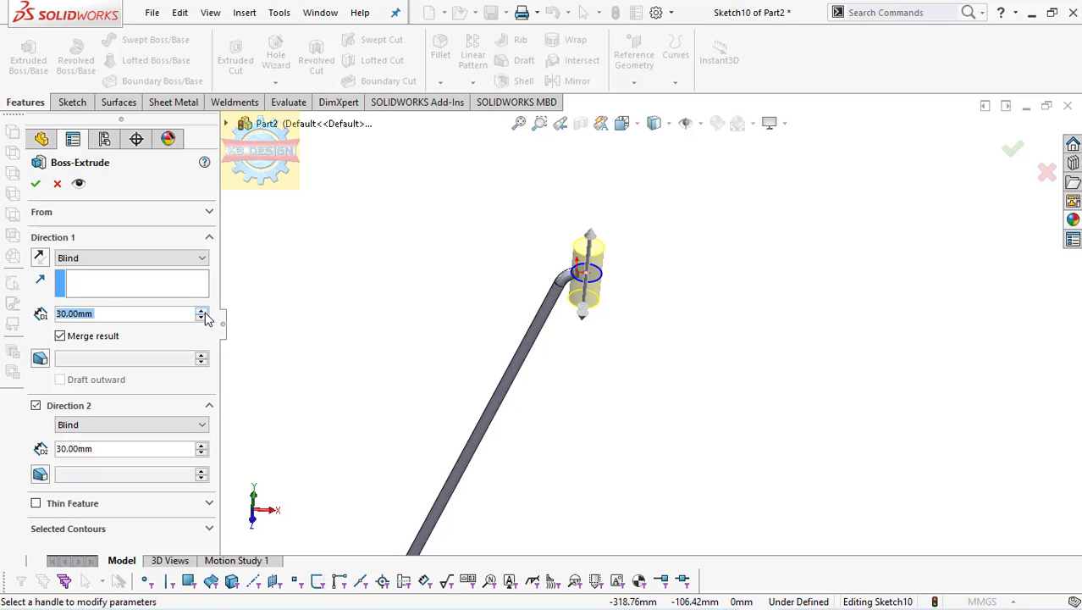
{"action": "mouse_move", "coordinate": [503, 341]}
{"action": "middle_mouse_down"}
{"action": "mouse_move", "coordinate": [515, 237]}
{"action": "mouse_move", "coordinate": [501, 281]}
{"action": "middle_mouse_up"}
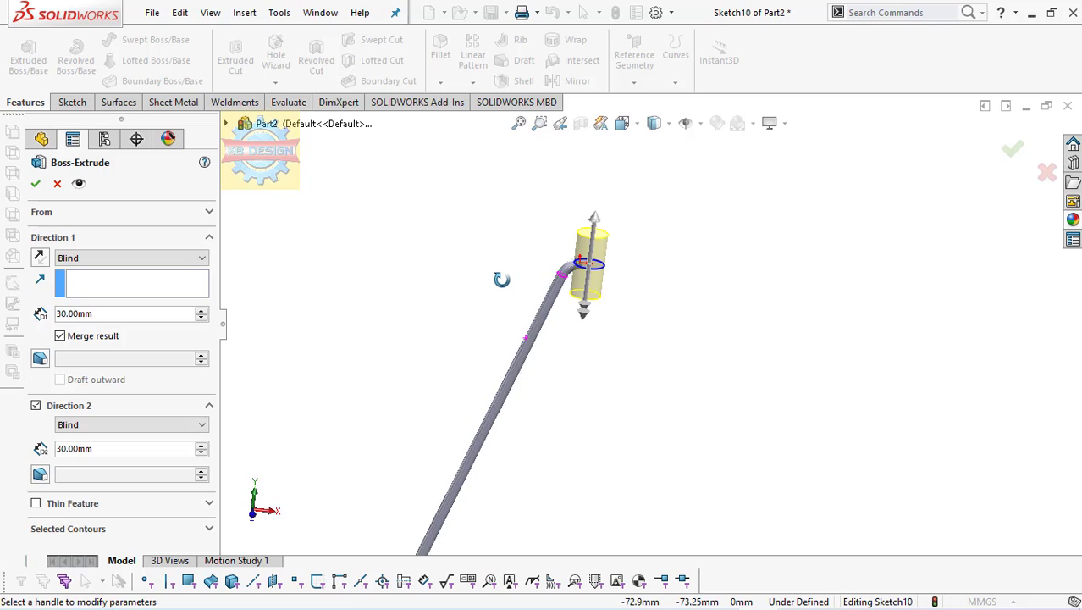
{"action": "middle_click_drag", "start_coordinate": [501, 280], "coordinate": [506, 241]}
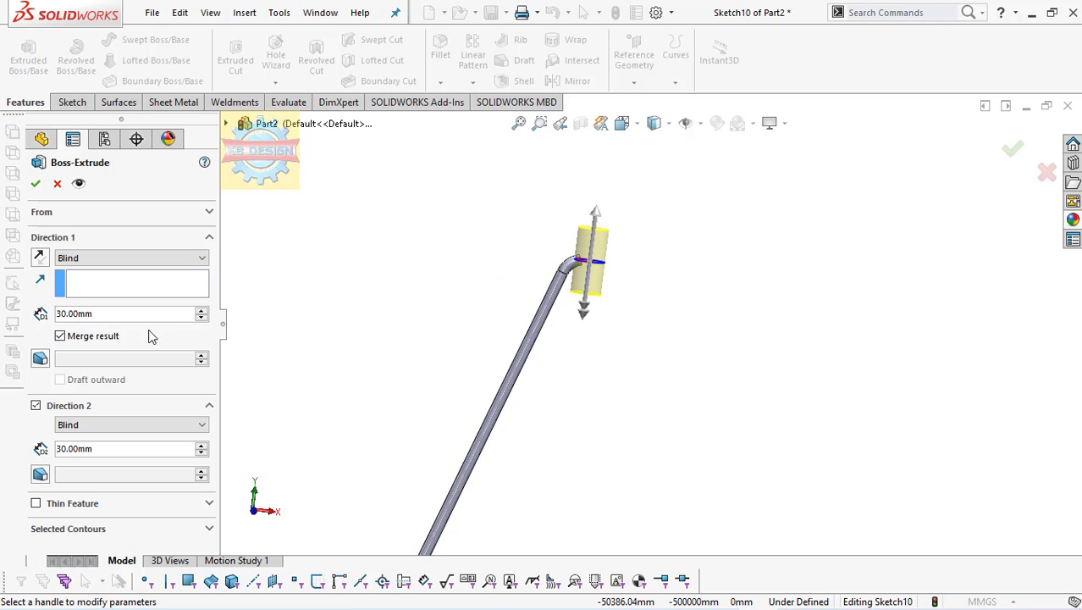
{"action": "left_click", "coordinate": [201, 317]}
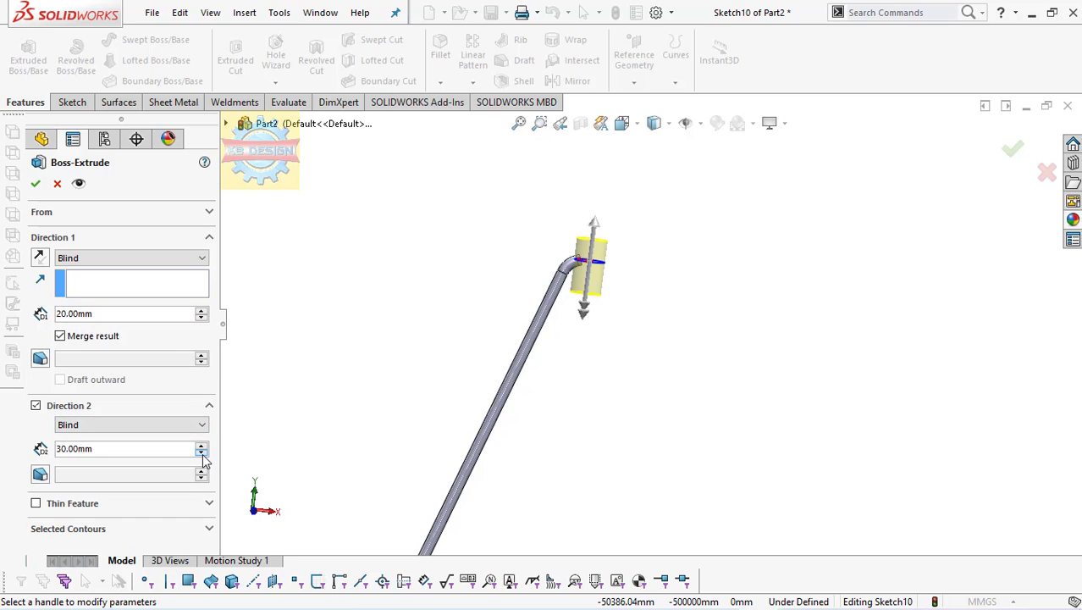
{"action": "left_click", "coordinate": [203, 456]}
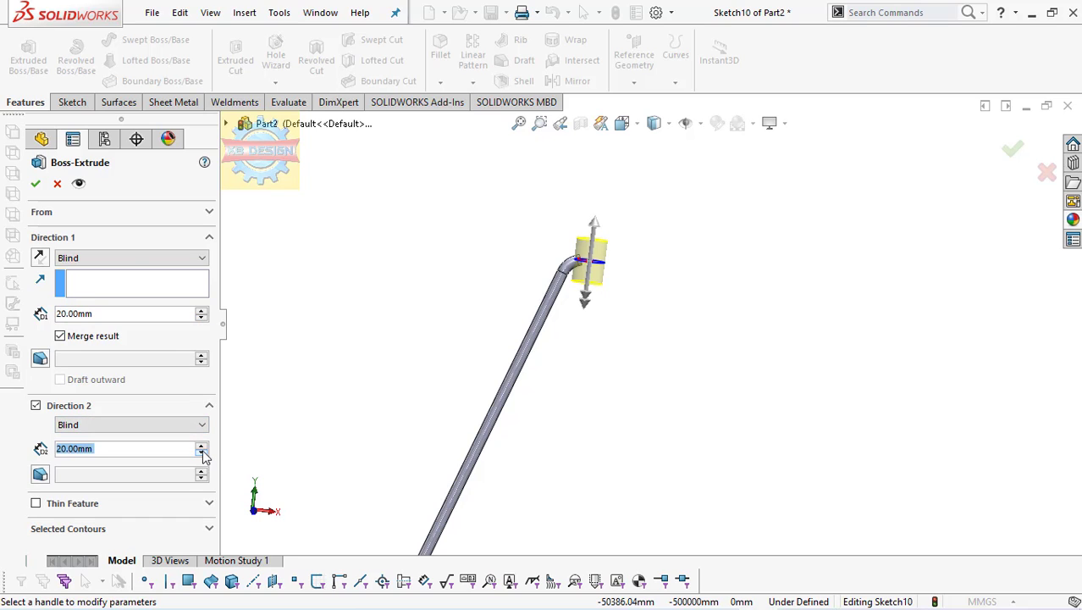
{"action": "left_click", "coordinate": [36, 185]}
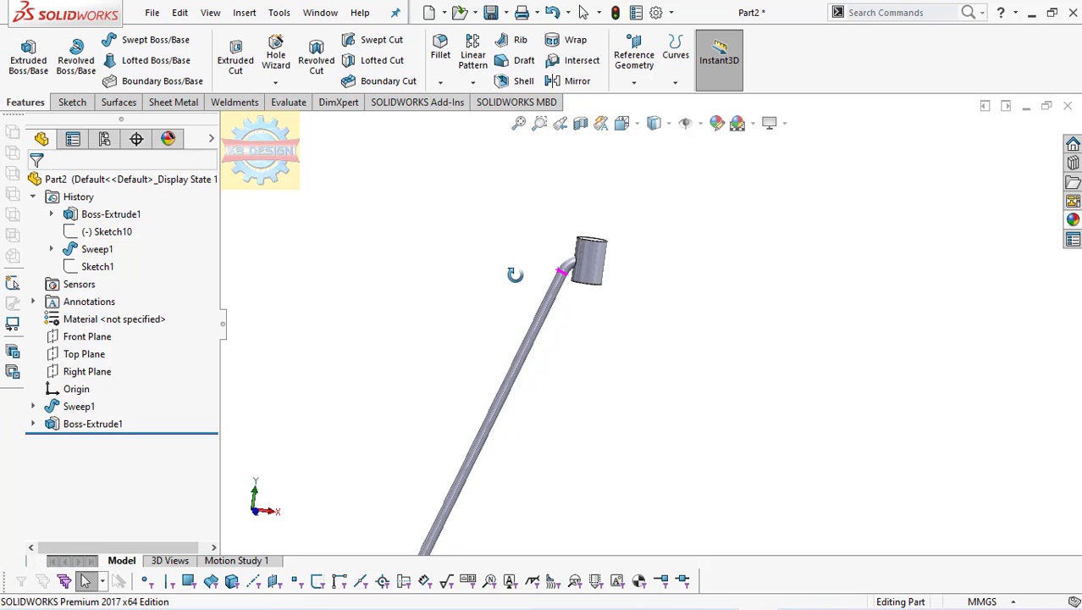
- Circular-pattern the leg sweep into three equally spaced instances around the hub axis
{"action": "mouse_move", "coordinate": [515, 275]}
{"action": "middle_mouse_down"}
{"action": "mouse_move", "coordinate": [550, 328]}
{"action": "mouse_move", "coordinate": [487, 299]}
{"action": "mouse_move", "coordinate": [481, 362]}
{"action": "mouse_move", "coordinate": [557, 200]}
{"action": "middle_mouse_up"}
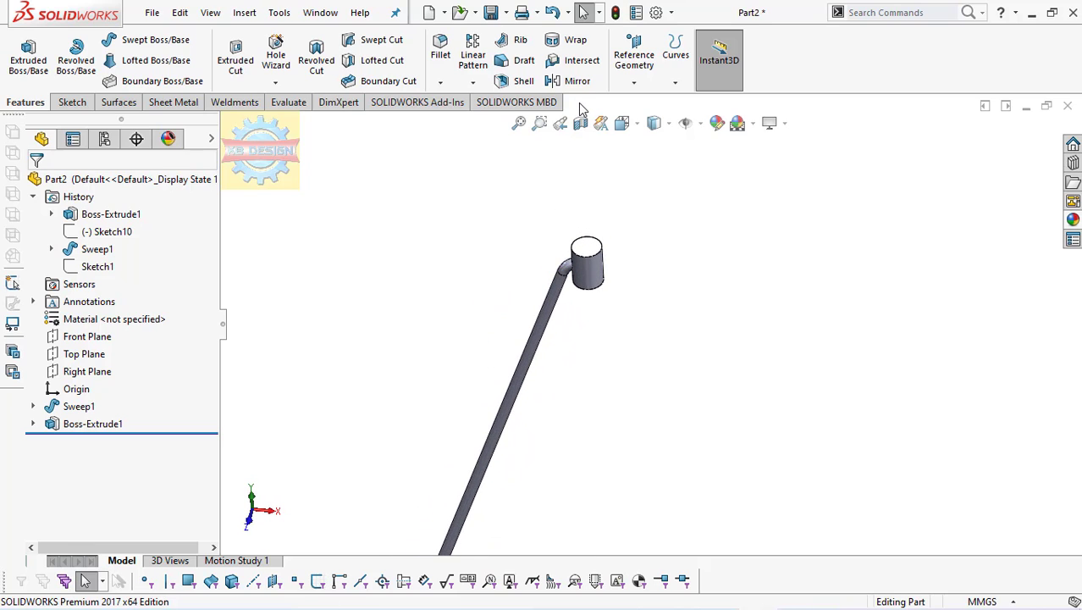
{"action": "left_click", "coordinate": [472, 82]}
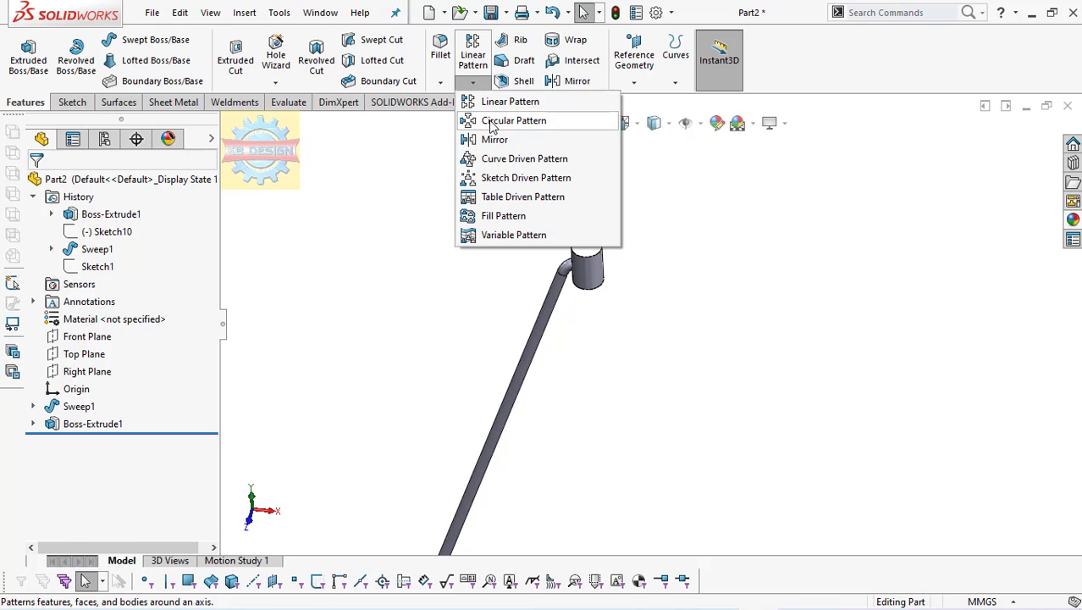
{"action": "left_click", "coordinate": [492, 124]}
{"action": "left_click", "coordinate": [165, 238]}
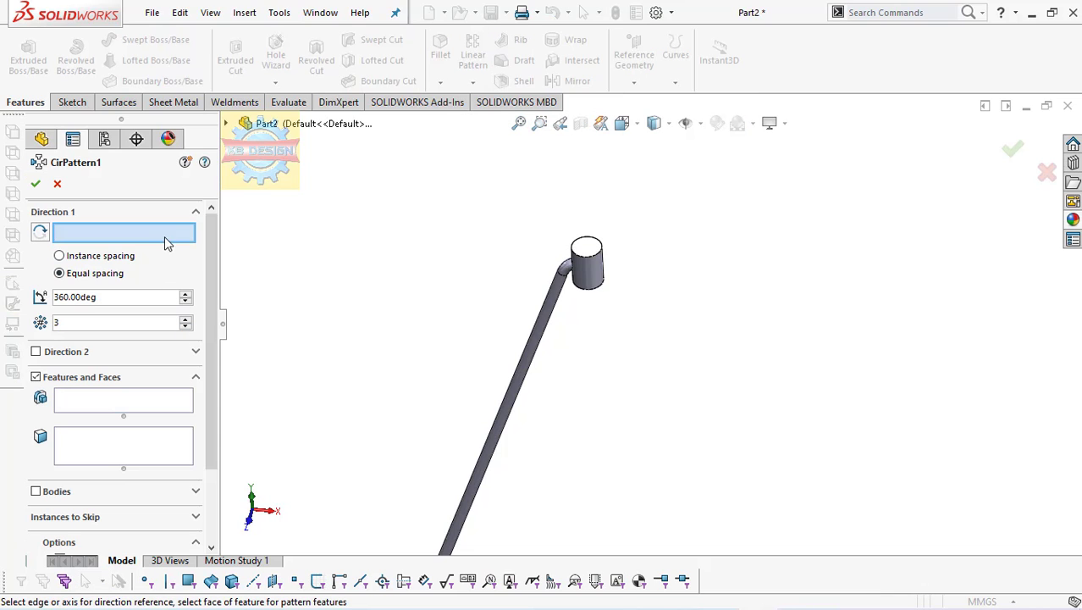
{"action": "left_click", "coordinate": [578, 282]}
{"action": "left_click", "coordinate": [176, 401]}
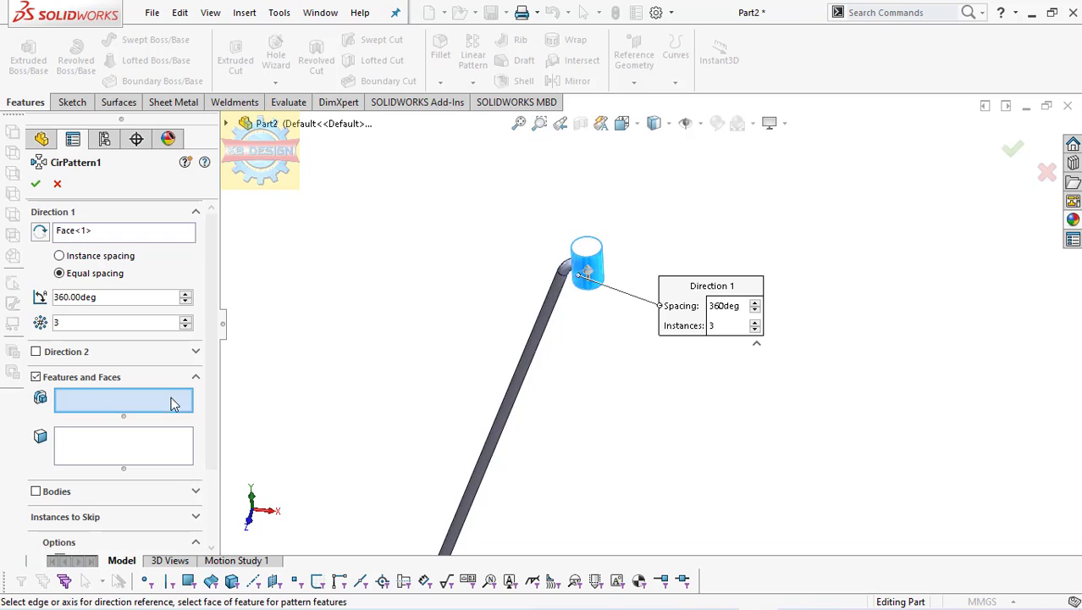
{"action": "left_click", "coordinate": [522, 369]}
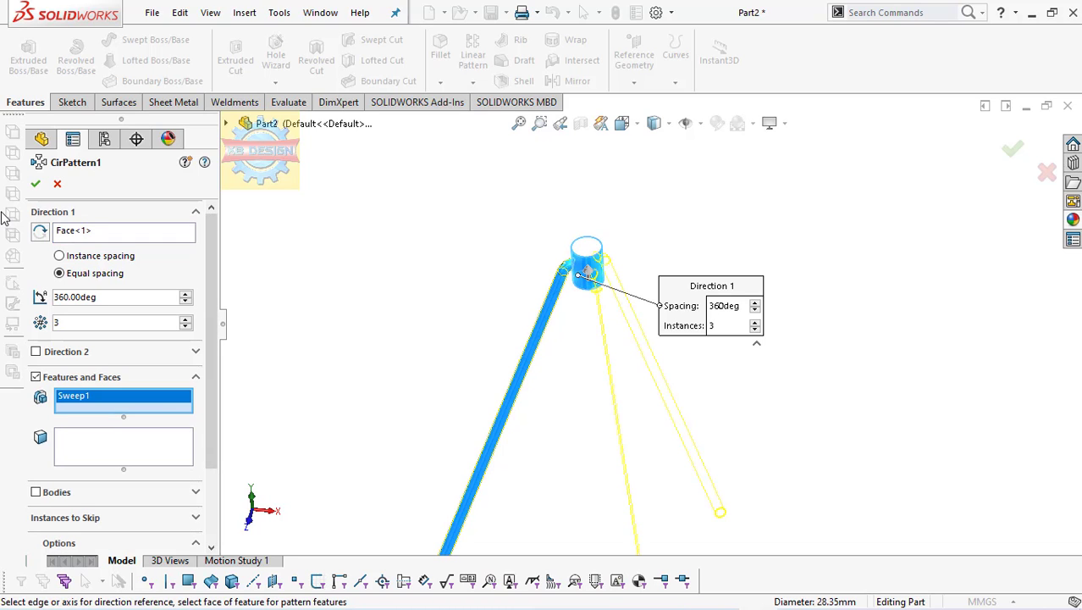
{"action": "left_click", "coordinate": [35, 186]}
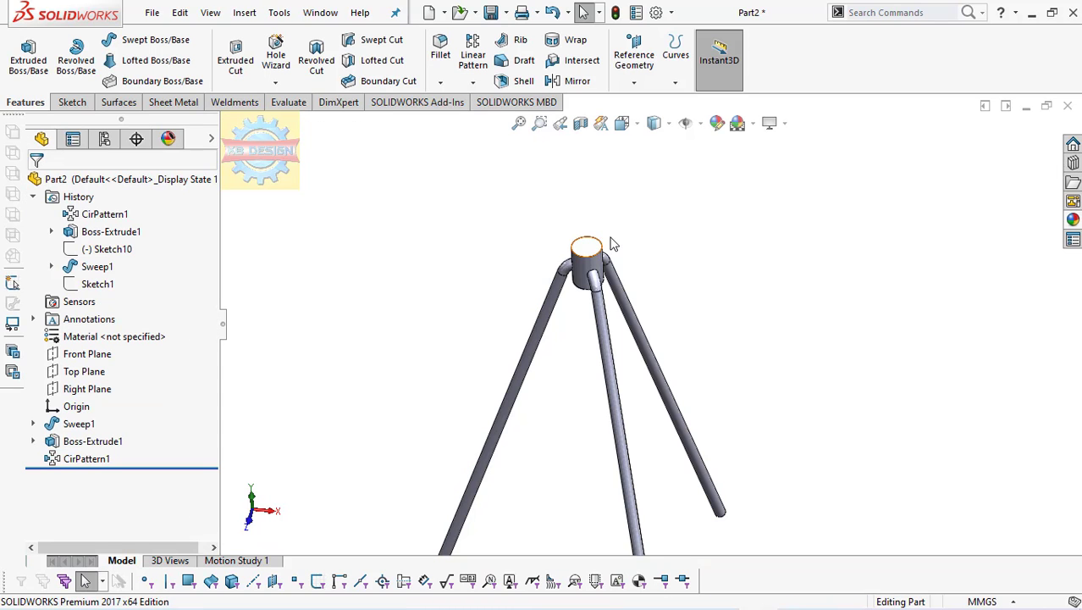
{"action": "left_click", "coordinate": [599, 247]}
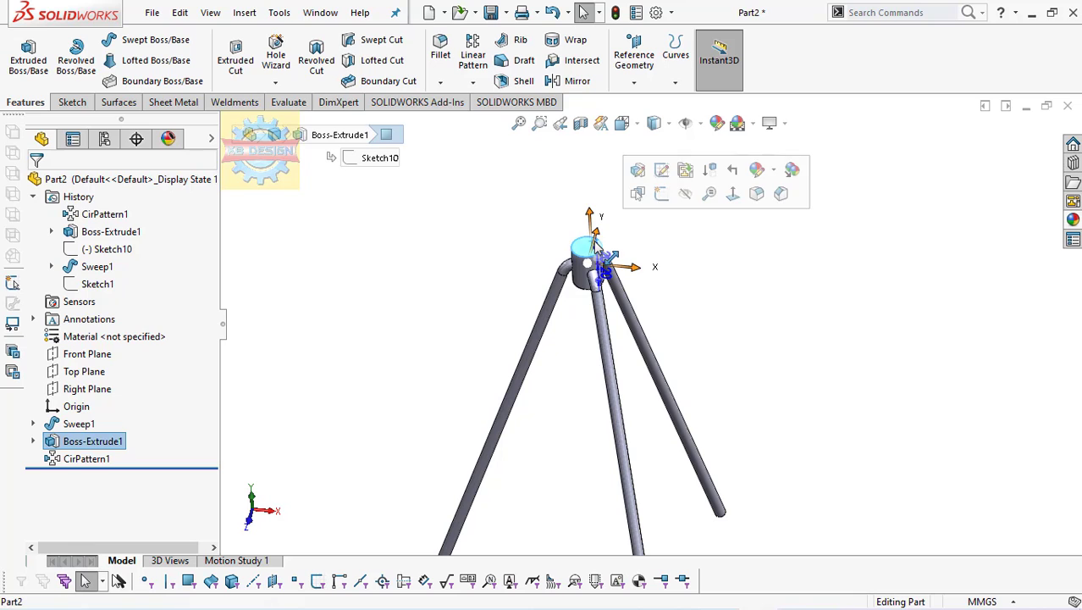
- View the hub top Normal To, try a 10 mm inward offset sketch, then exit
{"action": "left_click", "coordinate": [725, 196]}
{"action": "left_click", "coordinate": [72, 101]}
{"action": "left_click", "coordinate": [22, 55]}
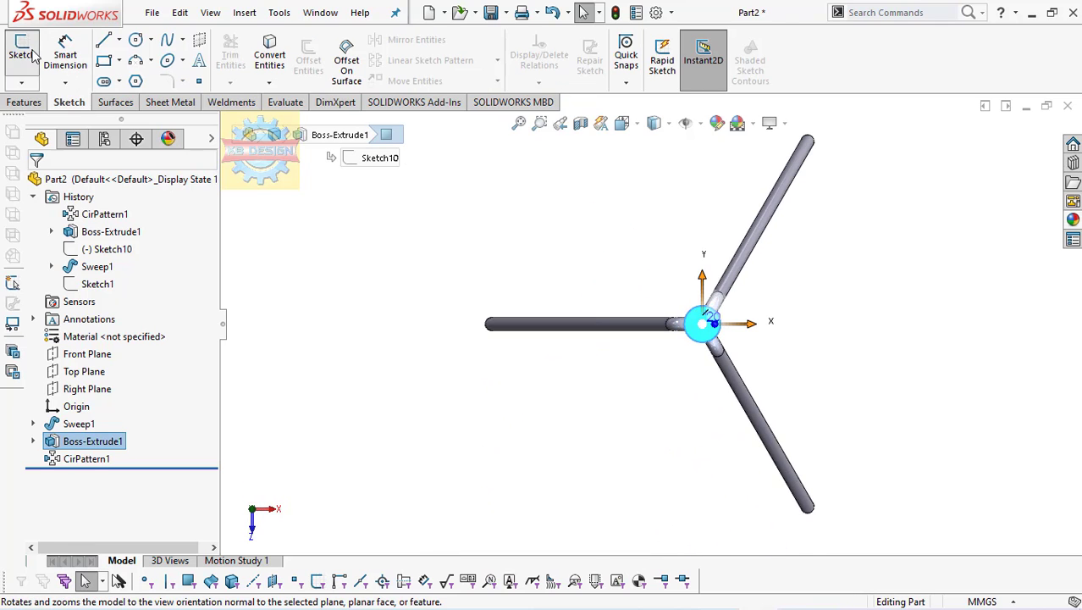
{"action": "left_click", "coordinate": [303, 72]}
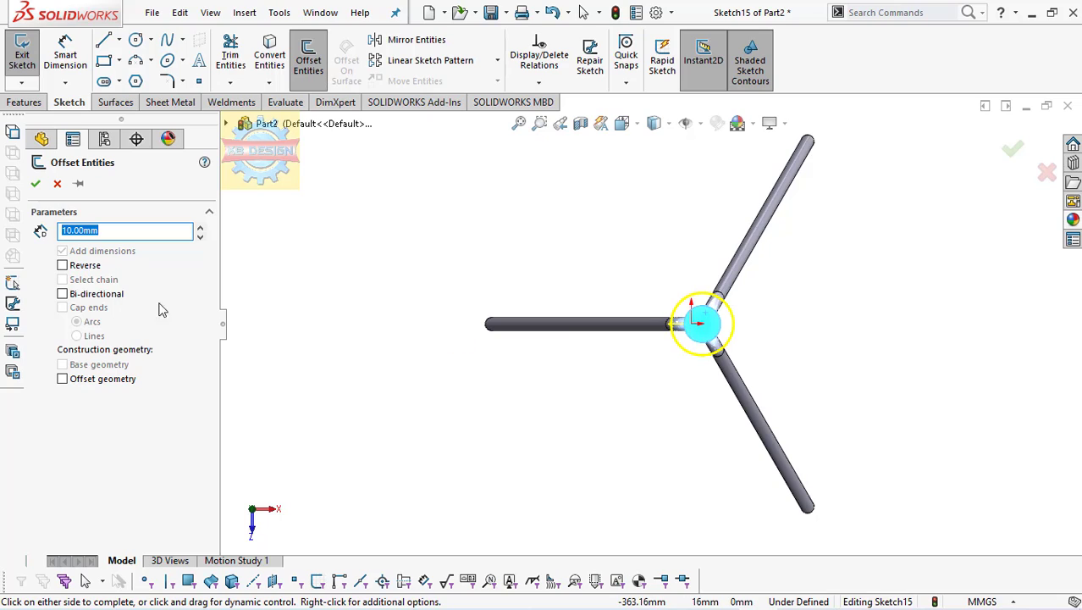
{"action": "left_click", "coordinate": [97, 271]}
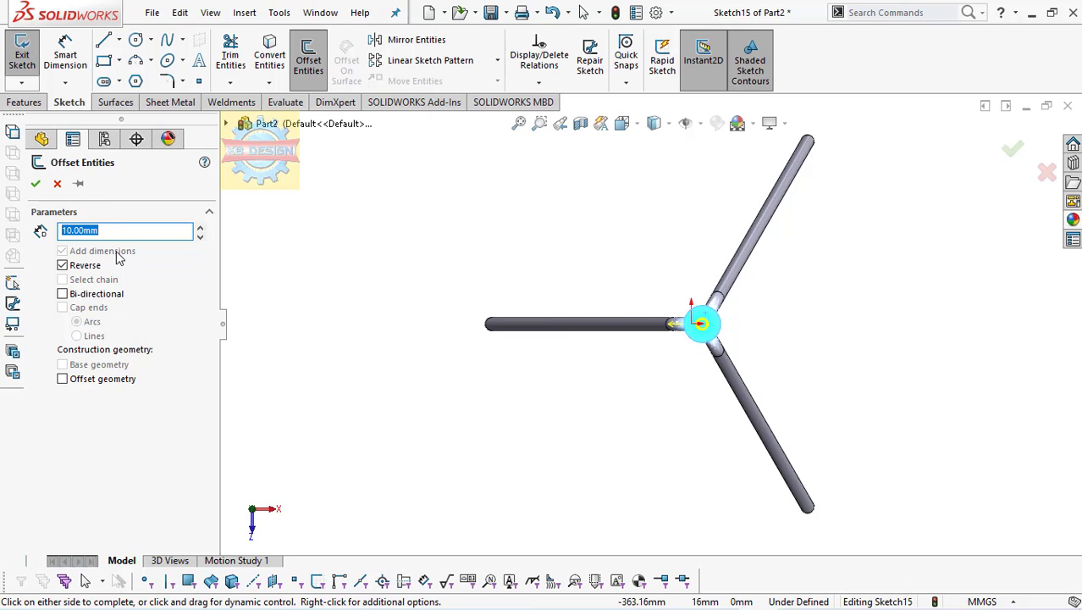
{"action": "key", "text": "Return"}
{"action": "left_click", "coordinate": [22, 57]}
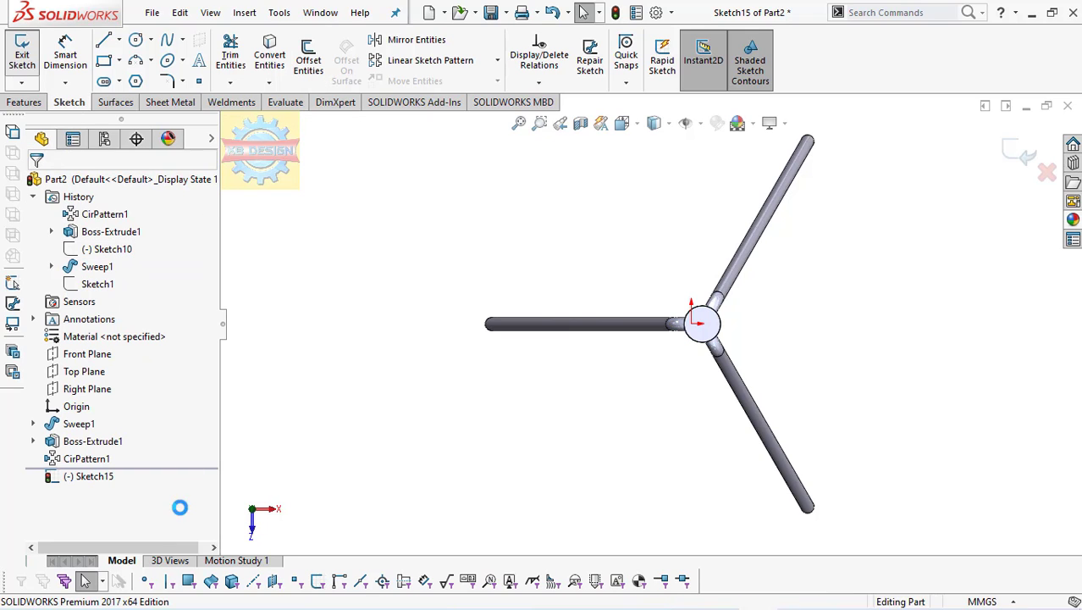
{"action": "left_click", "coordinate": [93, 459]}
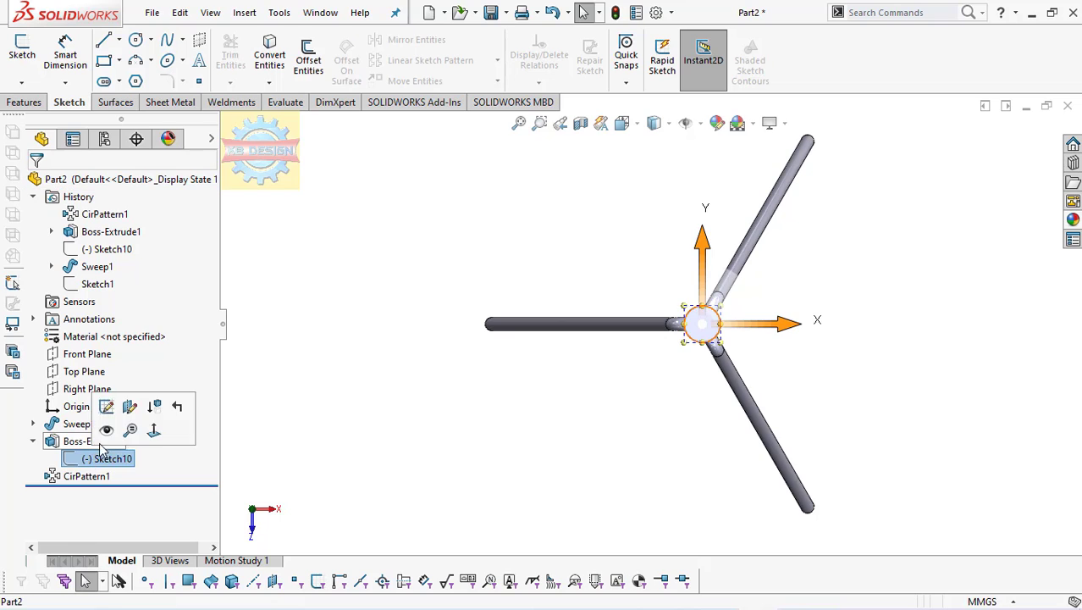
- Dimension the Sketch10 hub circle to a 45 mm diameter and rebuild
{"action": "left_click", "coordinate": [22, 53]}
{"action": "left_click", "coordinate": [68, 59]}
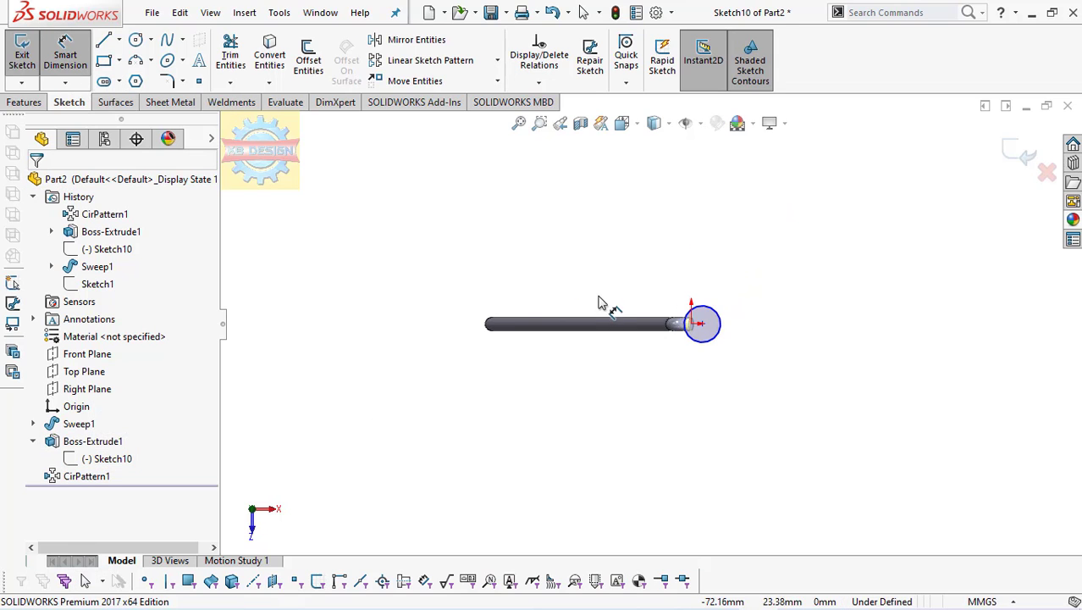
{"action": "left_click", "coordinate": [705, 340]}
{"action": "left_click", "coordinate": [665, 378]}
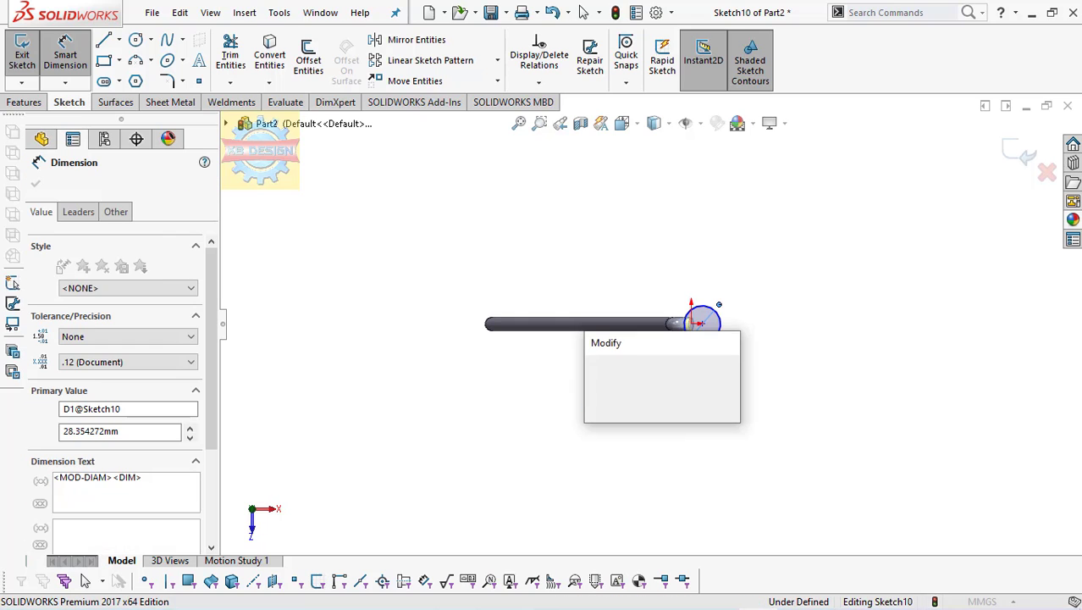
{"action": "type", "text": "45"}
{"action": "key", "text": "Return"}
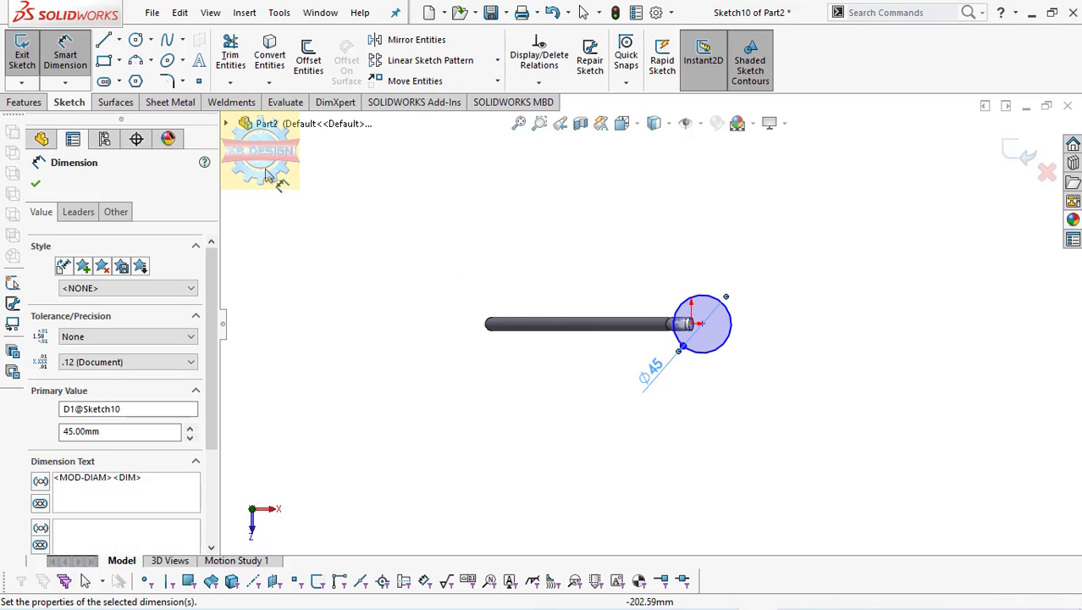
{"action": "key", "text": "Escape"}
{"action": "left_click", "coordinate": [22, 51]}
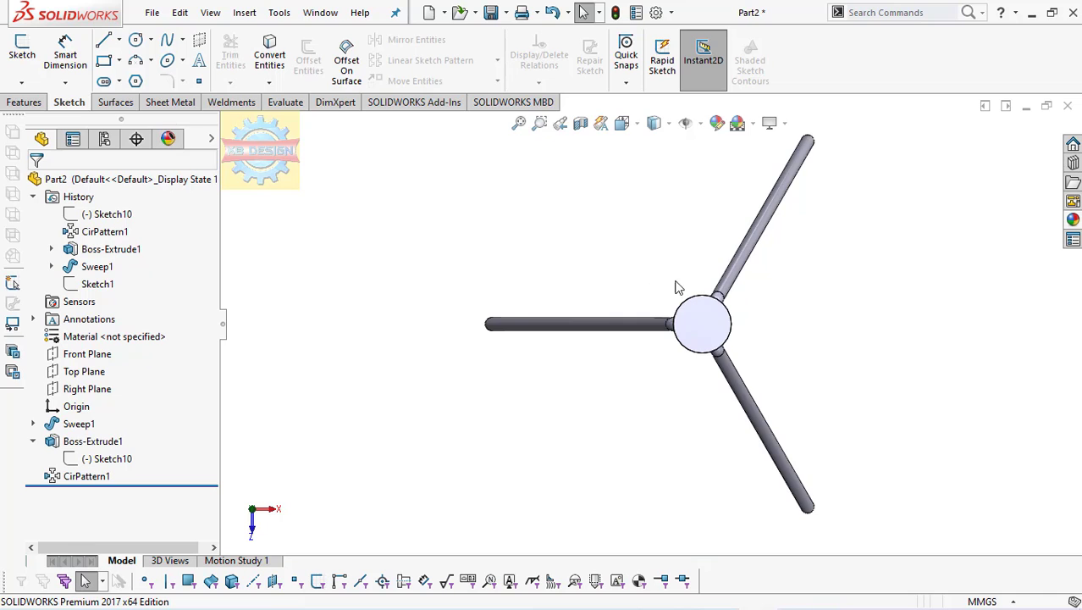
- Reopen Sketch10 and drag the 45 mm circle's centre right to cover the legs
{"action": "mouse_move", "coordinate": [676, 285]}
{"action": "middle_mouse_down"}
{"action": "mouse_move", "coordinate": [704, 254]}
{"action": "mouse_move", "coordinate": [713, 184]}
{"action": "mouse_move", "coordinate": [729, 256]}
{"action": "mouse_move", "coordinate": [753, 174]}
{"action": "mouse_move", "coordinate": [778, 186]}
{"action": "mouse_move", "coordinate": [700, 207]}
{"action": "mouse_move", "coordinate": [687, 239]}
{"action": "middle_mouse_up"}
{"action": "left_click", "coordinate": [128, 465]}
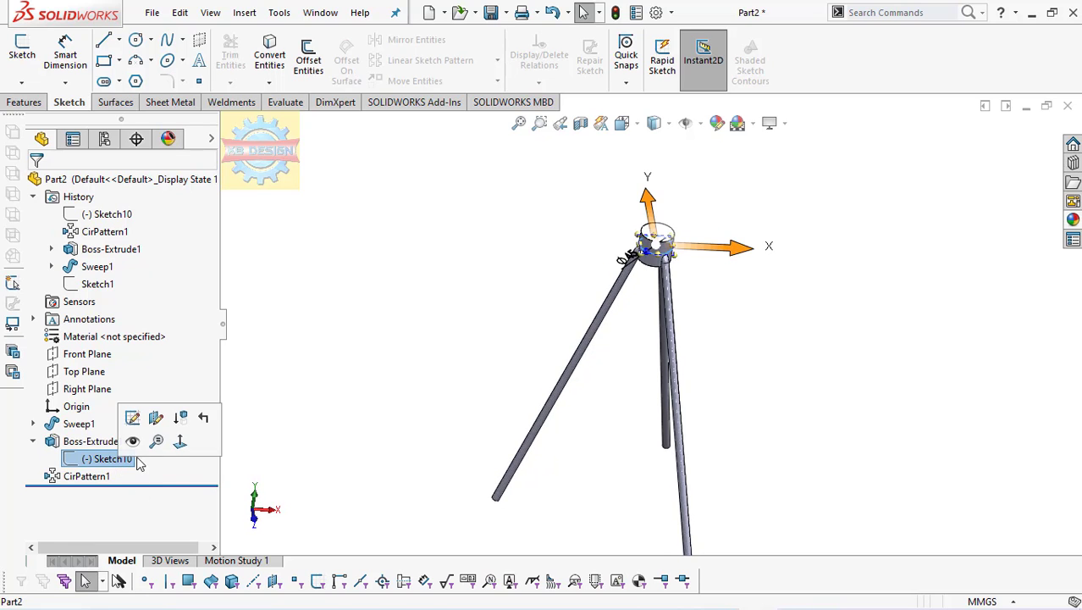
{"action": "left_click", "coordinate": [175, 443]}
{"action": "right_click", "coordinate": [129, 461]}
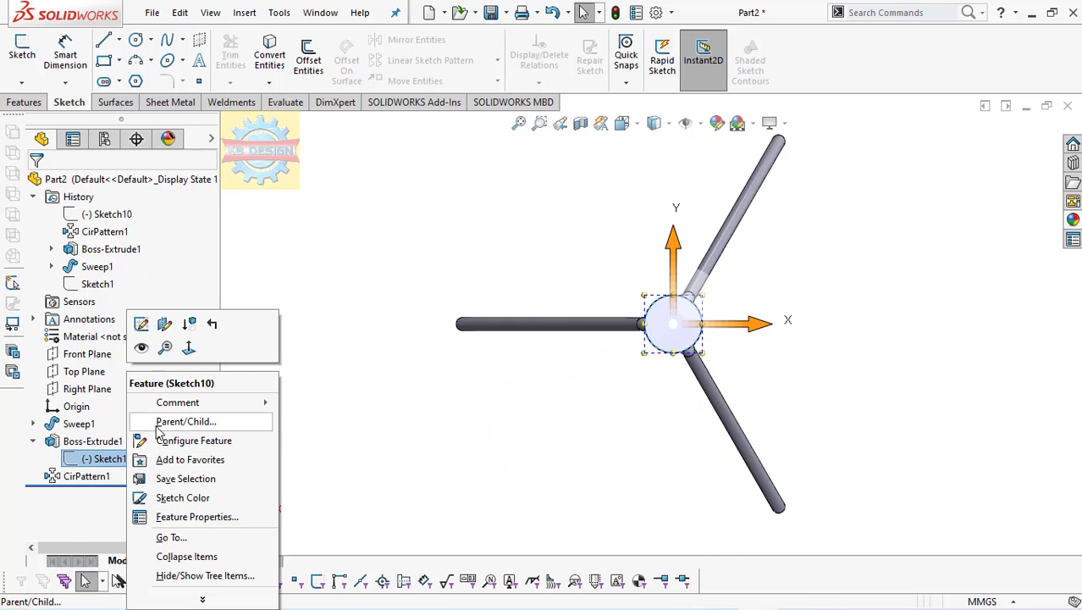
{"action": "left_click", "coordinate": [145, 332]}
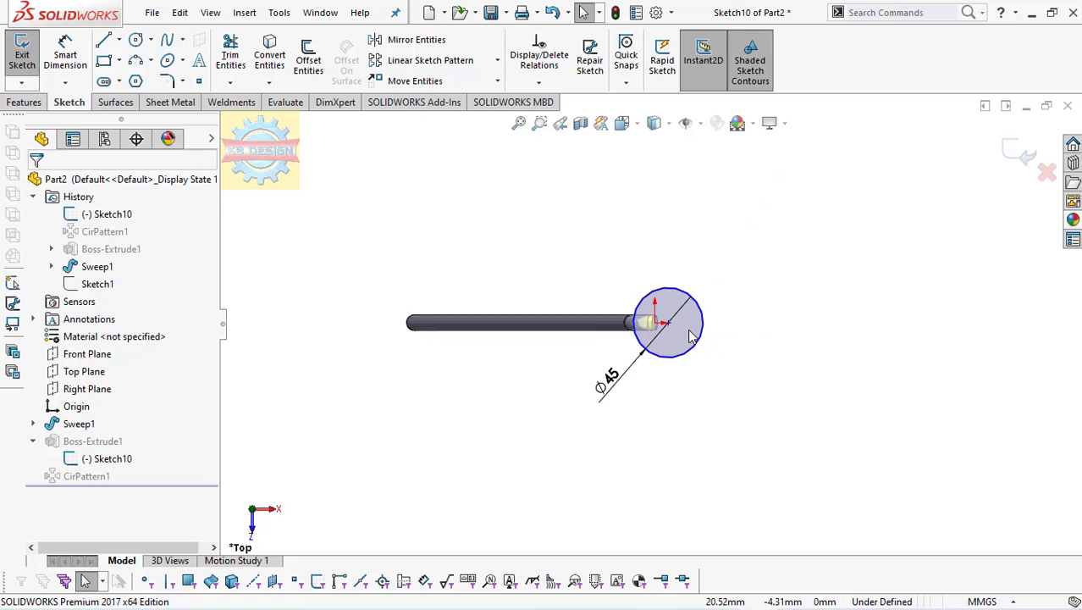
{"action": "scroll", "coordinate": [710, 322], "scroll_direction": "down", "scroll_amount": 4}
{"action": "left_click", "coordinate": [715, 321]}
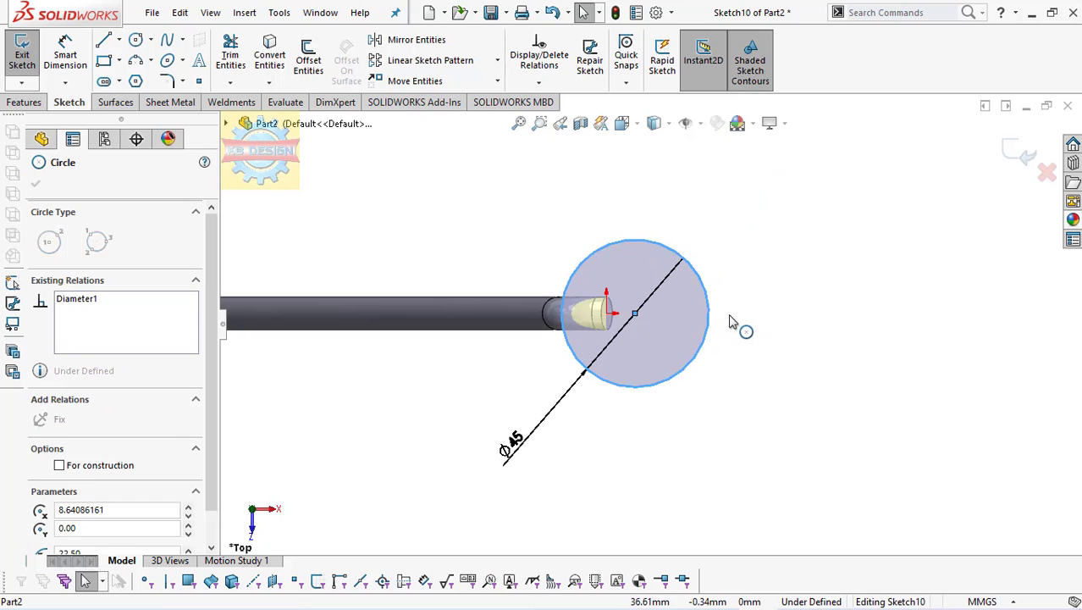
{"action": "left_click_drag", "start_coordinate": [635, 316], "coordinate": [663, 317]}
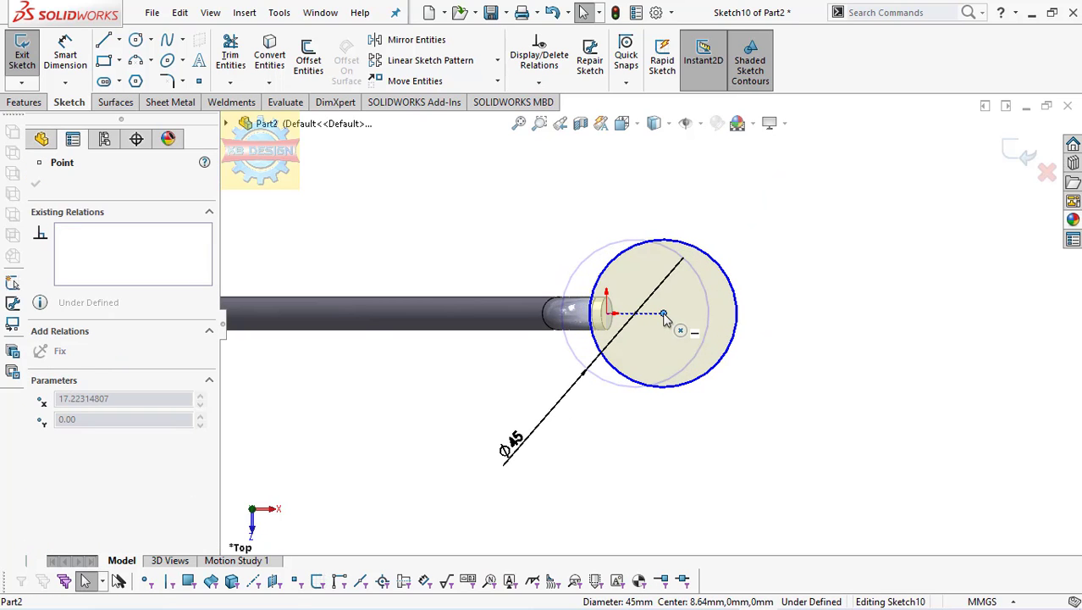
{"action": "left_click", "coordinate": [22, 55]}
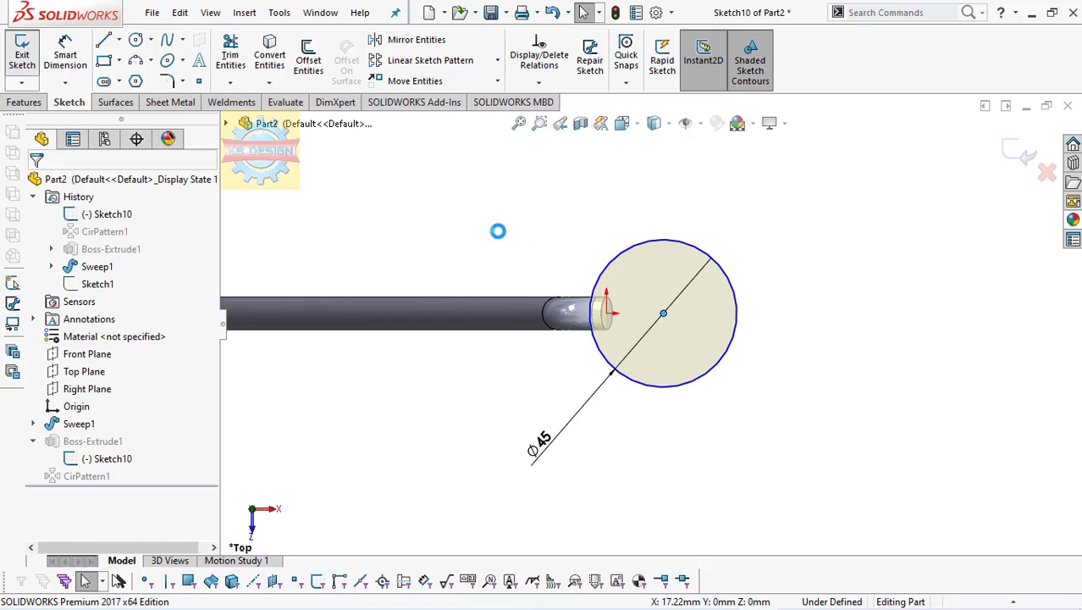
- Orbit to a tilted 3D view and select the hub's top face
{"action": "scroll", "coordinate": [597, 271], "scroll_direction": "up", "scroll_amount": 3}
{"action": "scroll", "coordinate": [597, 271], "scroll_direction": "up", "scroll_amount": 2}
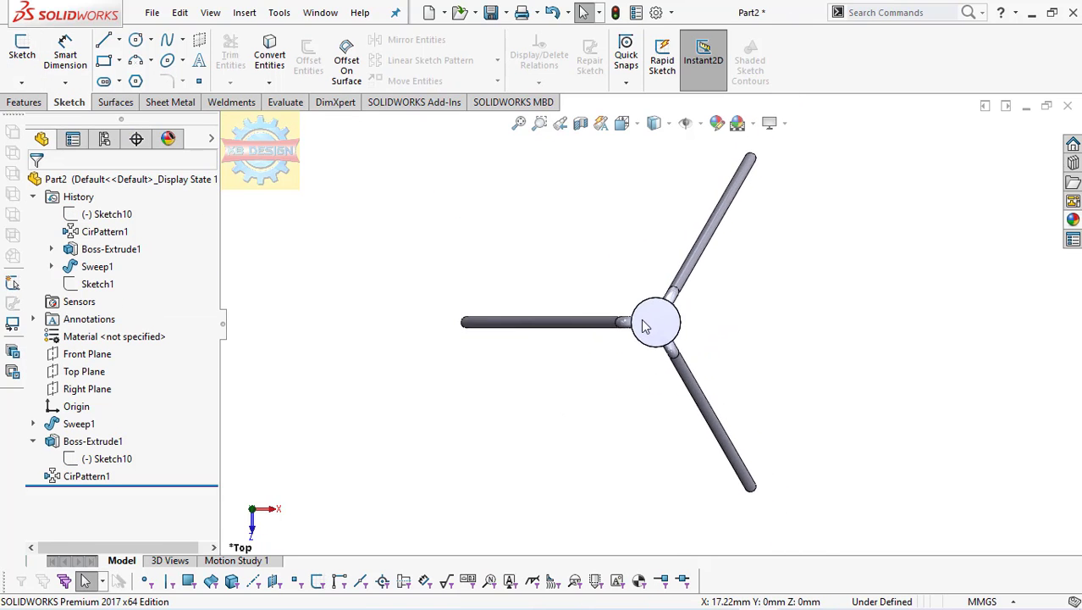
{"action": "mouse_move", "coordinate": [597, 271]}
{"action": "middle_mouse_down"}
{"action": "mouse_move", "coordinate": [658, 212]}
{"action": "mouse_move", "coordinate": [735, 165]}
{"action": "mouse_move", "coordinate": [663, 195]}
{"action": "middle_mouse_up"}
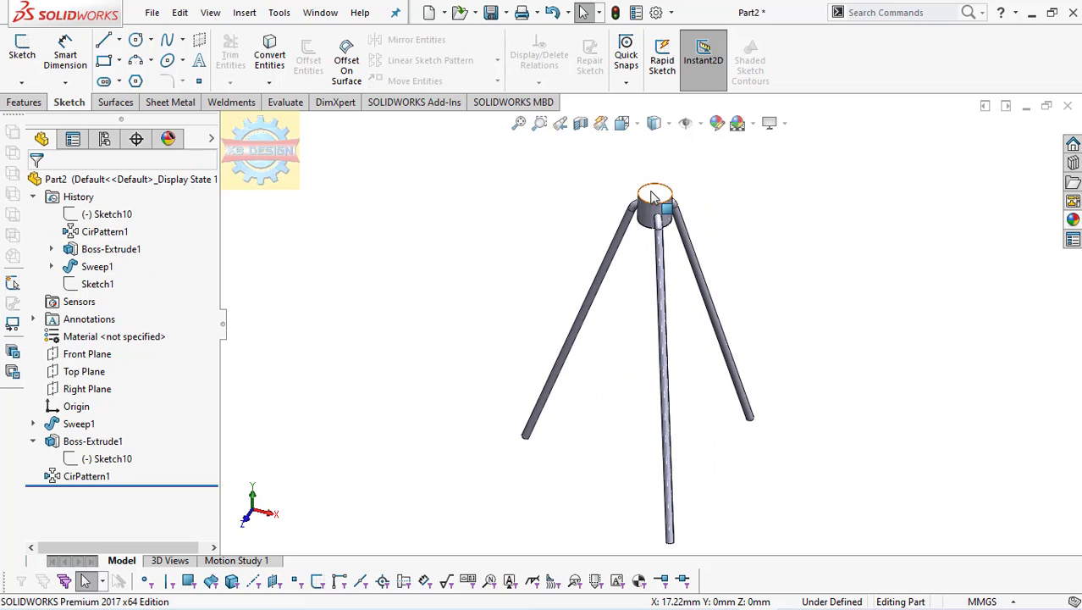
{"action": "left_click", "coordinate": [663, 195]}
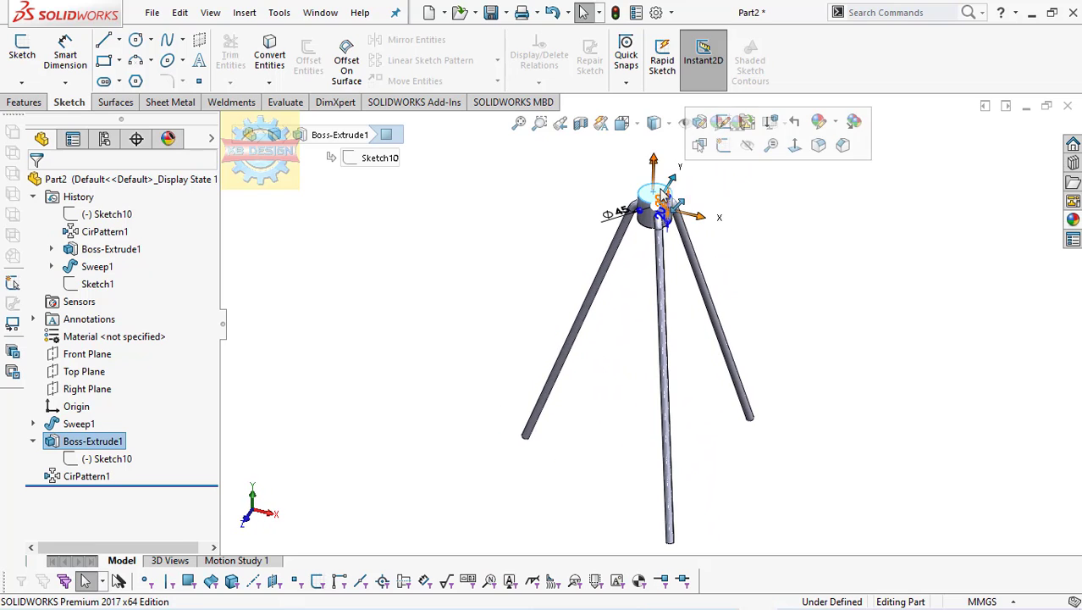
- Sketch an 8 mm inward offset of the hub's top edge
{"action": "left_click", "coordinate": [22, 53]}
{"action": "left_click", "coordinate": [308, 58]}
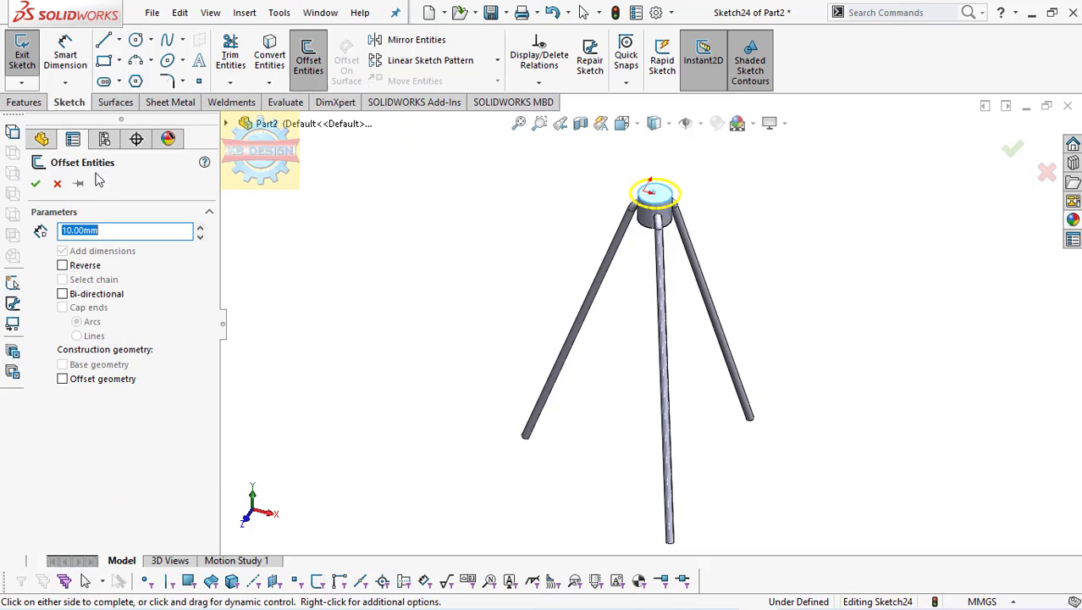
{"action": "left_click", "coordinate": [63, 266]}
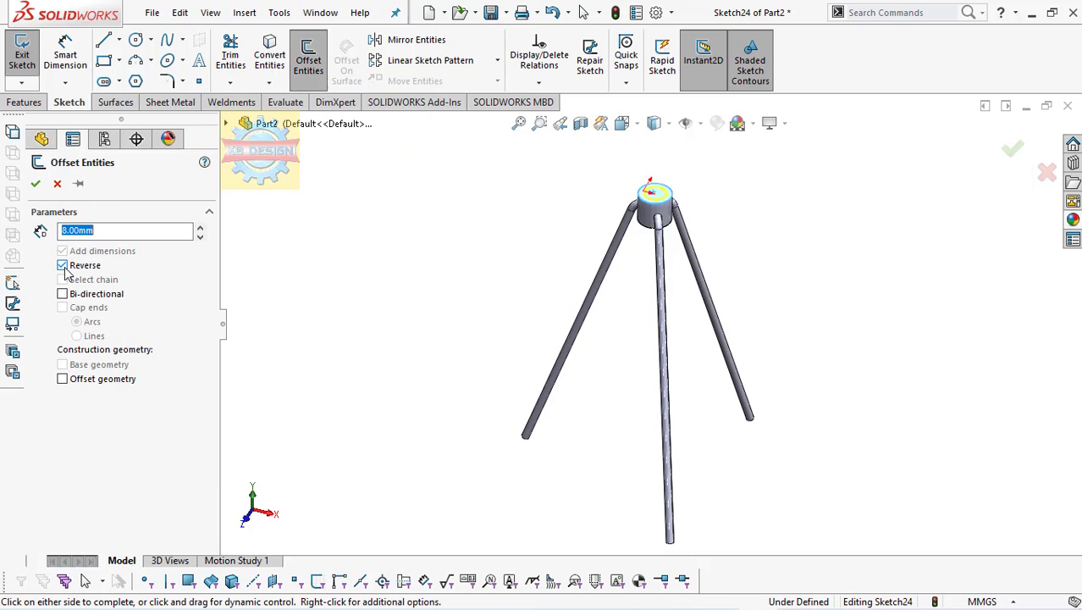
{"action": "left_click", "coordinate": [36, 183]}
- Extruded-cut the offset sketch 94 mm deep down the hub
{"action": "left_click", "coordinate": [26, 102]}
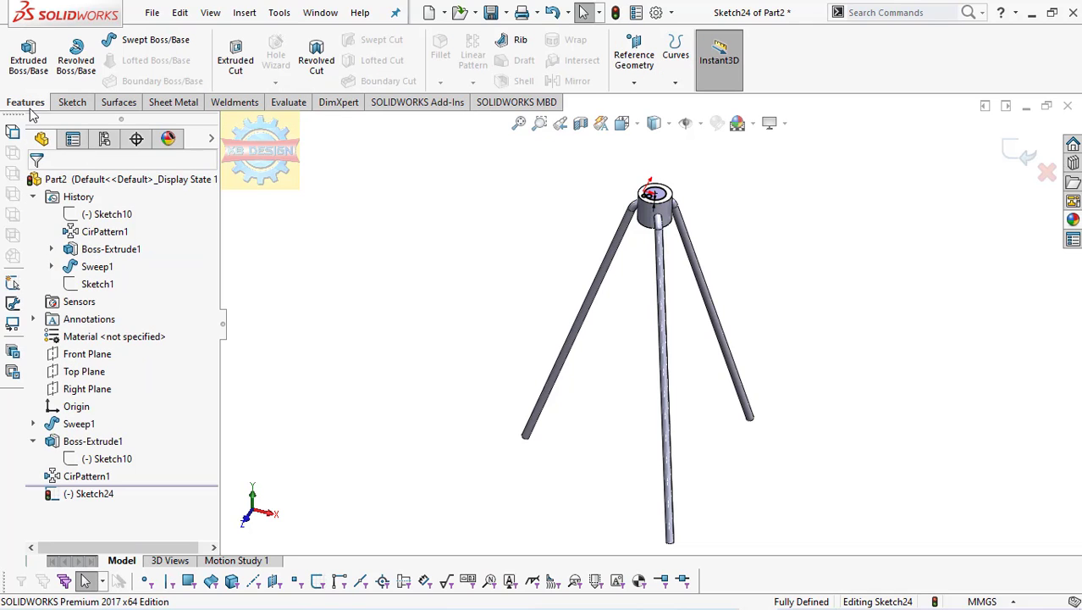
{"action": "left_click", "coordinate": [236, 60]}
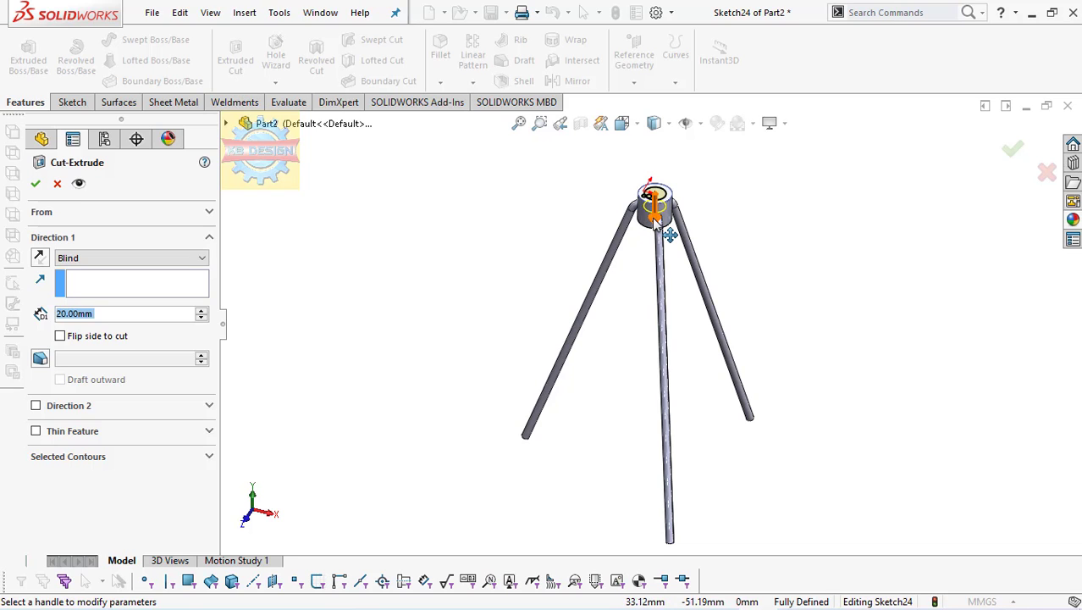
{"action": "left_click_drag", "start_coordinate": [652, 218], "coordinate": [654, 258]}
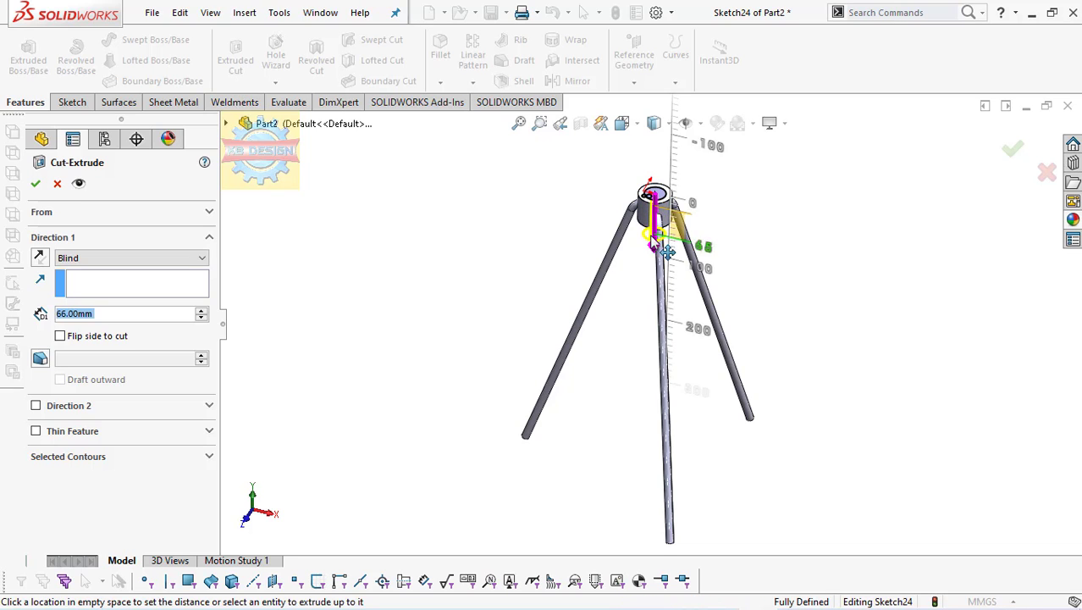
{"action": "left_click", "coordinate": [36, 185]}
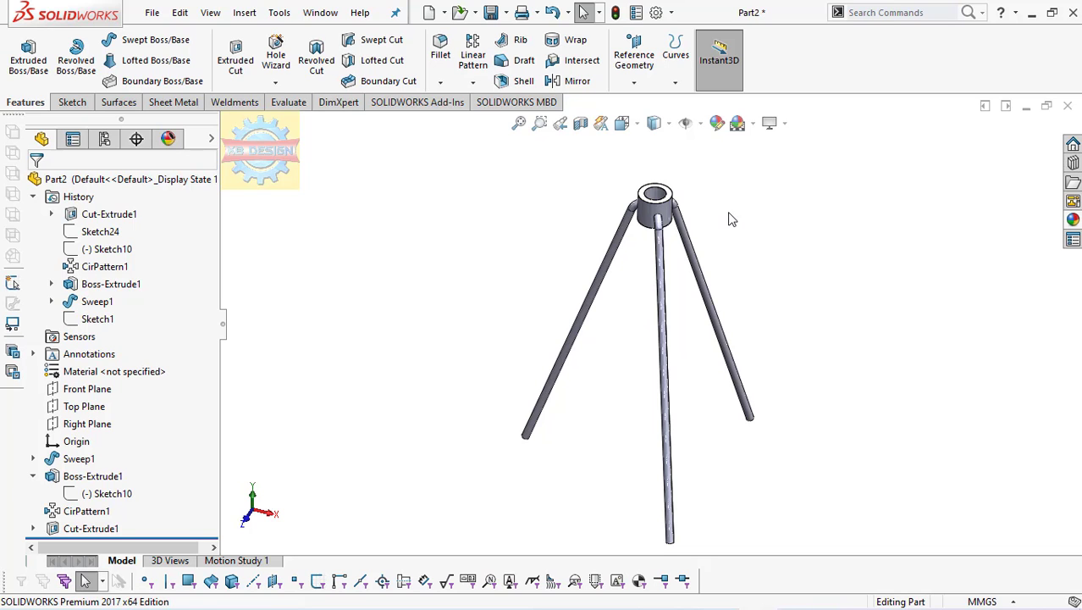
{"action": "middle_click_drag", "start_coordinate": [675, 224], "coordinate": [702, 252]}
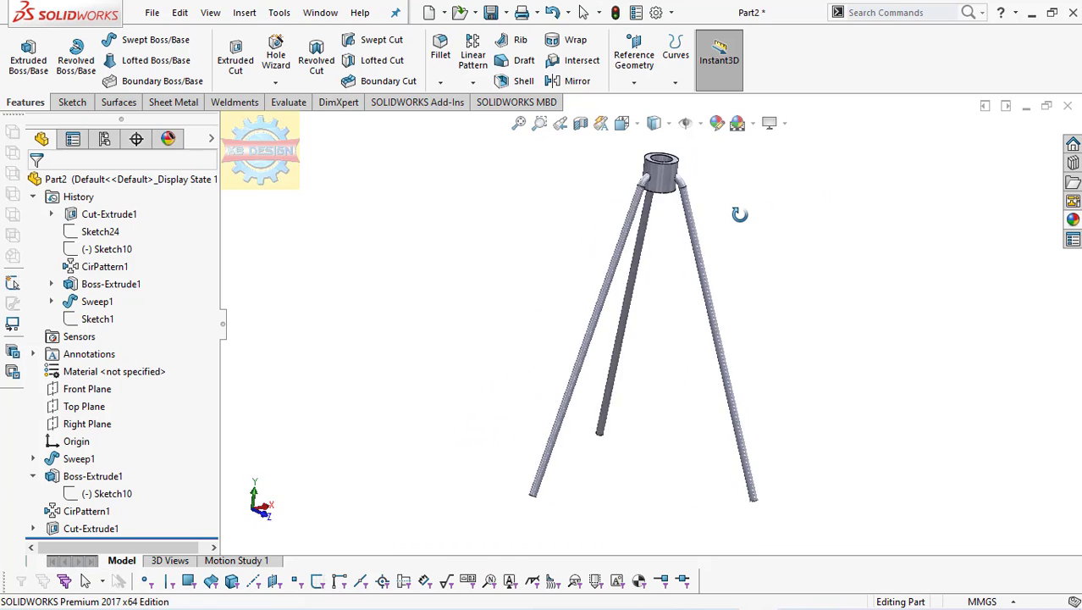
{"action": "middle_click_drag", "start_coordinate": [701, 252], "coordinate": [730, 252]}
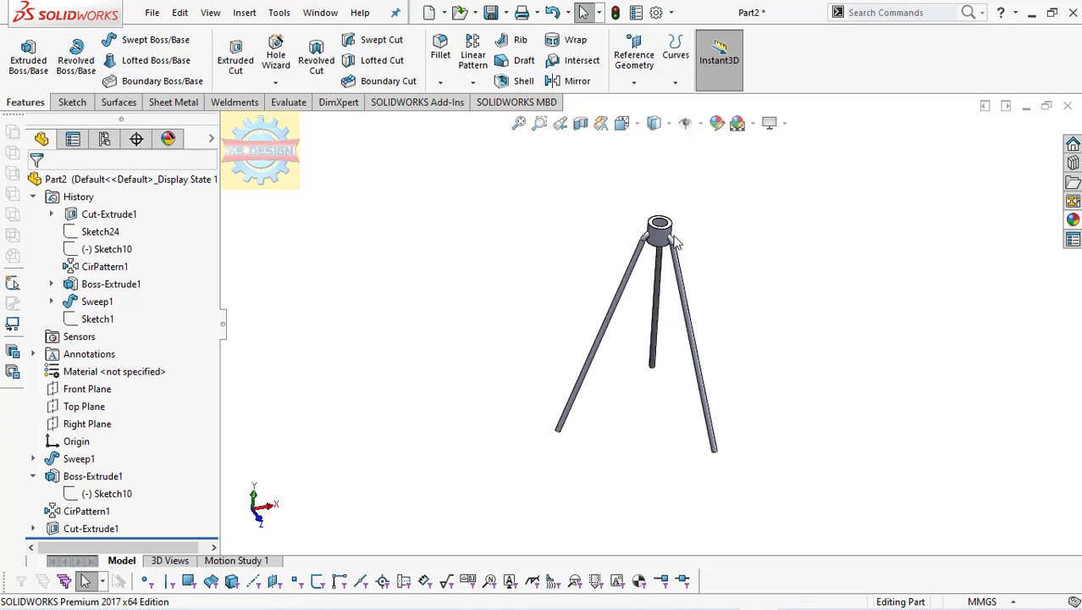
{"action": "scroll", "coordinate": [677, 241], "scroll_direction": "down", "scroll_amount": 2}
{"action": "scroll", "coordinate": [669, 247], "scroll_direction": "down", "scroll_amount": 2}
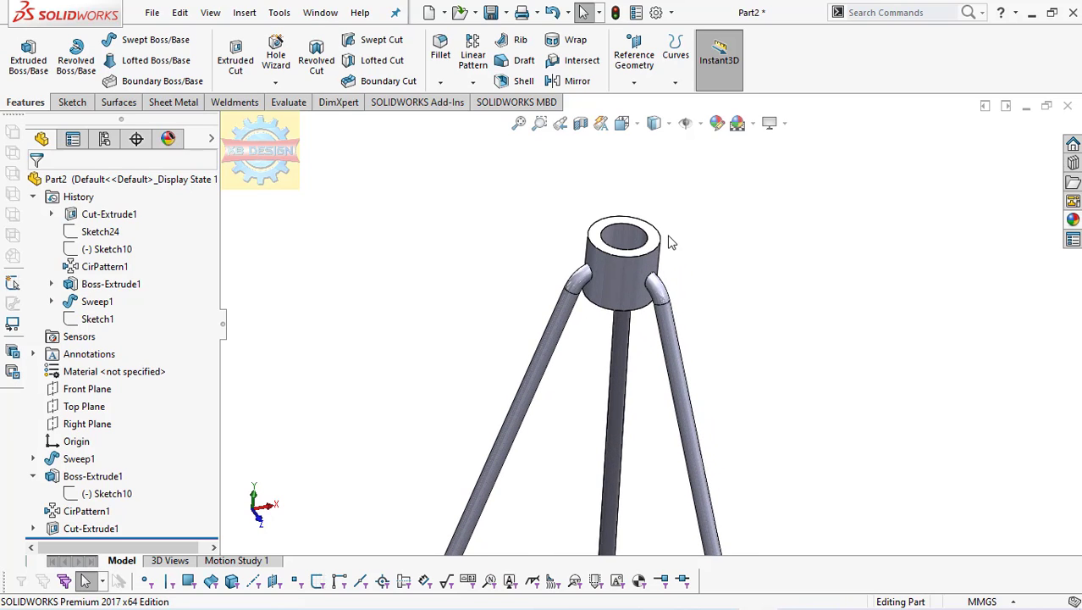
{"action": "left_click", "coordinate": [631, 237]}
{"action": "left_click", "coordinate": [634, 82]}
{"action": "left_click", "coordinate": [585, 169]}
{"action": "scroll", "coordinate": [652, 301], "scroll_direction": "up", "scroll_amount": 3}
{"action": "scroll", "coordinate": [652, 295], "scroll_direction": "down", "scroll_amount": 3}
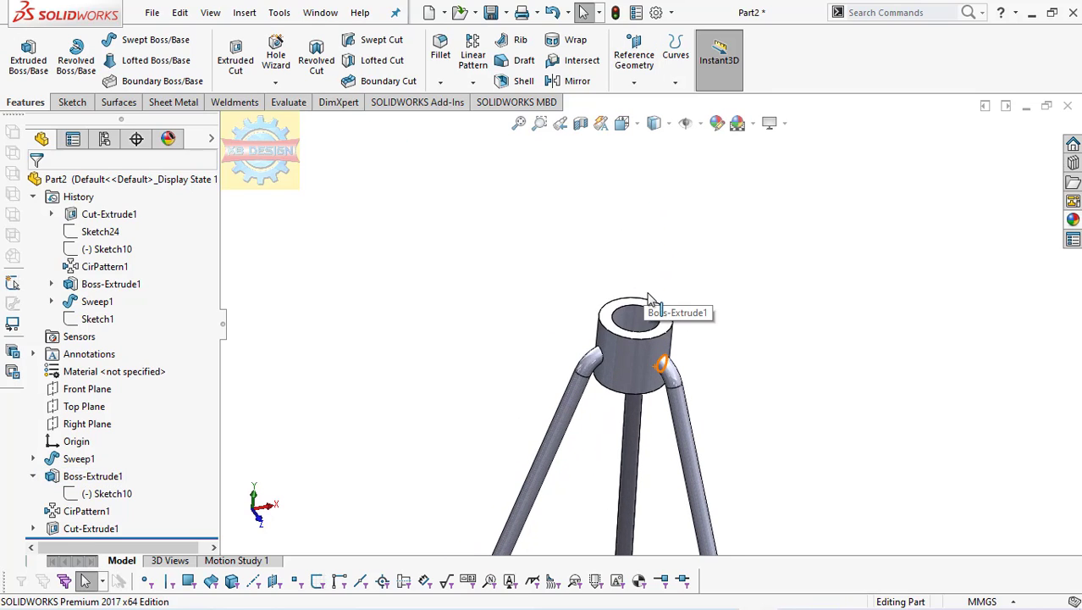
{"action": "left_click", "coordinate": [666, 326]}
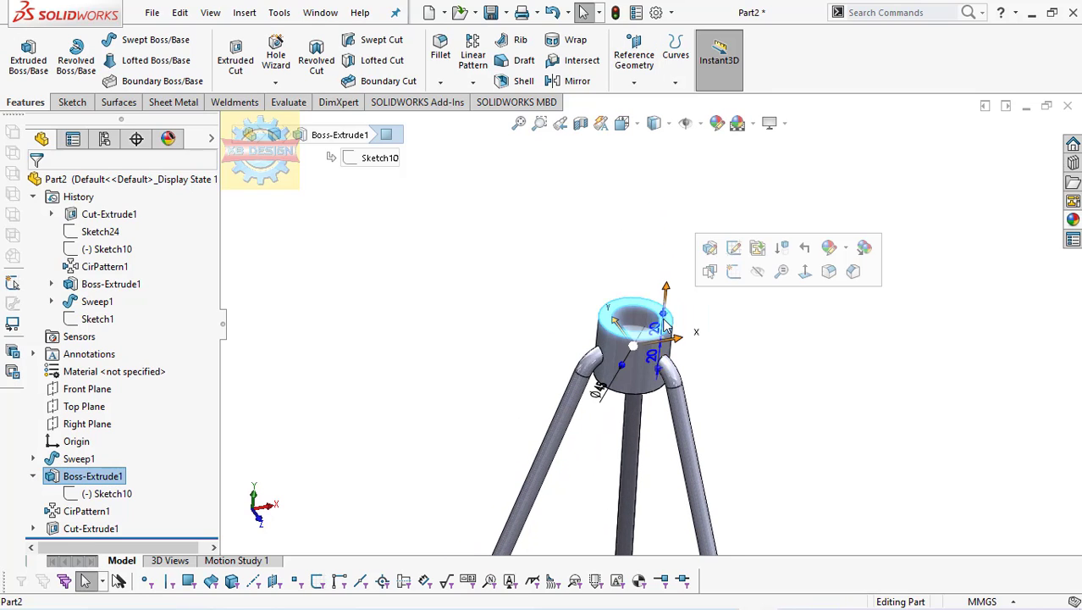
- Create Plane1 offset 300 mm from the hub's top face, flipped toward the legs
{"action": "left_click", "coordinate": [634, 82]}
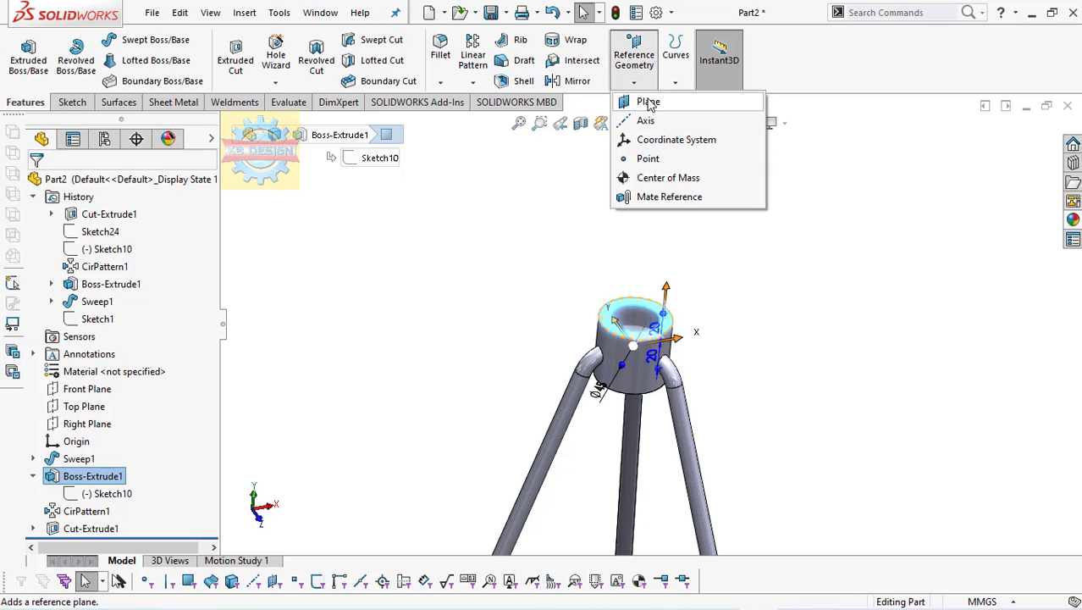
{"action": "left_click", "coordinate": [649, 103]}
{"action": "type", "text": "3"}
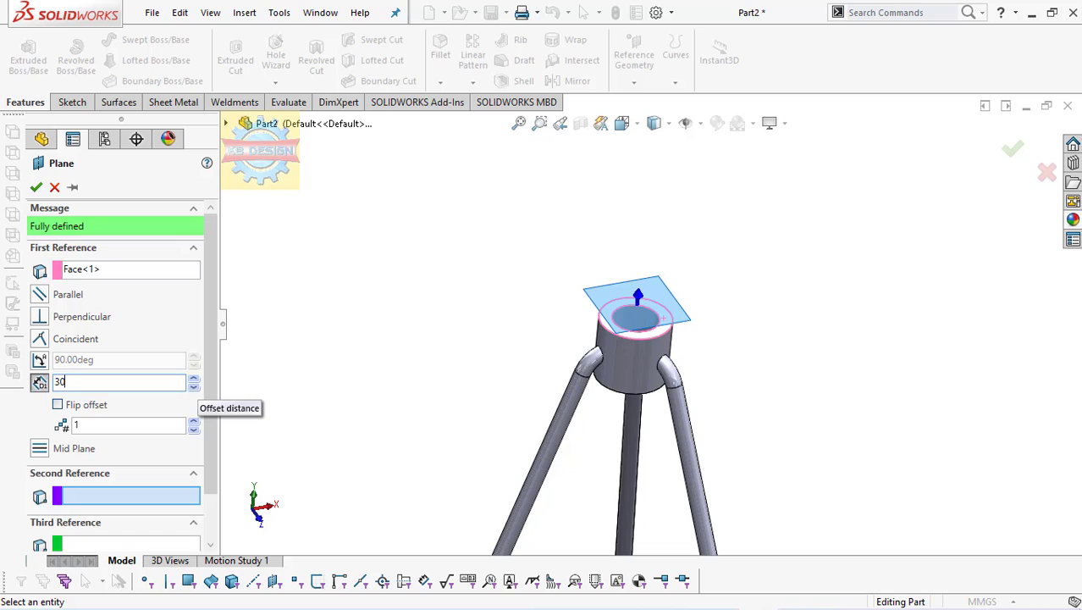
{"action": "type", "text": "0"}
{"action": "left_click", "coordinate": [58, 405]}
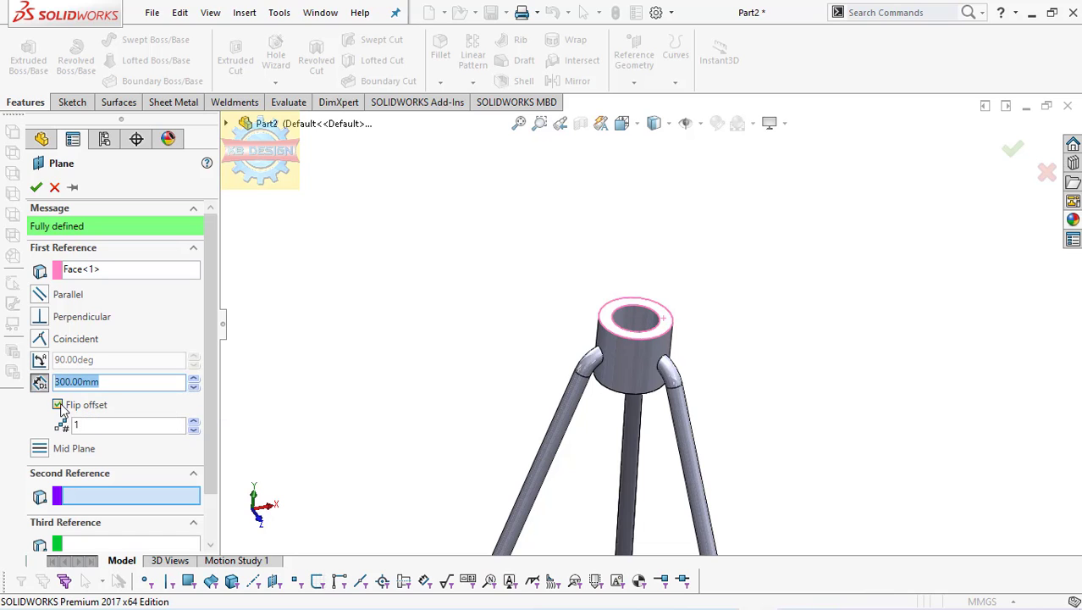
{"action": "left_click", "coordinate": [35, 188]}
- Start and exit an empty sketch on Plane1
{"action": "left_click", "coordinate": [72, 102]}
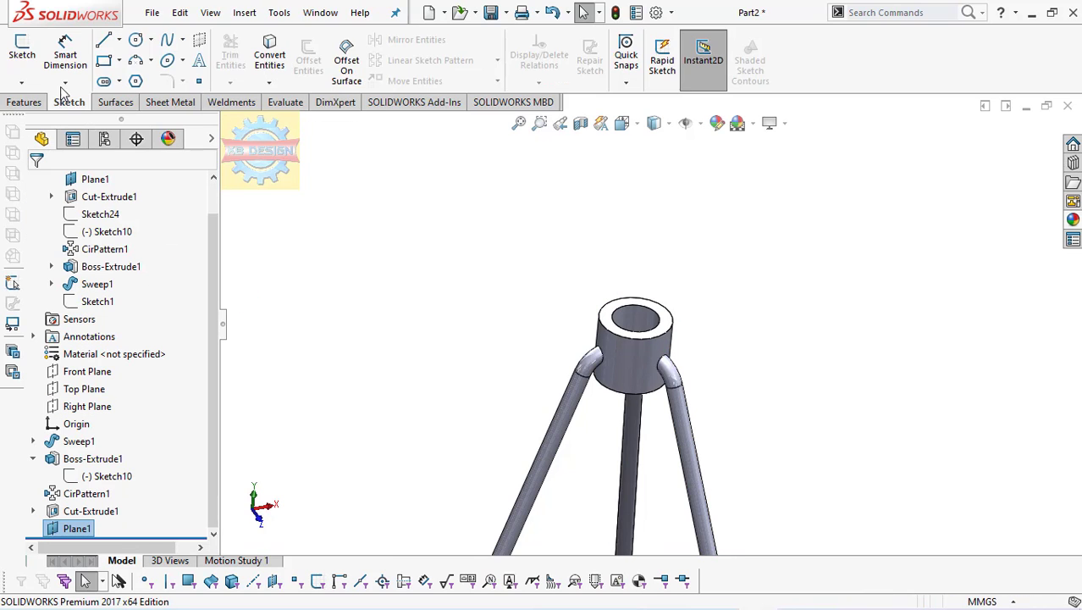
{"action": "left_click", "coordinate": [22, 58]}
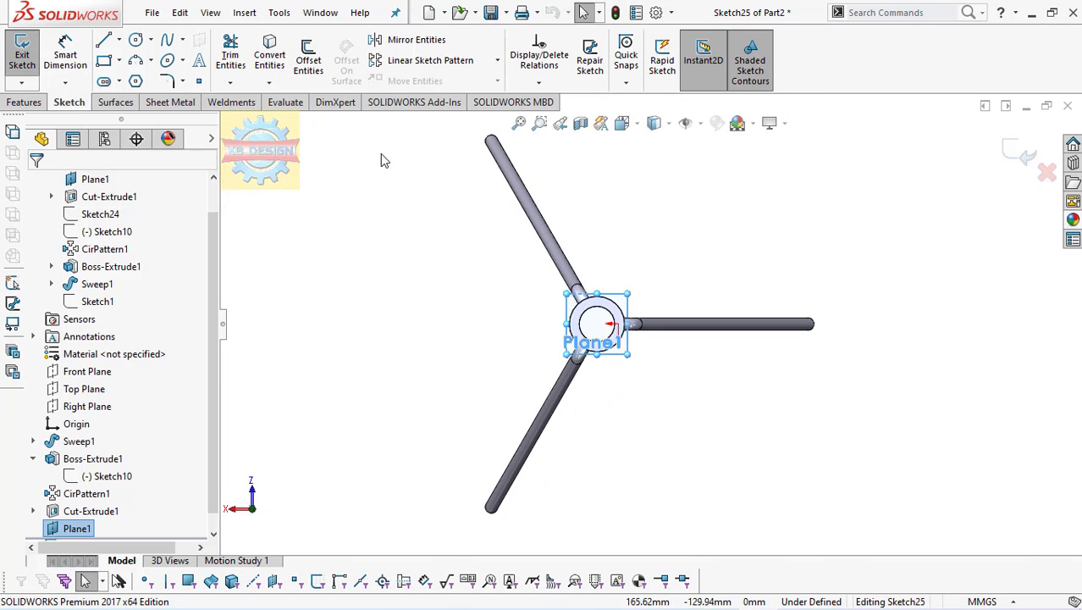
{"action": "left_click", "coordinate": [22, 56]}
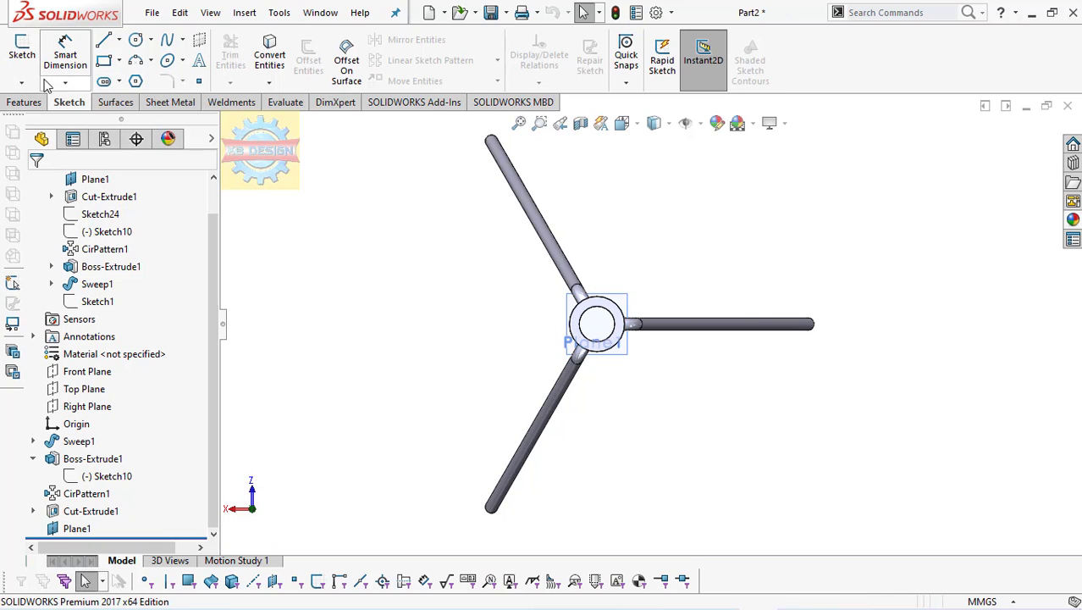
{"action": "left_click", "coordinate": [24, 102]}
- Create Axis1 along the upper-left leg's edge
{"action": "left_click", "coordinate": [633, 82]}
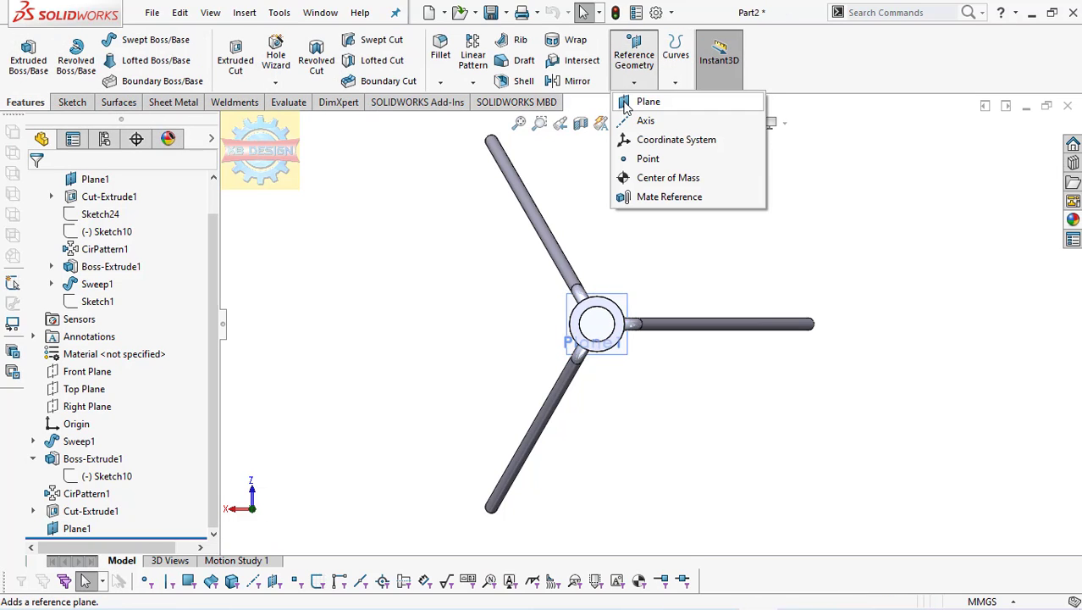
{"action": "left_click", "coordinate": [682, 81]}
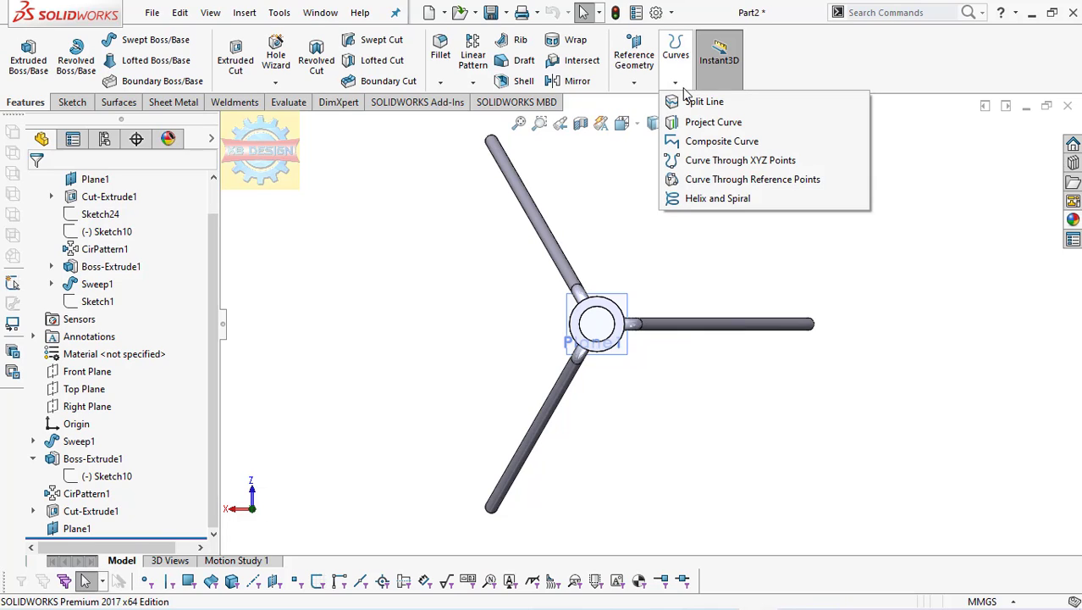
{"action": "left_click", "coordinate": [633, 82]}
{"action": "left_click", "coordinate": [642, 120]}
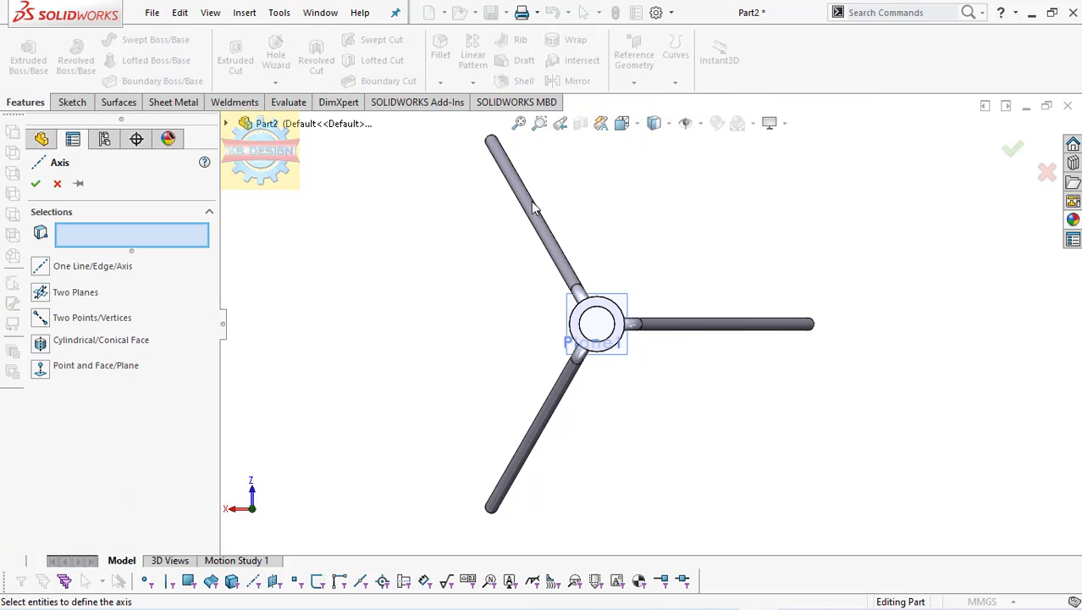
{"action": "left_click", "coordinate": [533, 208]}
{"action": "left_click", "coordinate": [36, 183]}
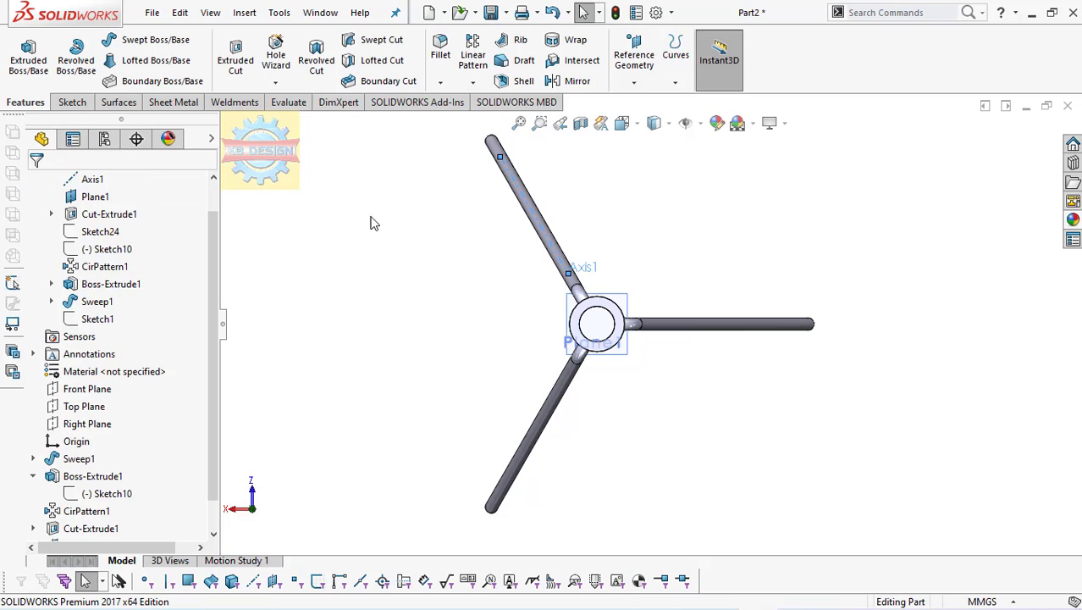
- Create Axis2 on the lower-left leg's cylindrical face and select Plane1
{"action": "left_click", "coordinate": [634, 83]}
{"action": "left_click", "coordinate": [642, 118]}
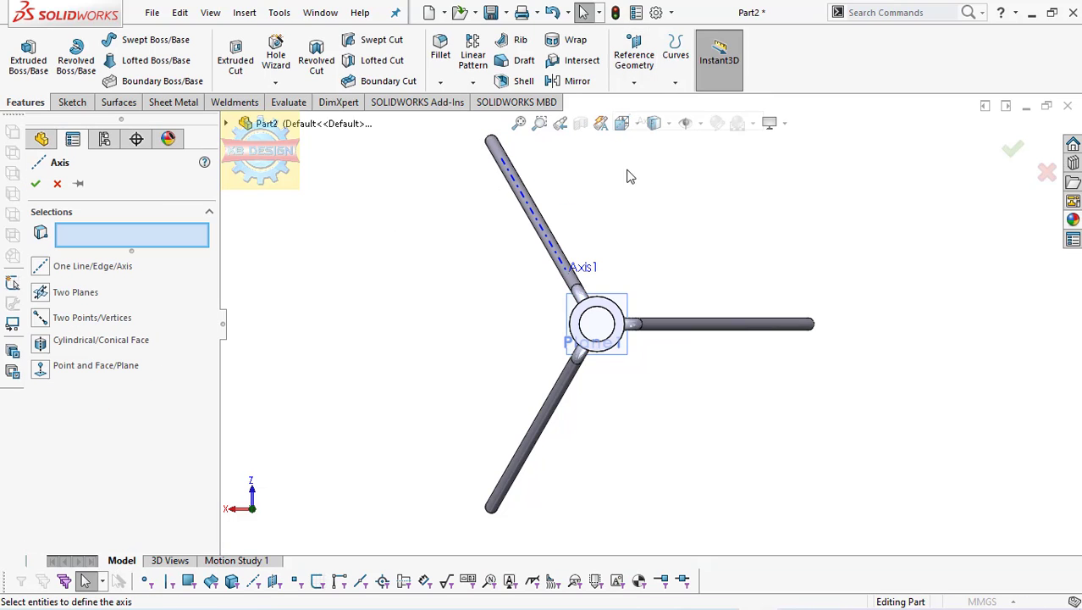
{"action": "left_click", "coordinate": [569, 399]}
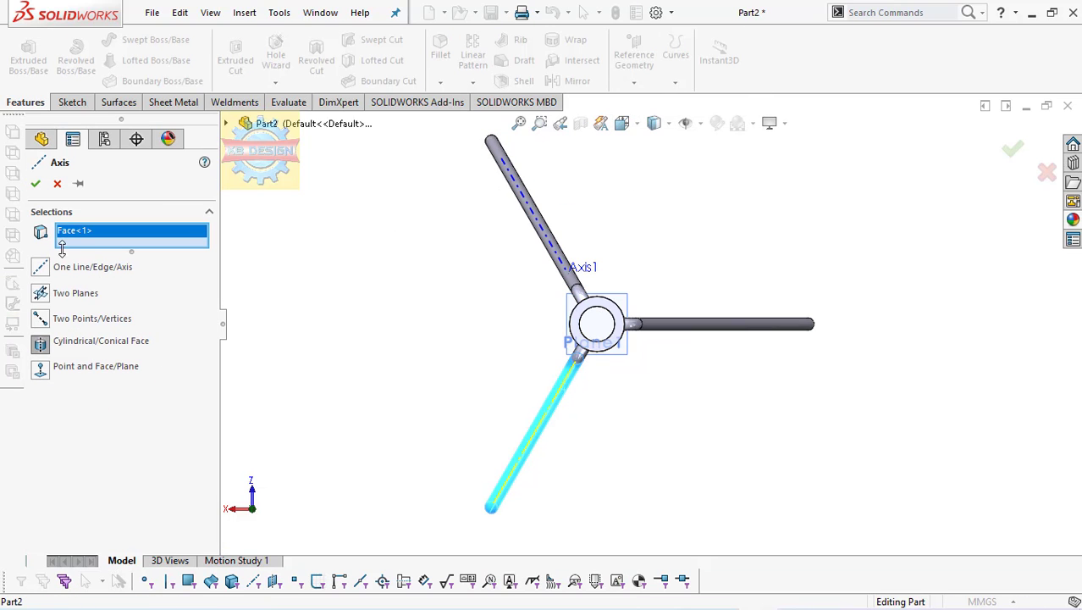
{"action": "left_click", "coordinate": [35, 183]}
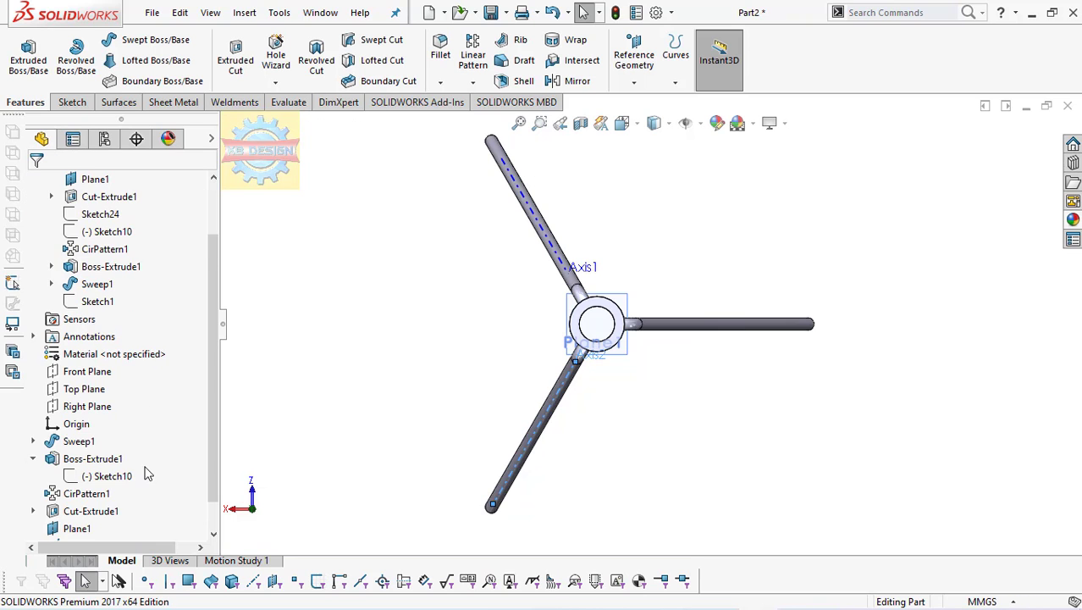
{"action": "scroll", "coordinate": [127, 474], "scroll_direction": "down", "scroll_amount": 2}
{"action": "left_click", "coordinate": [81, 494]}
- Sketch a vertical line on Plane1 from the upper-left leg to the lower-left leg, then start a Circular Sketch Pattern
{"action": "left_click", "coordinate": [93, 468]}
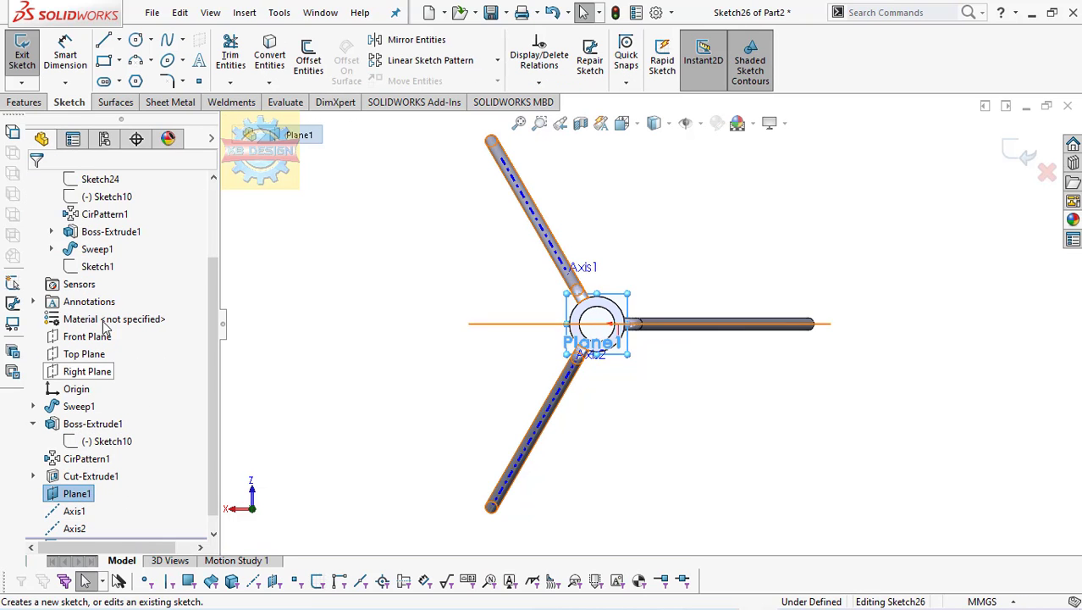
{"action": "left_click", "coordinate": [105, 41]}
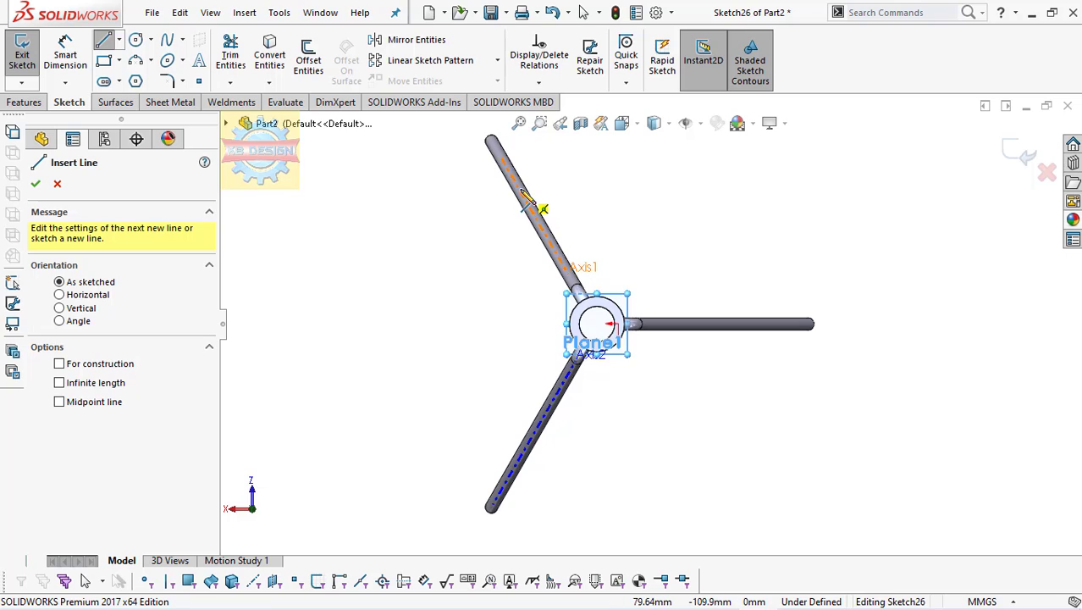
{"action": "left_click", "coordinate": [521, 195]}
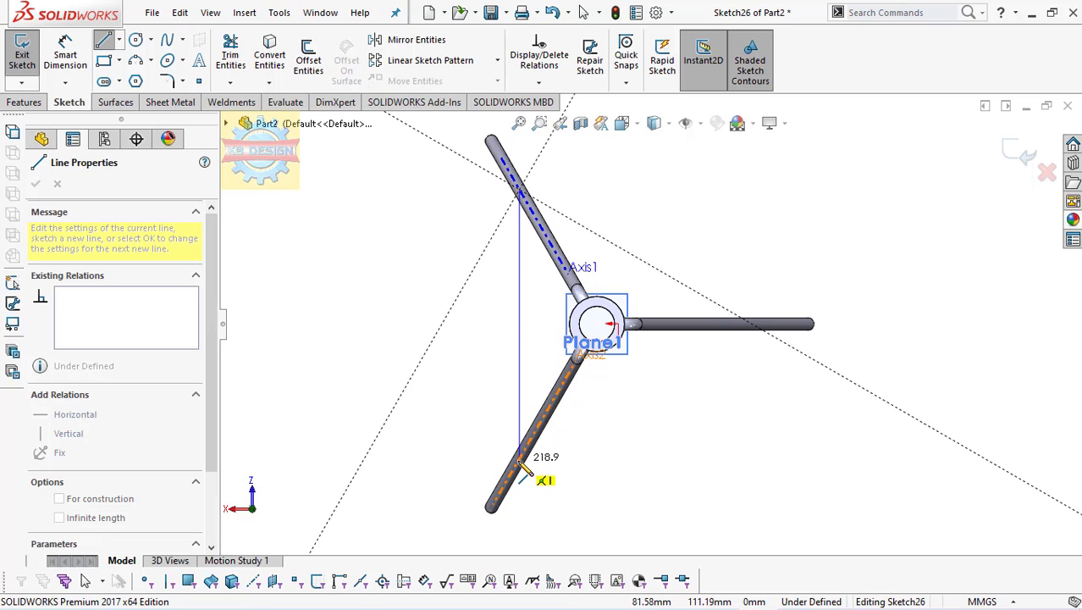
{"action": "left_click", "coordinate": [520, 461]}
{"action": "key", "text": "Escape"}
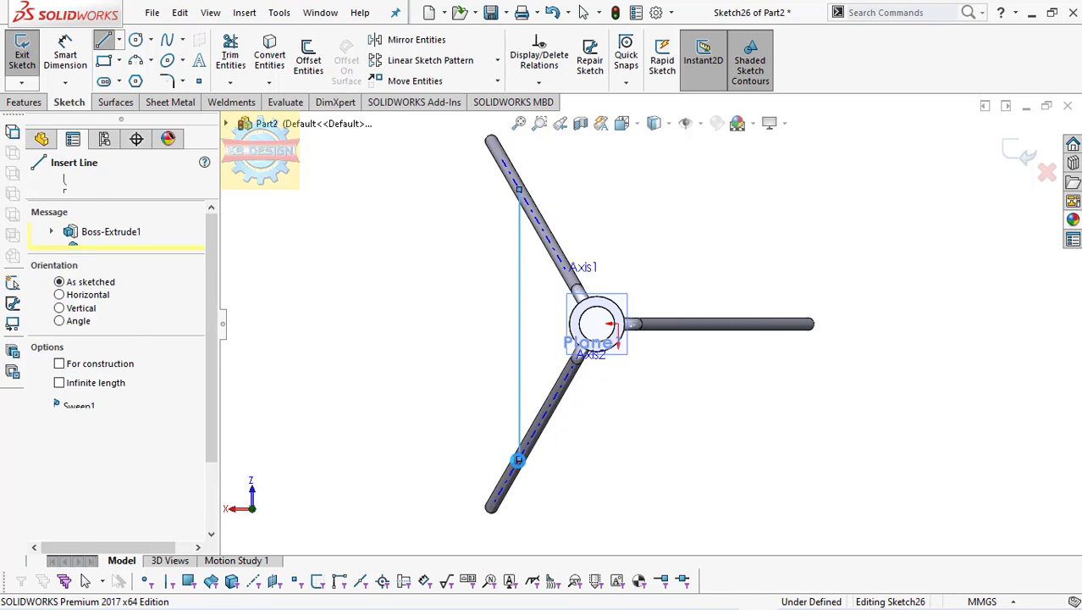
{"action": "key", "text": "Escape"}
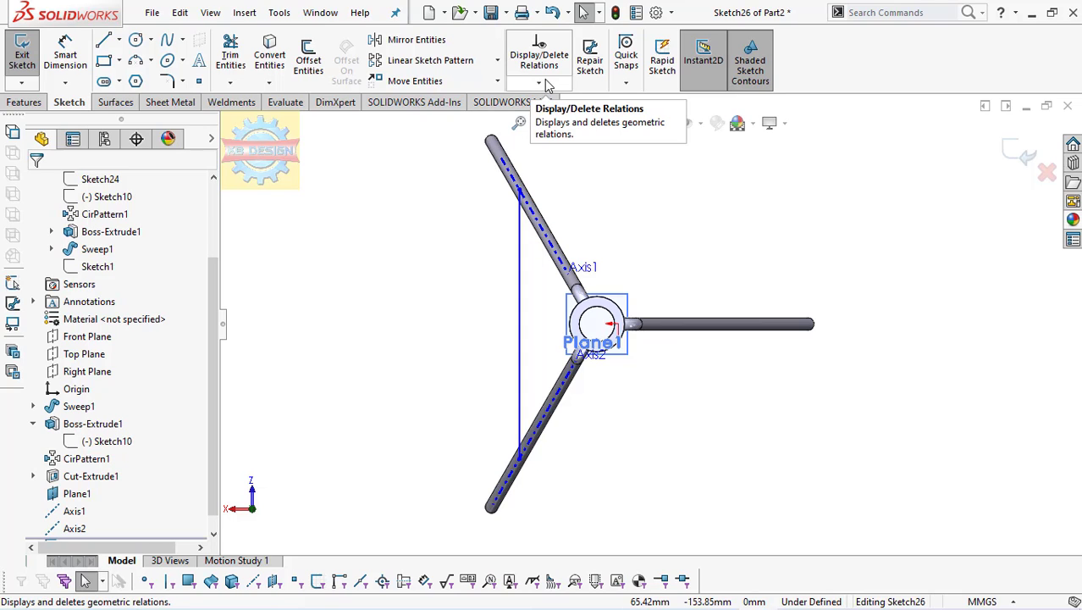
{"action": "left_click", "coordinate": [497, 61]}
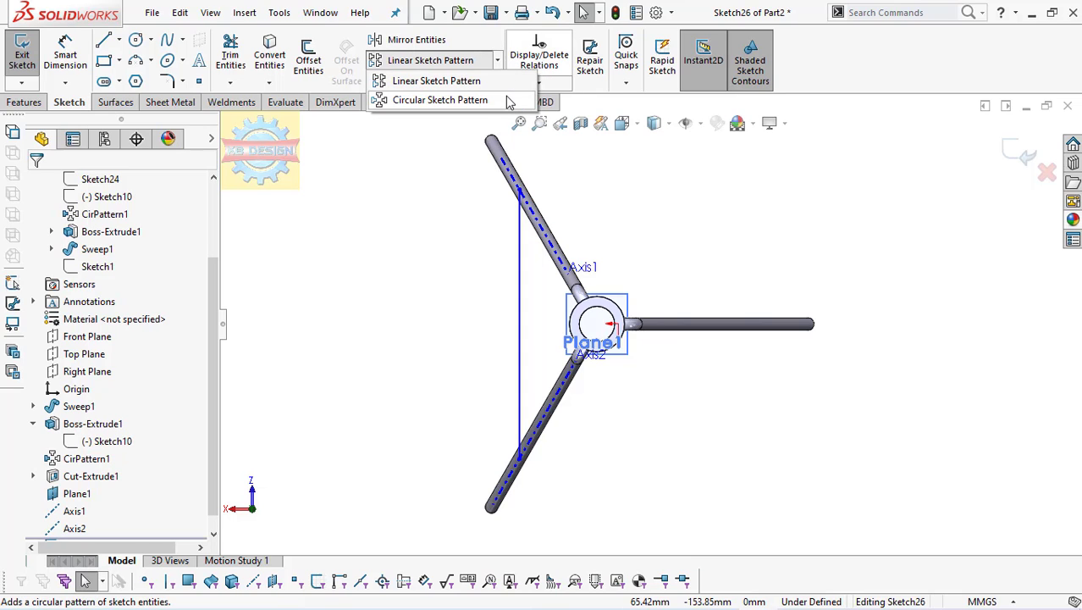
{"action": "left_click", "coordinate": [508, 100]}
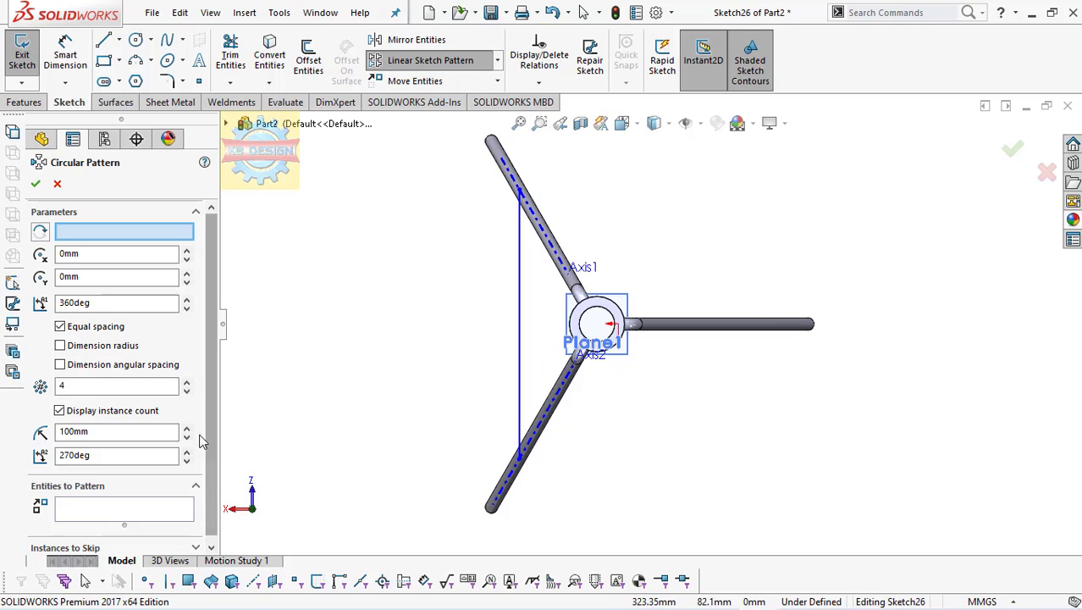
- Abandon the first circular pattern and place a sketch point at the hub centre
{"action": "left_click", "coordinate": [607, 316]}
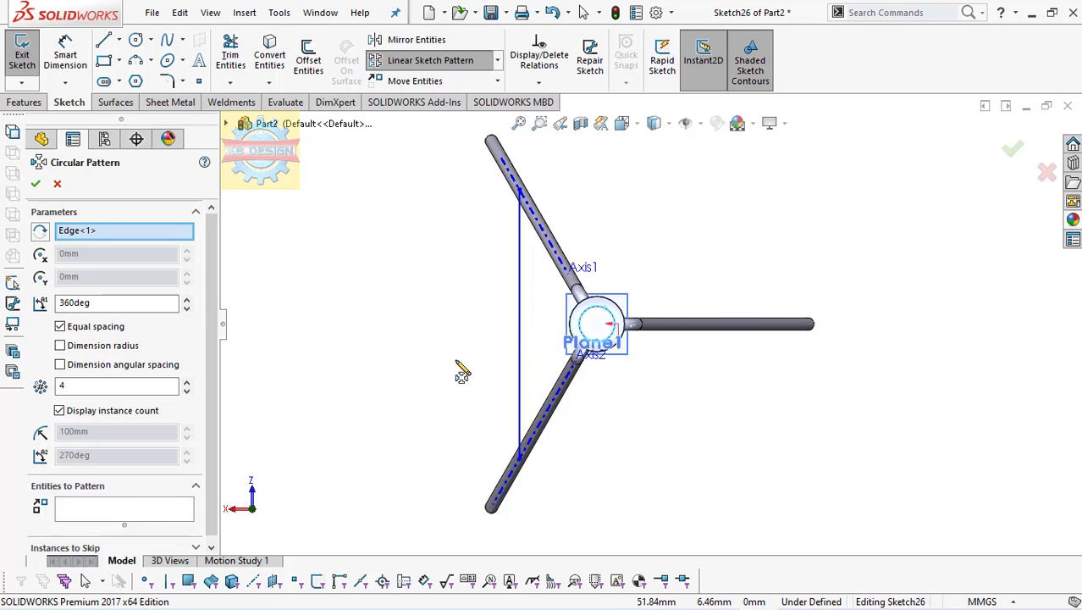
{"action": "left_click", "coordinate": [93, 514]}
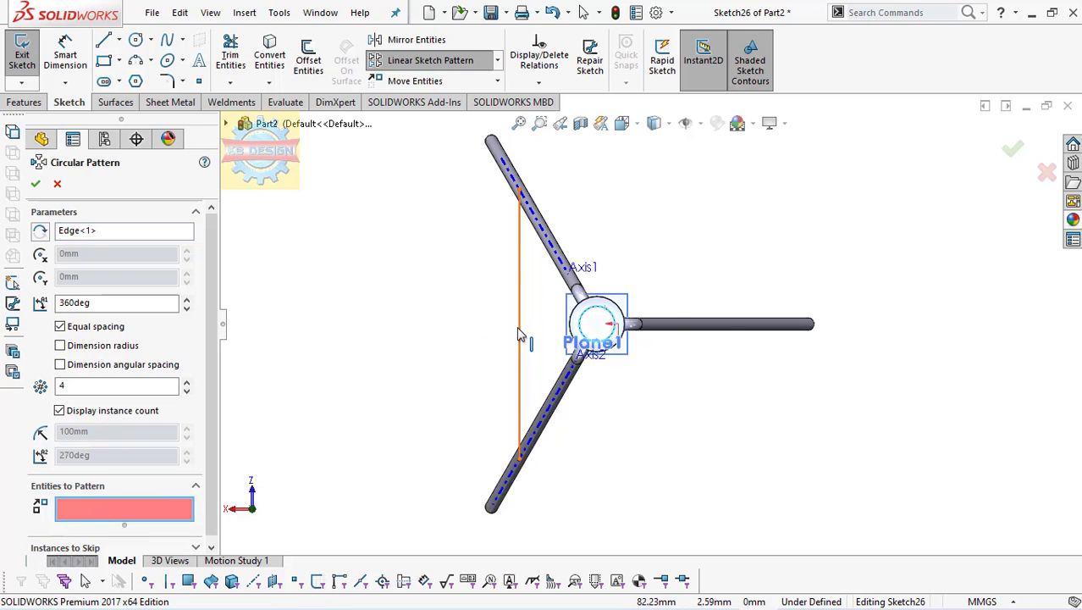
{"action": "left_click", "coordinate": [519, 334]}
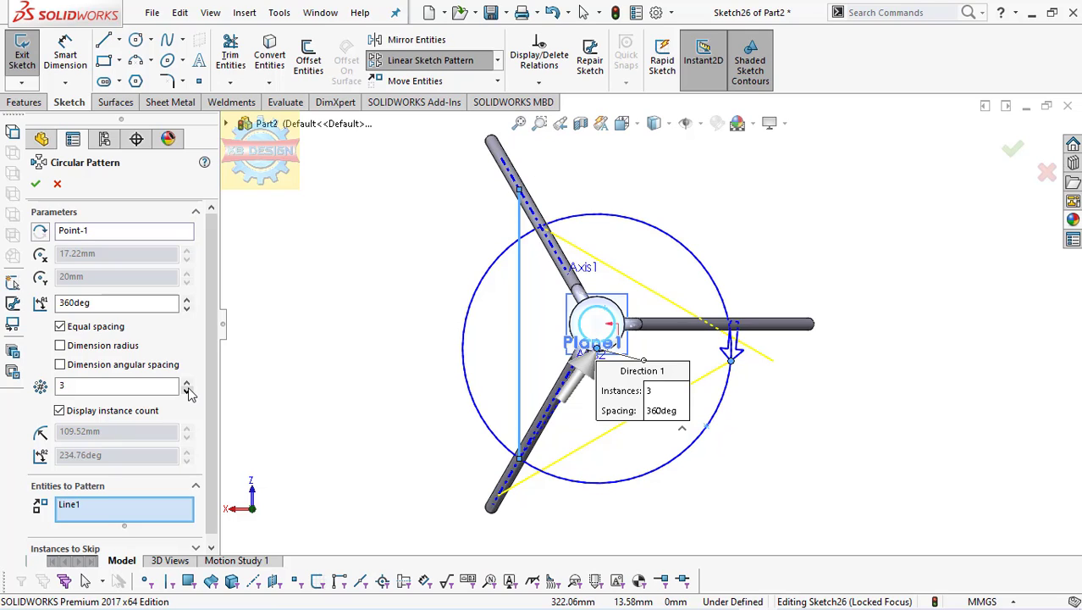
{"action": "left_click", "coordinate": [57, 182]}
{"action": "left_click", "coordinate": [199, 80]}
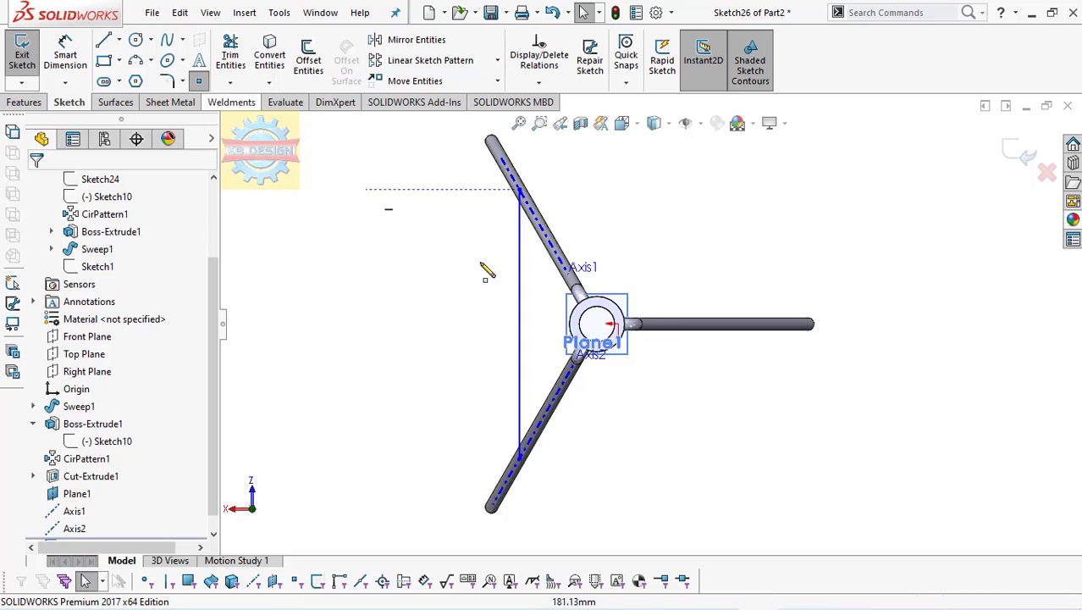
{"action": "left_click", "coordinate": [603, 325]}
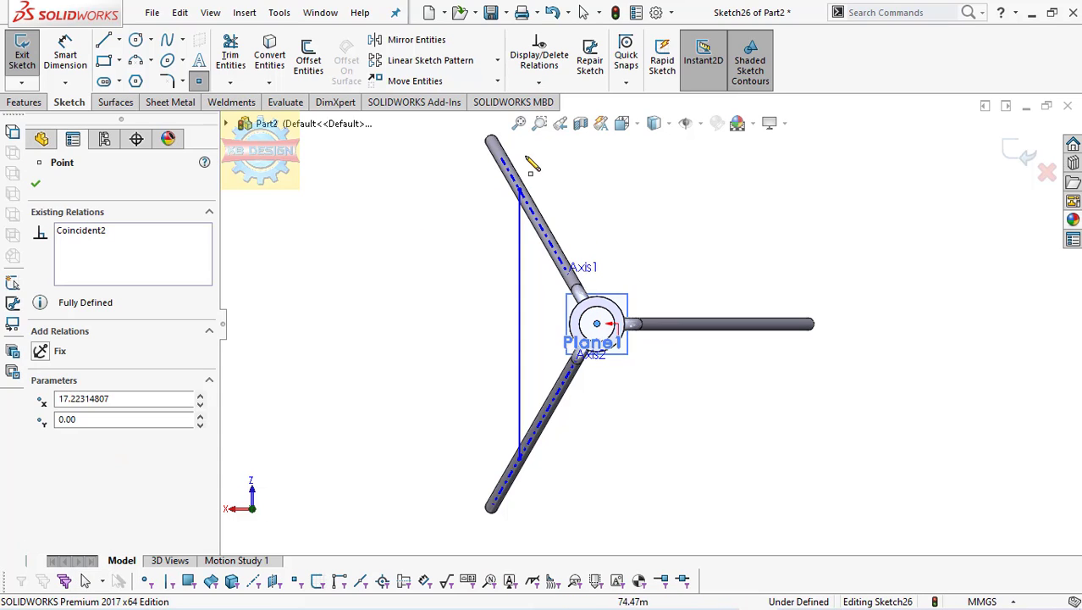
- Try and cancel a linear sketch pattern, then restart the circular pattern
{"action": "left_click", "coordinate": [497, 65]}
{"action": "left_click", "coordinate": [491, 82]}
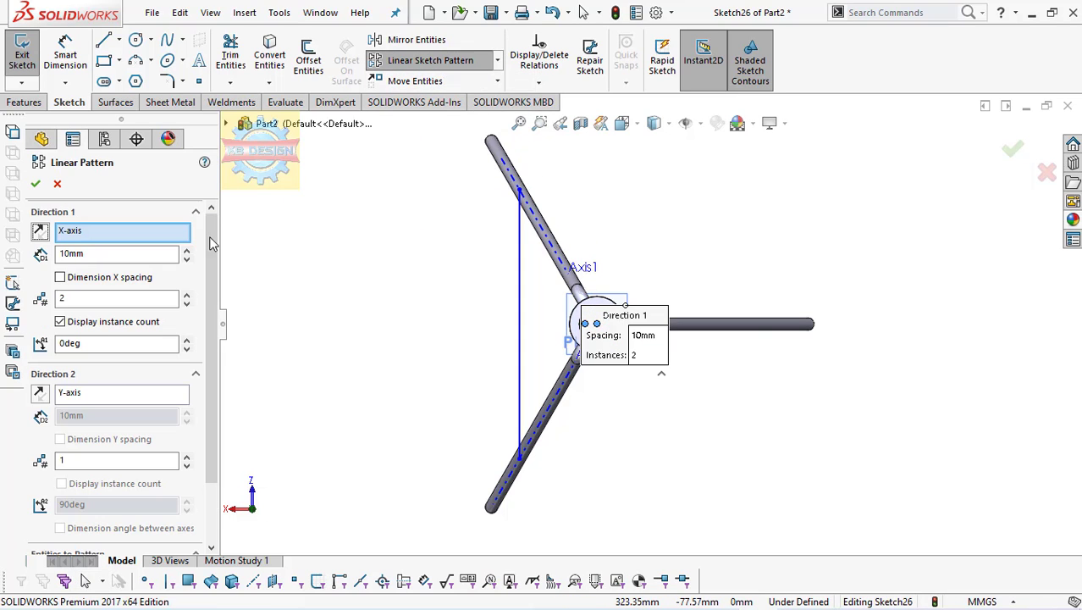
{"action": "right_click", "coordinate": [170, 240]}
{"action": "left_click", "coordinate": [57, 184]}
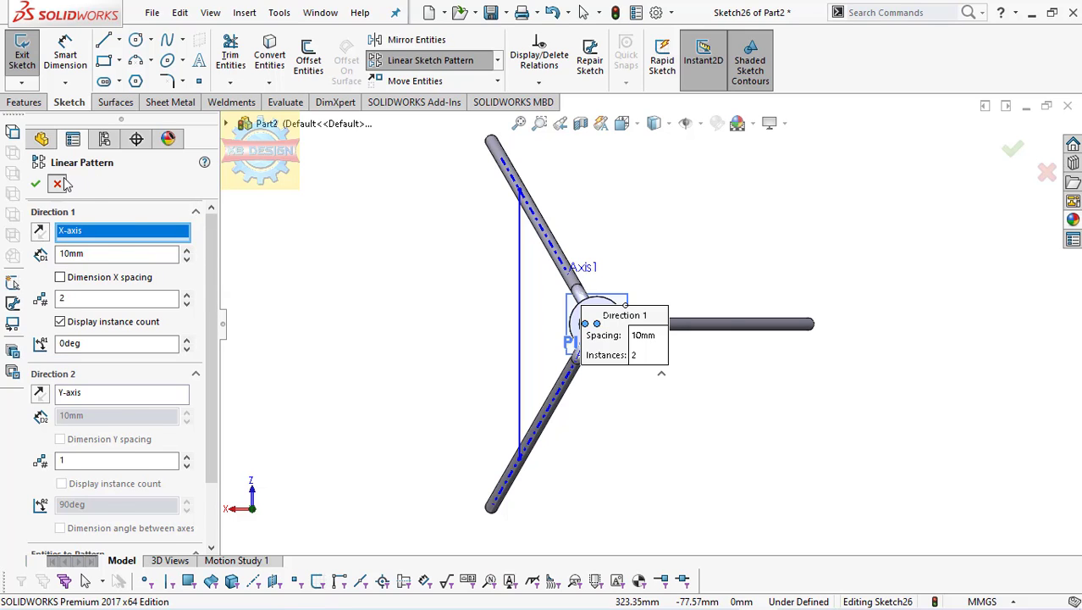
{"action": "left_click", "coordinate": [58, 184]}
{"action": "left_click", "coordinate": [498, 60]}
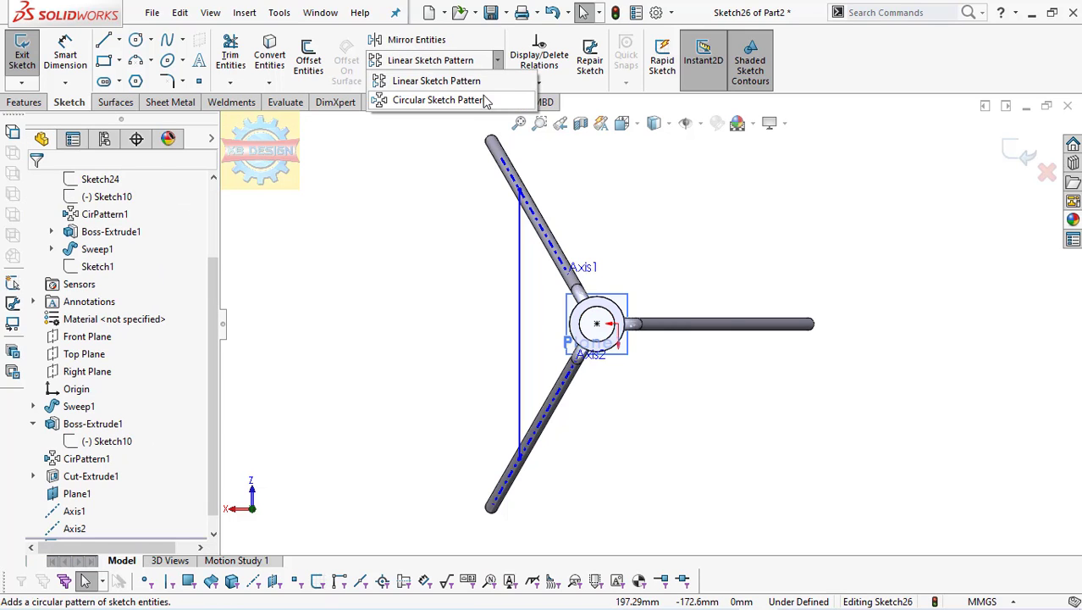
{"action": "left_click", "coordinate": [478, 100]}
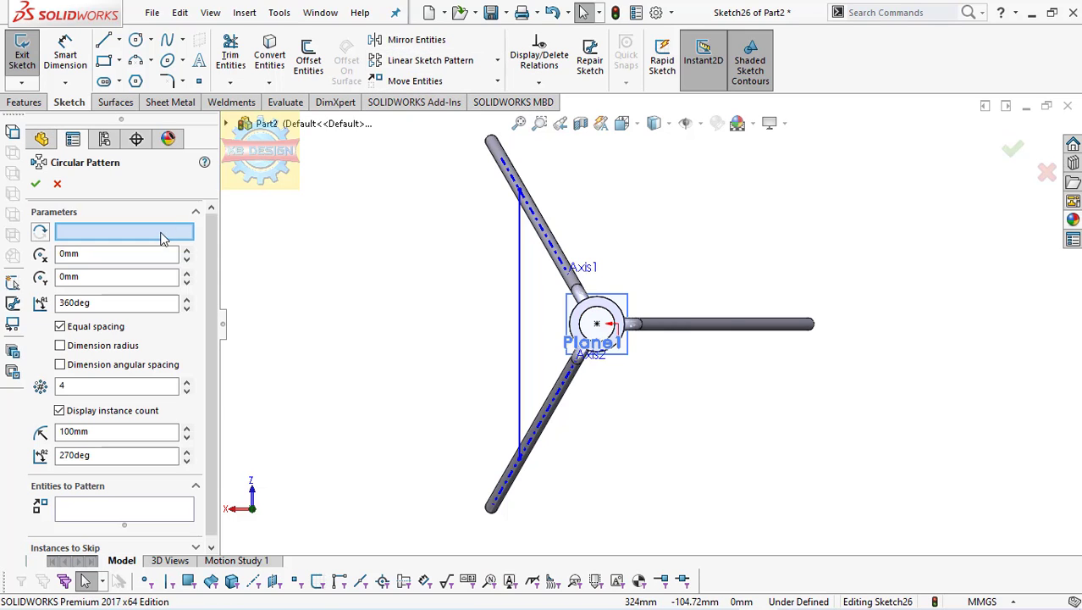
- Pattern the vertical line 3 times over 360° around the hub centre point
{"action": "left_click", "coordinate": [597, 326]}
{"action": "left_click", "coordinate": [100, 513]}
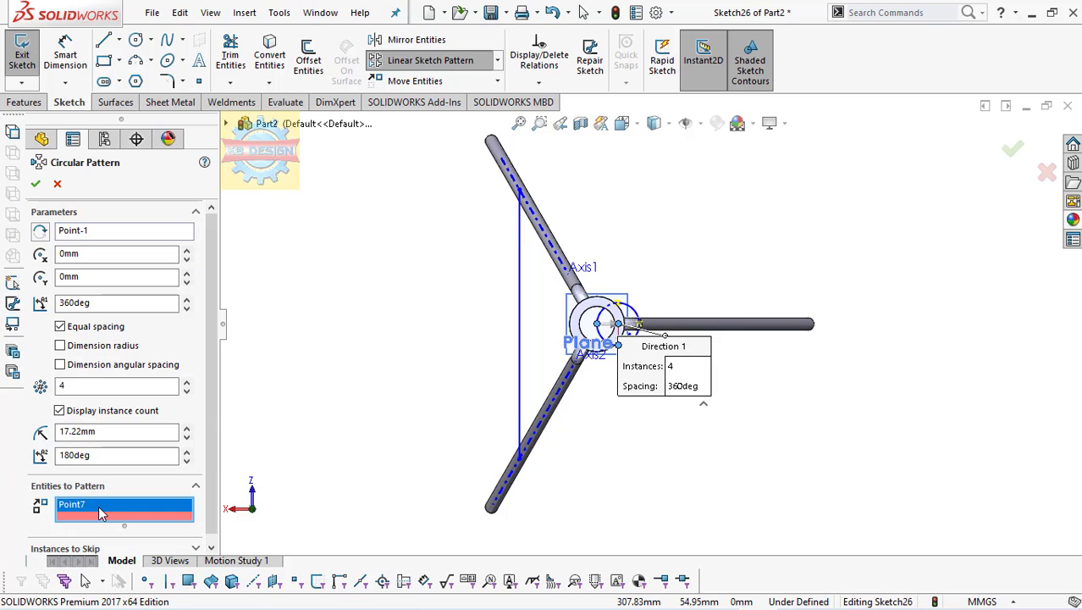
{"action": "right_click", "coordinate": [100, 512]}
{"action": "left_click", "coordinate": [207, 515]}
{"action": "left_click", "coordinate": [521, 290]}
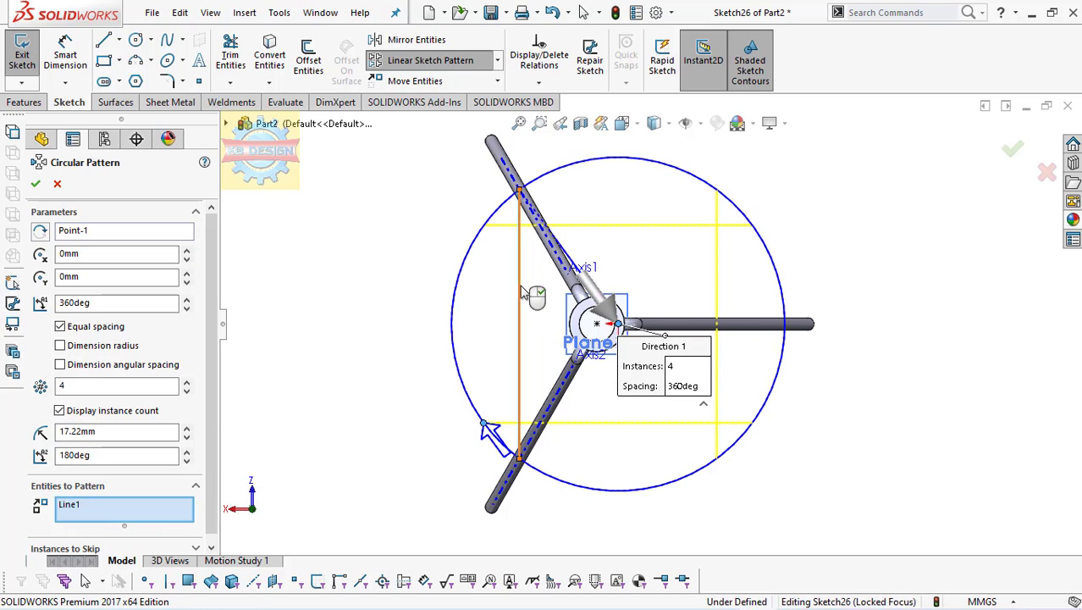
{"action": "left_click", "coordinate": [185, 392]}
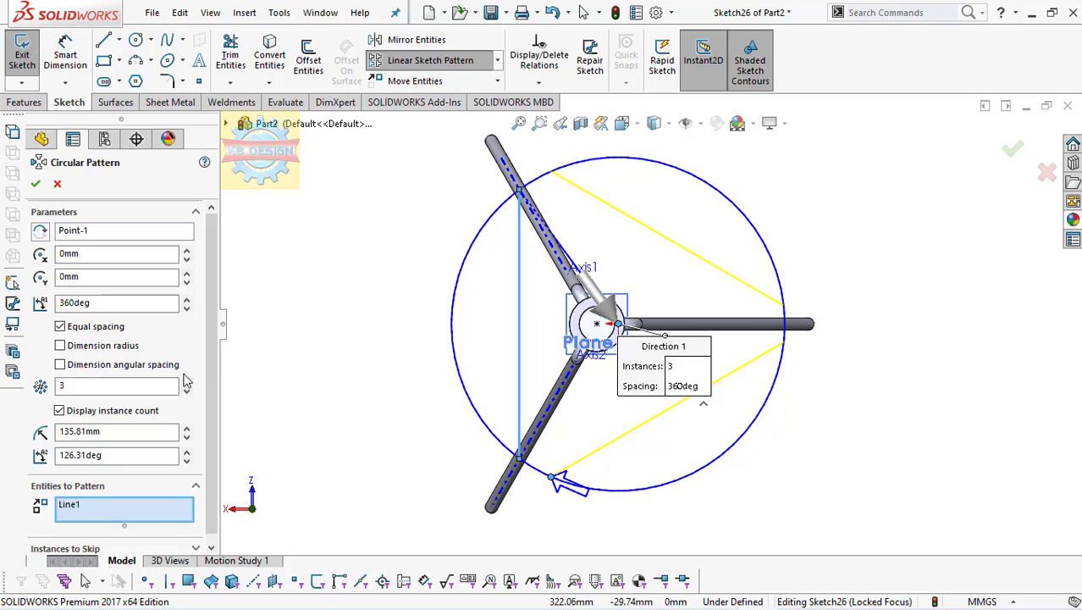
{"action": "left_click", "coordinate": [133, 232]}
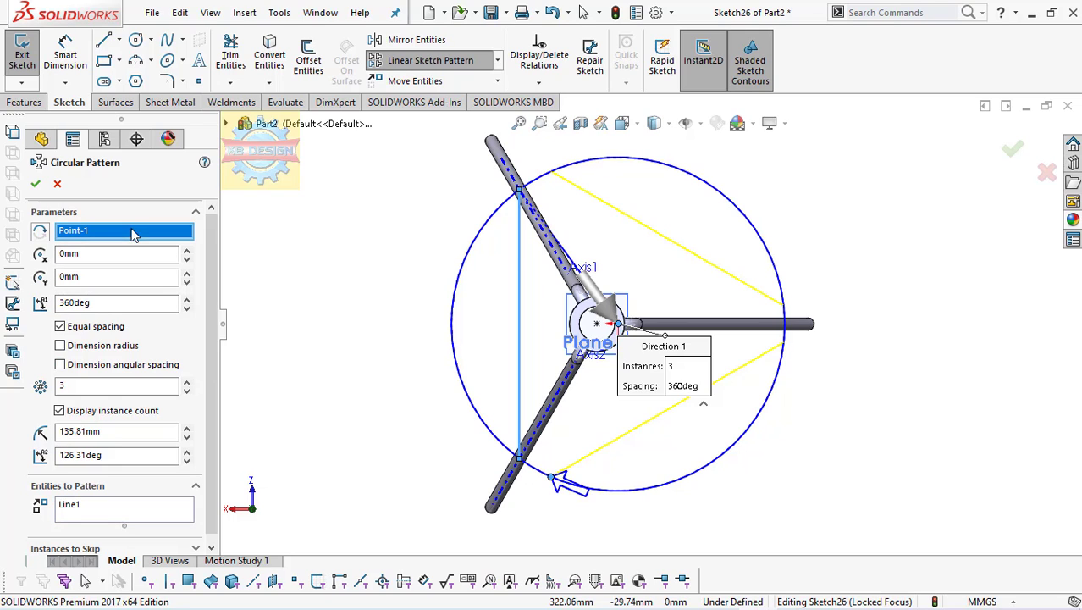
{"action": "right_click", "coordinate": [149, 233]}
{"action": "left_click", "coordinate": [174, 238]}
{"action": "left_click", "coordinate": [598, 324]}
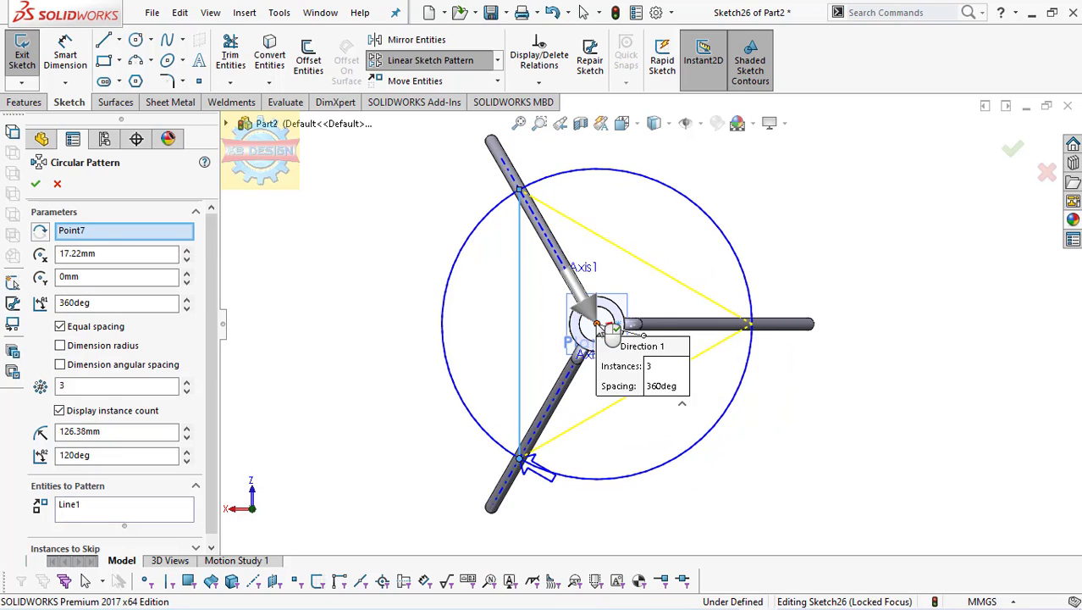
- Accept the circular pattern and orbit to a 3D view of the tripod
{"action": "left_click", "coordinate": [35, 184]}
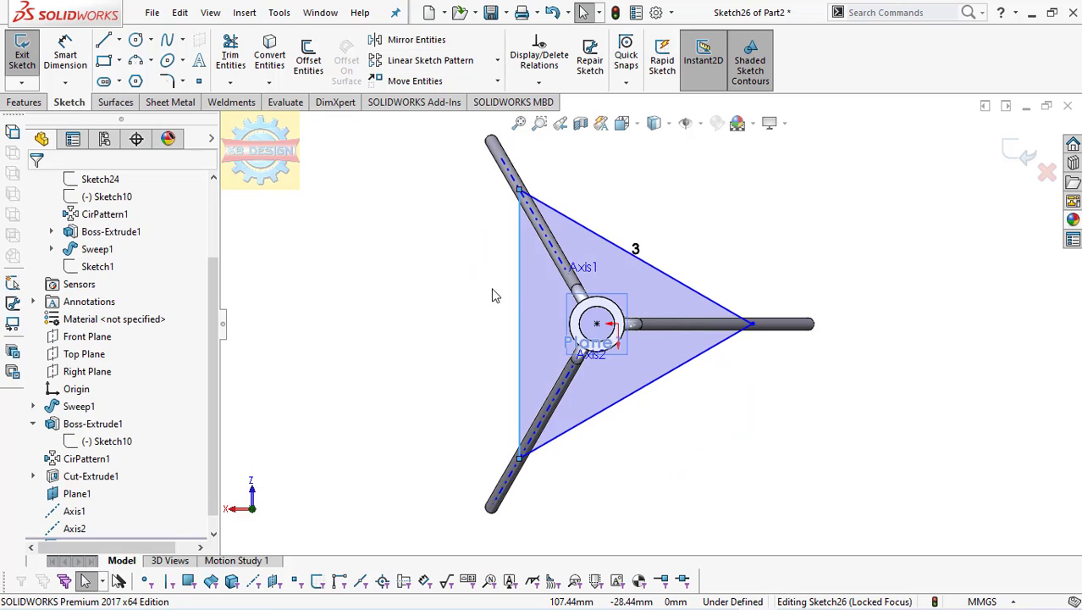
{"action": "scroll", "coordinate": [567, 317], "scroll_direction": "up", "scroll_amount": 3}
{"action": "mouse_move", "coordinate": [568, 317]}
{"action": "middle_mouse_down"}
{"action": "mouse_move", "coordinate": [579, 175]}
{"action": "mouse_move", "coordinate": [630, 291]}
{"action": "mouse_move", "coordinate": [628, 268]}
{"action": "middle_mouse_up"}
{"action": "scroll", "coordinate": [629, 290], "scroll_direction": "down", "scroll_amount": 3}
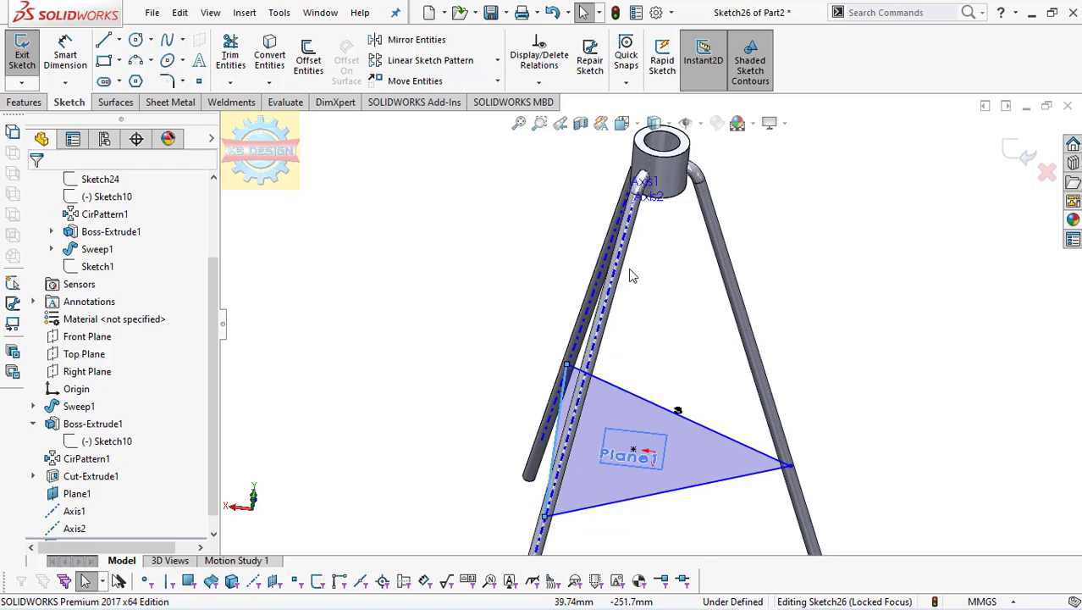
- Sweep a 10 mm circular profile along the Sketch26 triangle to form brace tubes
{"action": "left_click", "coordinate": [38, 103]}
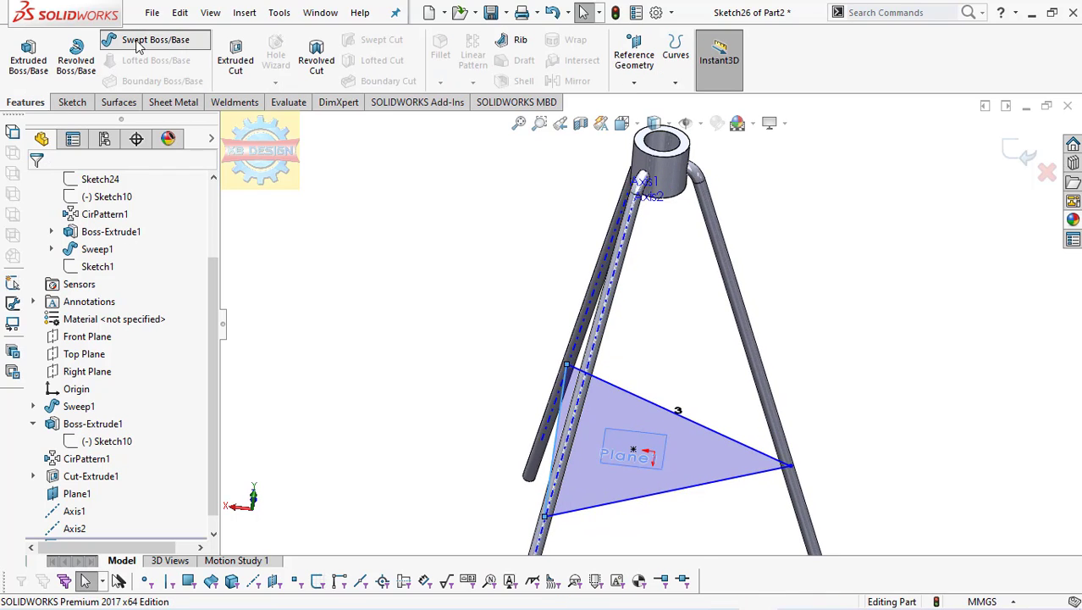
{"action": "left_click", "coordinate": [140, 40]}
{"action": "left_click", "coordinate": [60, 243]}
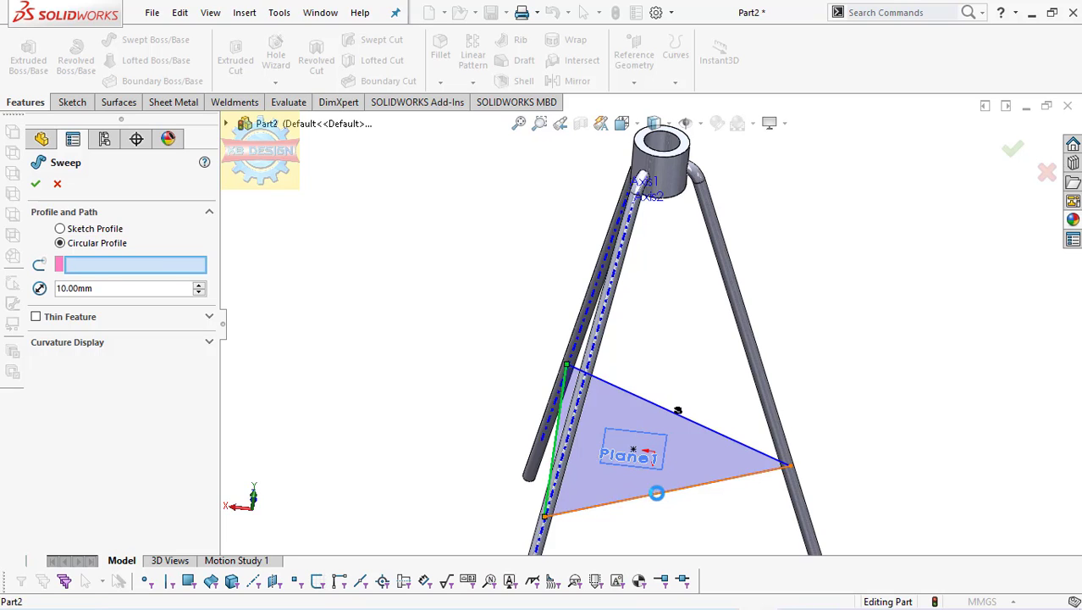
{"action": "left_click", "coordinate": [657, 493]}
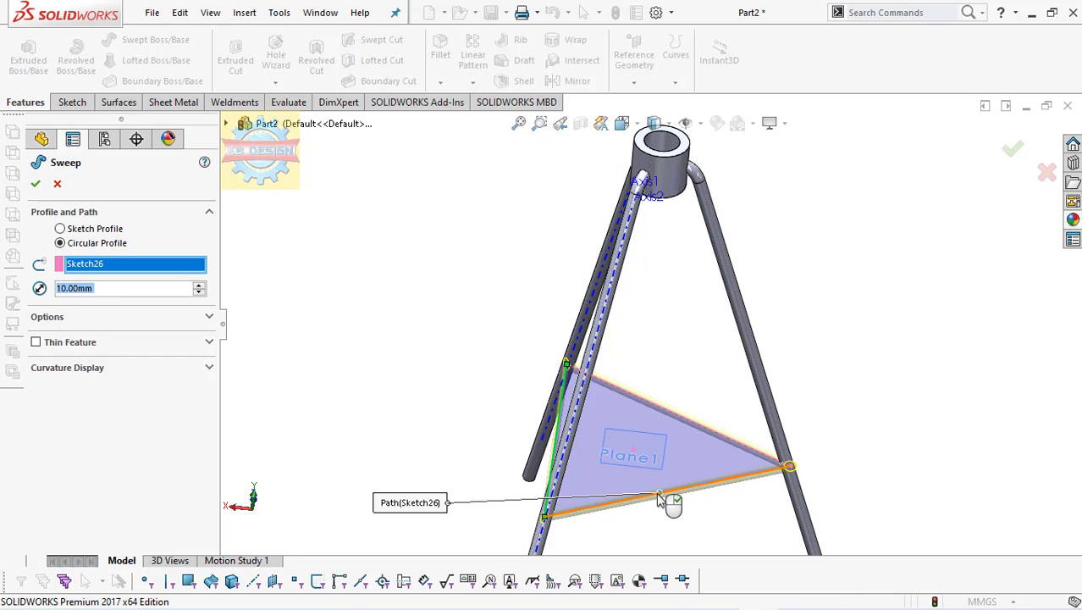
{"action": "left_click", "coordinate": [36, 184]}
{"action": "mouse_move", "coordinate": [510, 347]}
{"action": "middle_mouse_down"}
{"action": "mouse_move", "coordinate": [493, 234]}
{"action": "mouse_move", "coordinate": [491, 368]}
{"action": "middle_mouse_up"}
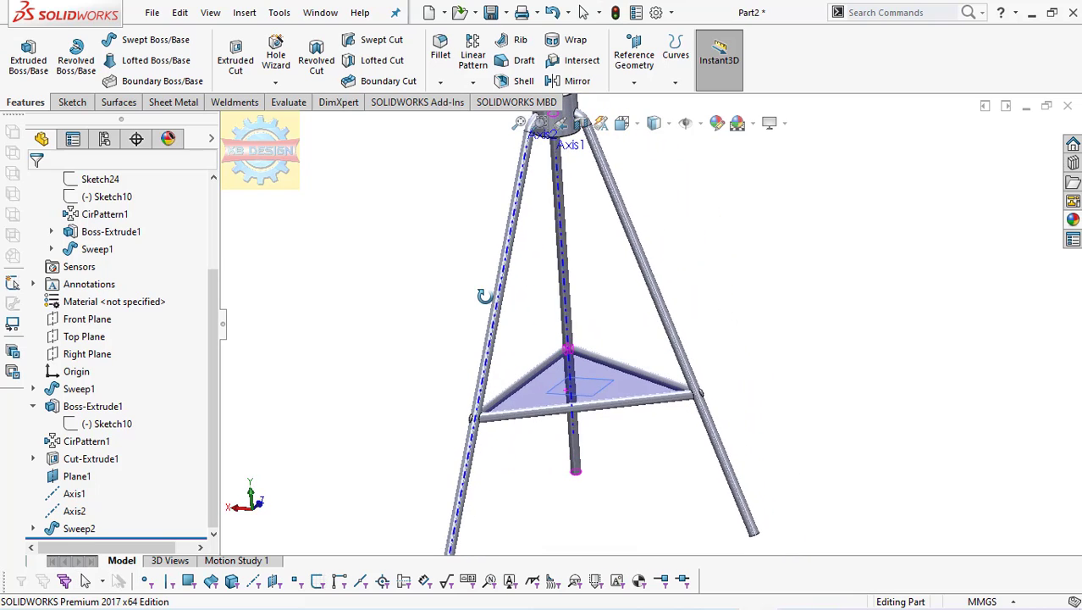
- Hide Axis1, Axis2 and Plane1
{"action": "left_click", "coordinate": [571, 313]}
{"action": "left_click", "coordinate": [637, 270]}
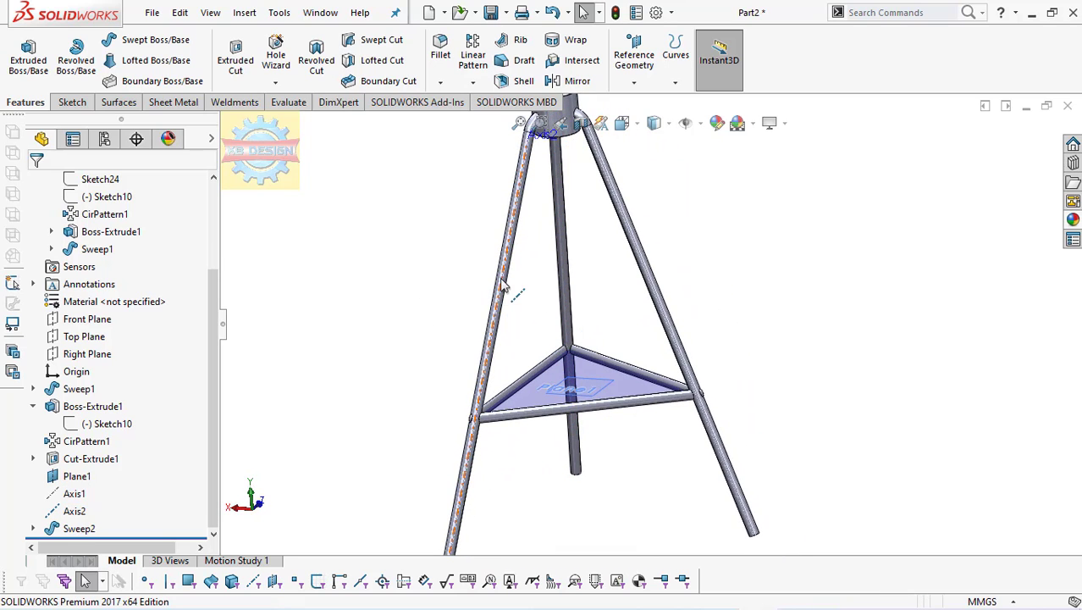
{"action": "left_click", "coordinate": [502, 285]}
{"action": "left_click", "coordinate": [594, 233]}
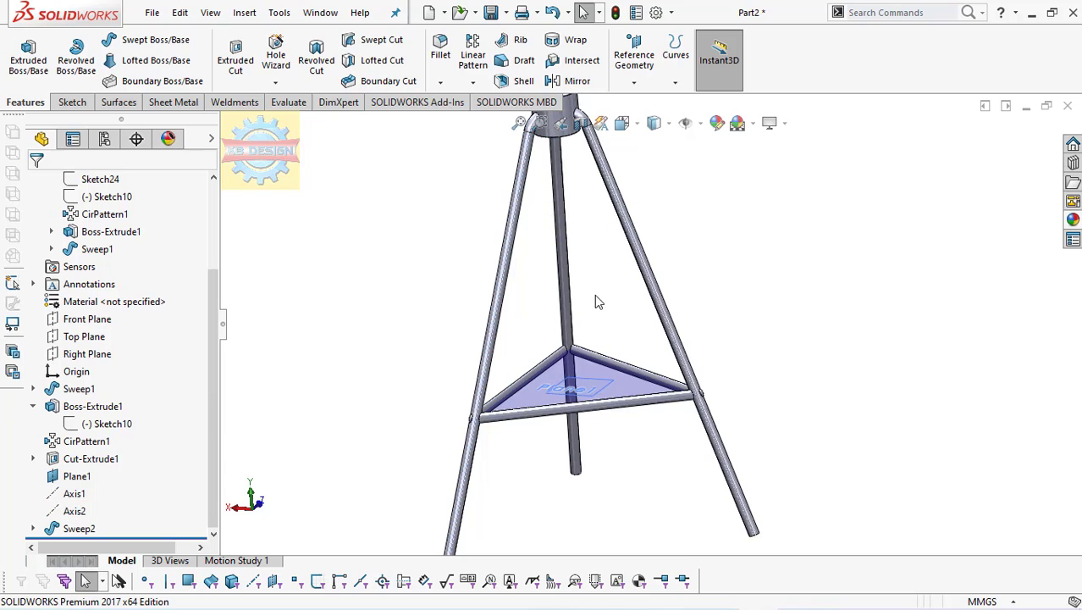
{"action": "left_click", "coordinate": [598, 388]}
{"action": "left_click", "coordinate": [696, 333]}
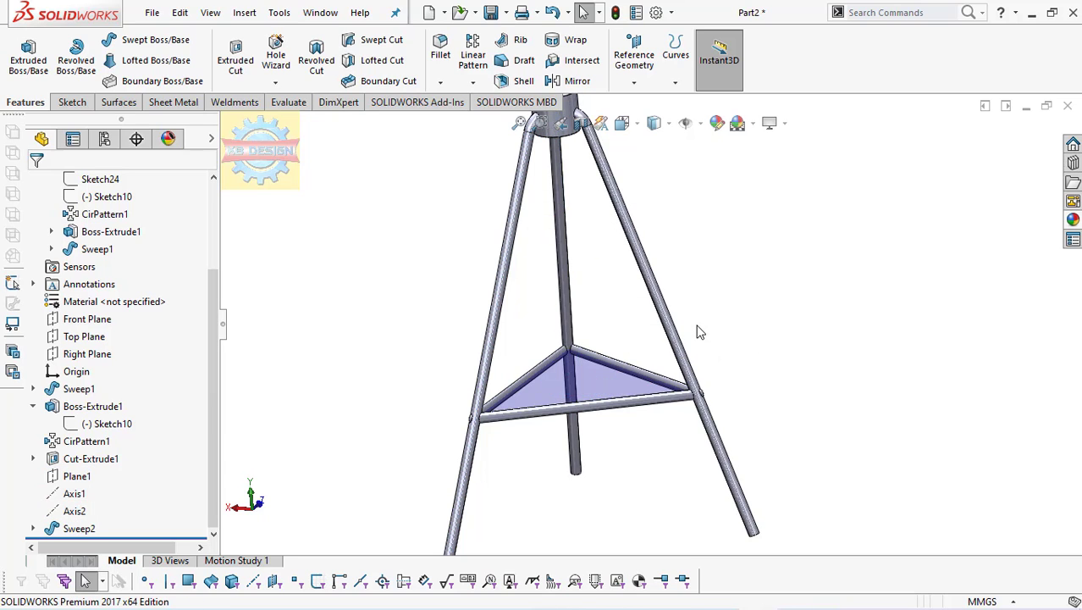
- Zoom and orbit to inspect the whole tripod from several angles
{"action": "scroll", "coordinate": [696, 333], "scroll_direction": "up", "scroll_amount": 3}
{"action": "middle_click_drag", "start_coordinate": [696, 332], "coordinate": [727, 383]}
{"action": "scroll", "coordinate": [667, 381], "scroll_direction": "down", "scroll_amount": 1}
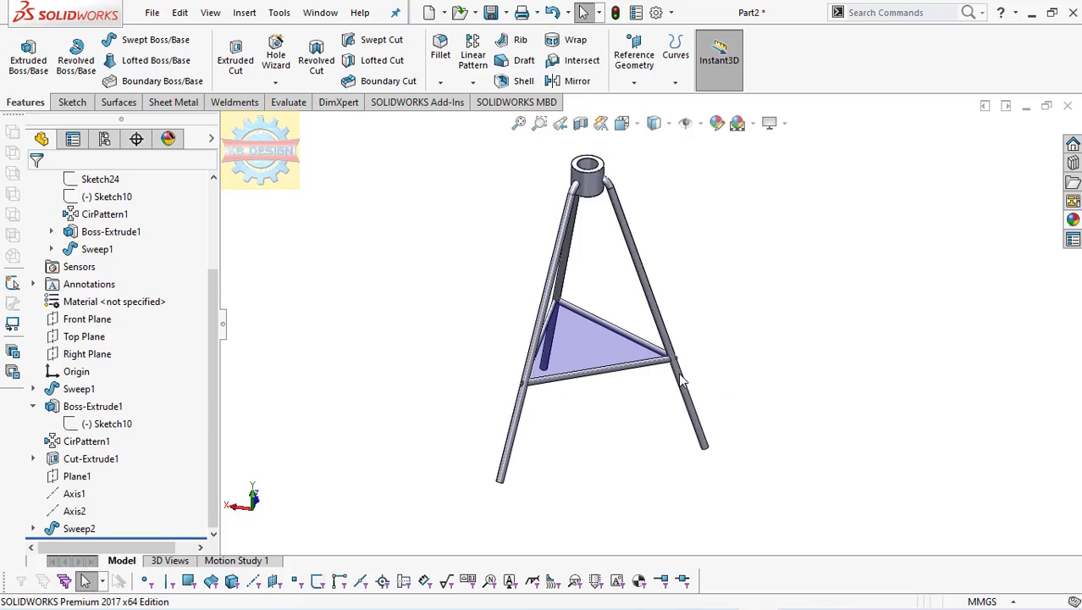
{"action": "scroll", "coordinate": [597, 381], "scroll_direction": "down", "scroll_amount": 3}
{"action": "mouse_move", "coordinate": [592, 375]}
{"action": "middle_mouse_down"}
{"action": "mouse_move", "coordinate": [579, 299]}
{"action": "mouse_move", "coordinate": [571, 325]}
{"action": "mouse_move", "coordinate": [591, 376]}
{"action": "middle_mouse_up"}
{"action": "scroll", "coordinate": [570, 325], "scroll_direction": "up", "scroll_amount": 2}
{"action": "scroll", "coordinate": [572, 328], "scroll_direction": "up", "scroll_amount": 2}
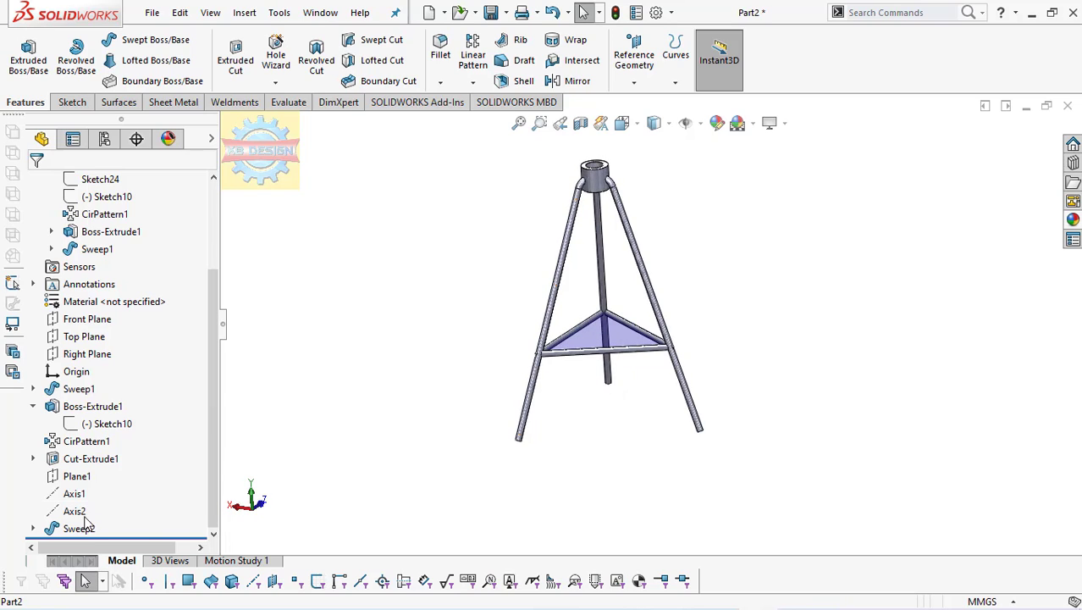
- Open Sketch26 under Sweep2, exit it, and switch to a top-down view
{"action": "left_click", "coordinate": [34, 529]}
{"action": "left_click", "coordinate": [106, 527]}
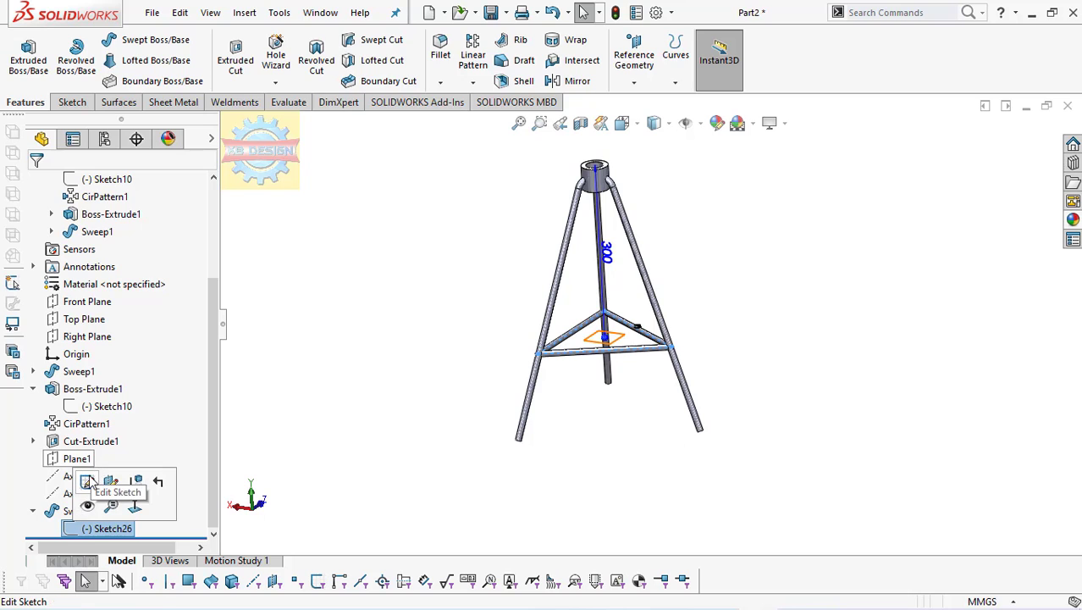
{"action": "left_click", "coordinate": [123, 480]}
{"action": "key", "text": "ctrl+b"}
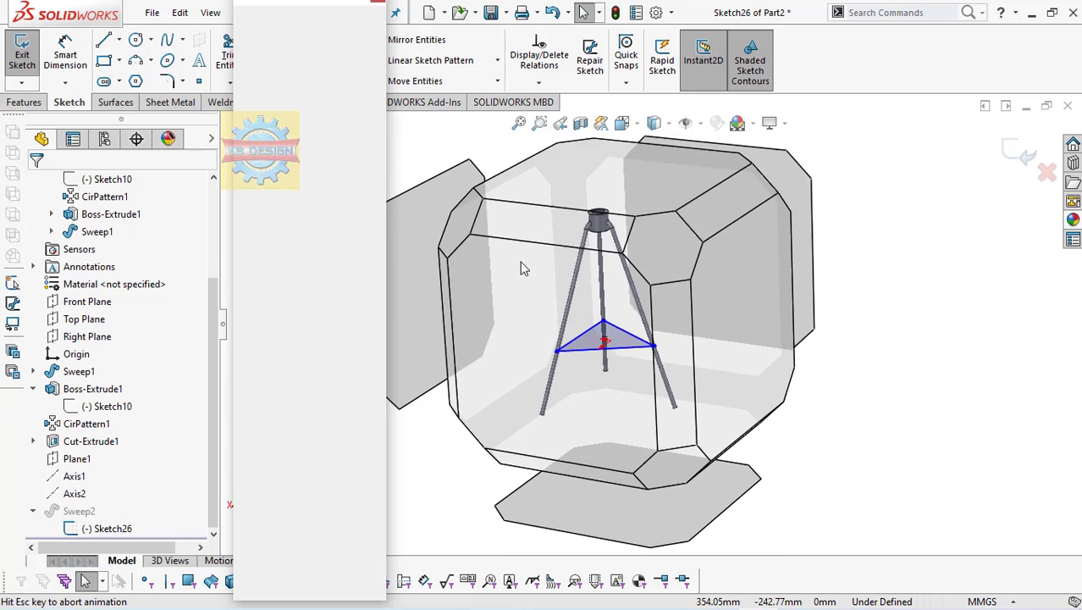
{"action": "key", "text": "ctrl+8"}
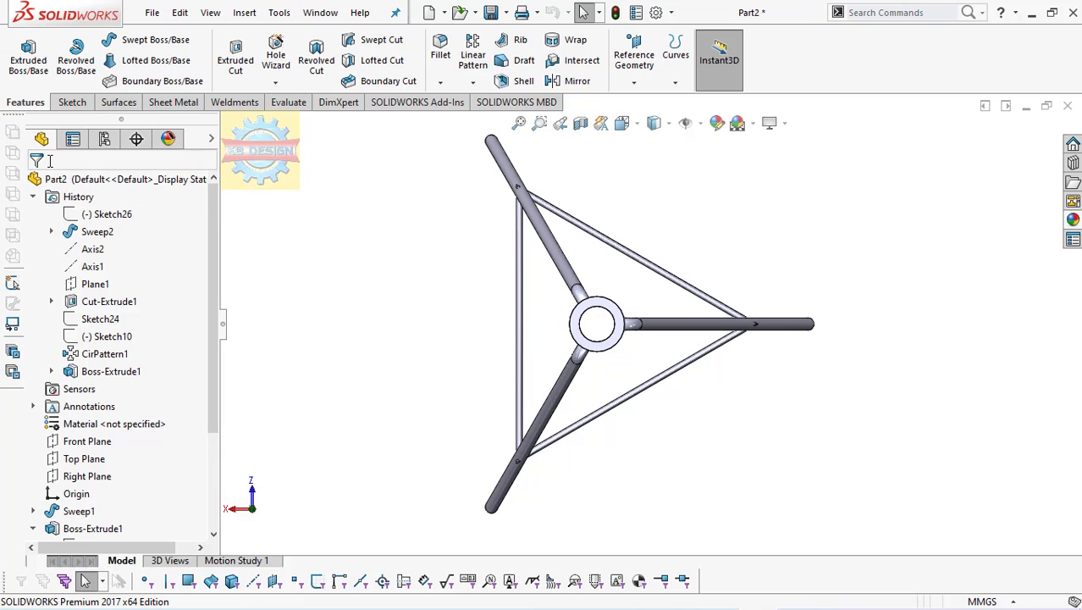
{"action": "scroll", "coordinate": [114, 347], "scroll_direction": "down", "scroll_amount": 3}
- Drag Sketch26's top-left corner onto the upper-left leg and rebuild the braces
{"action": "left_click", "coordinate": [106, 528]}
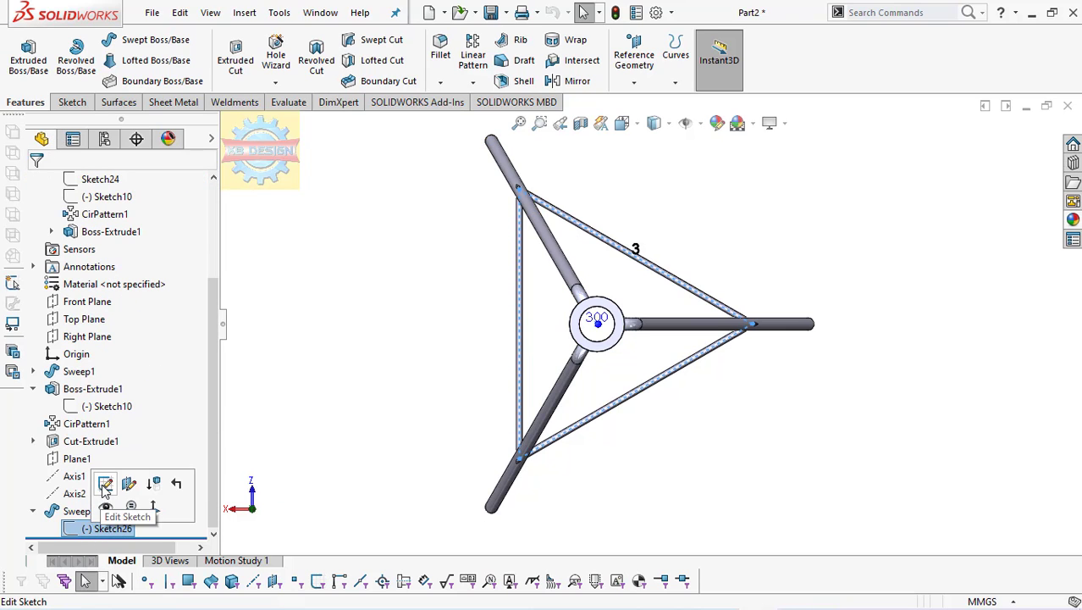
{"action": "left_click", "coordinate": [131, 481]}
{"action": "left_click", "coordinate": [522, 192]}
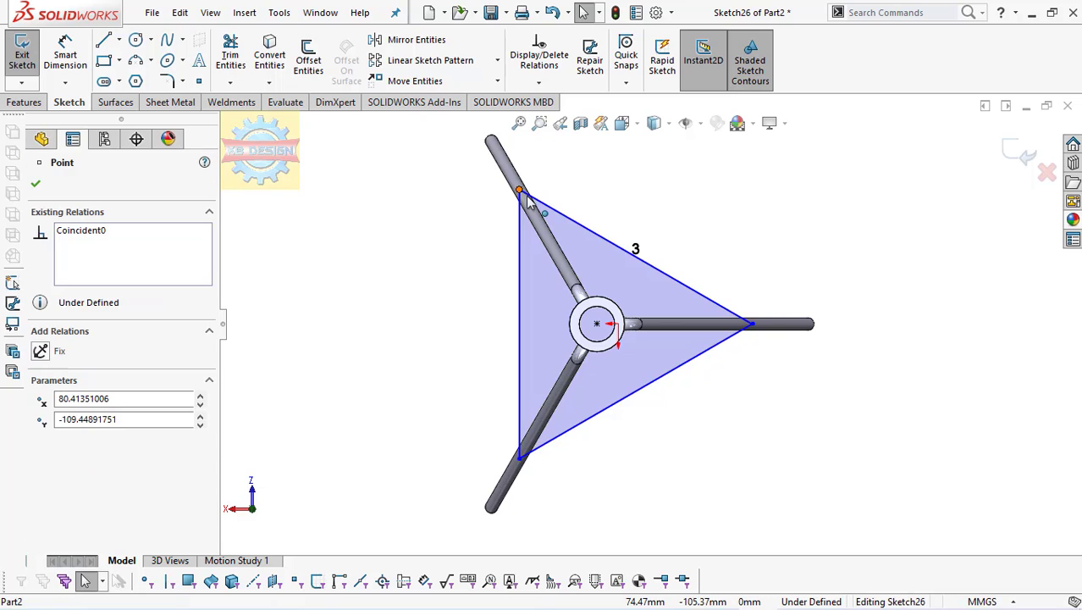
{"action": "left_click_drag", "start_coordinate": [530, 206], "coordinate": [527, 201]}
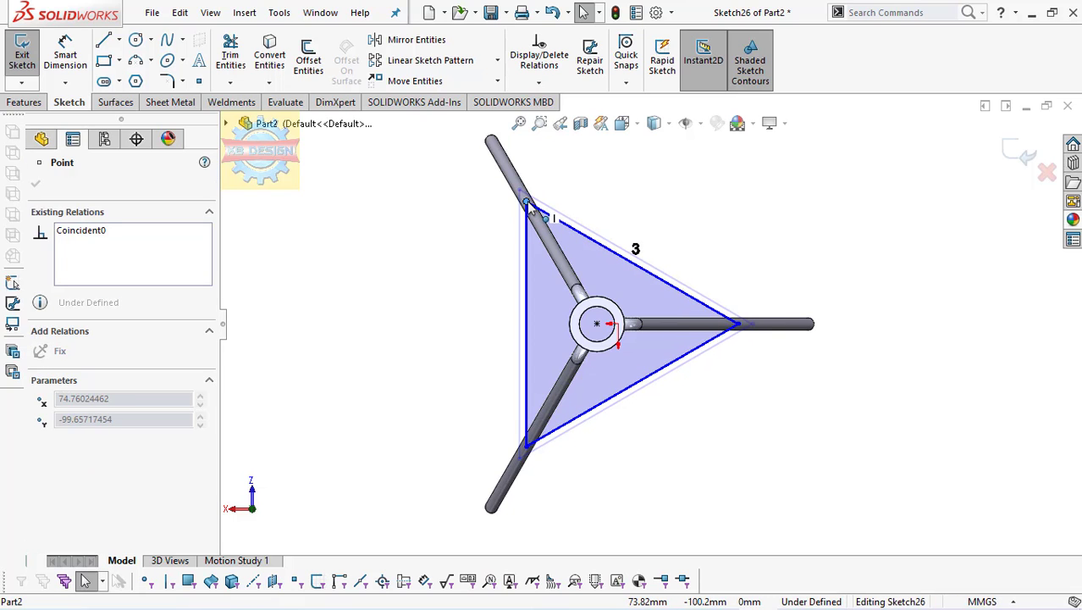
{"action": "left_click", "coordinate": [22, 55]}
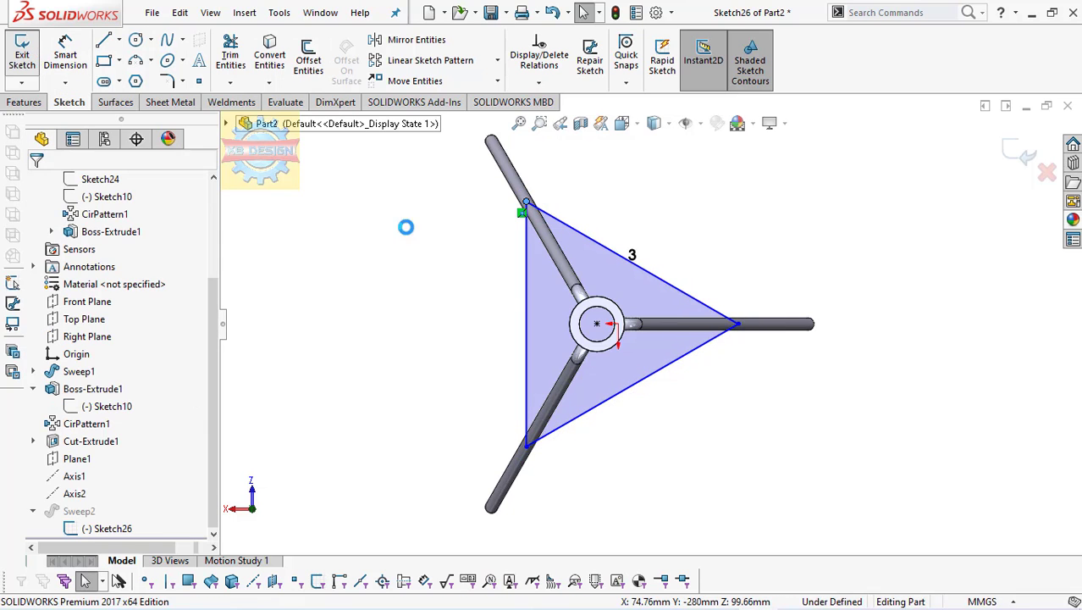
{"action": "middle_click_drag", "start_coordinate": [527, 297], "coordinate": [520, 187]}
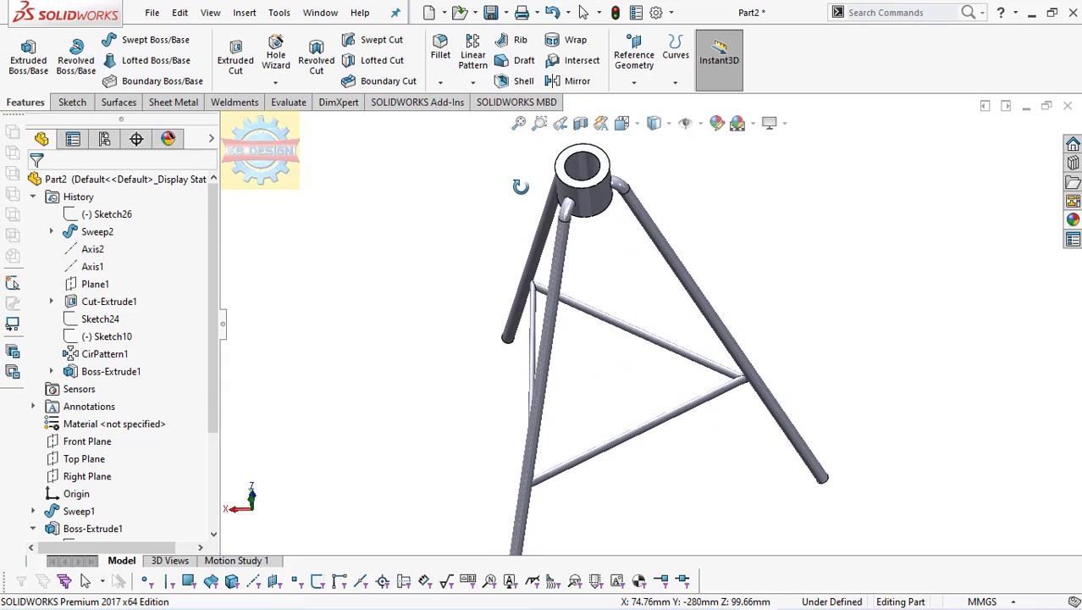
- Turn the tripod to a more frontal view of the hub
{"action": "key", "text": "Escape"}
{"action": "scroll", "coordinate": [594, 268], "scroll_direction": "up", "scroll_amount": 2}
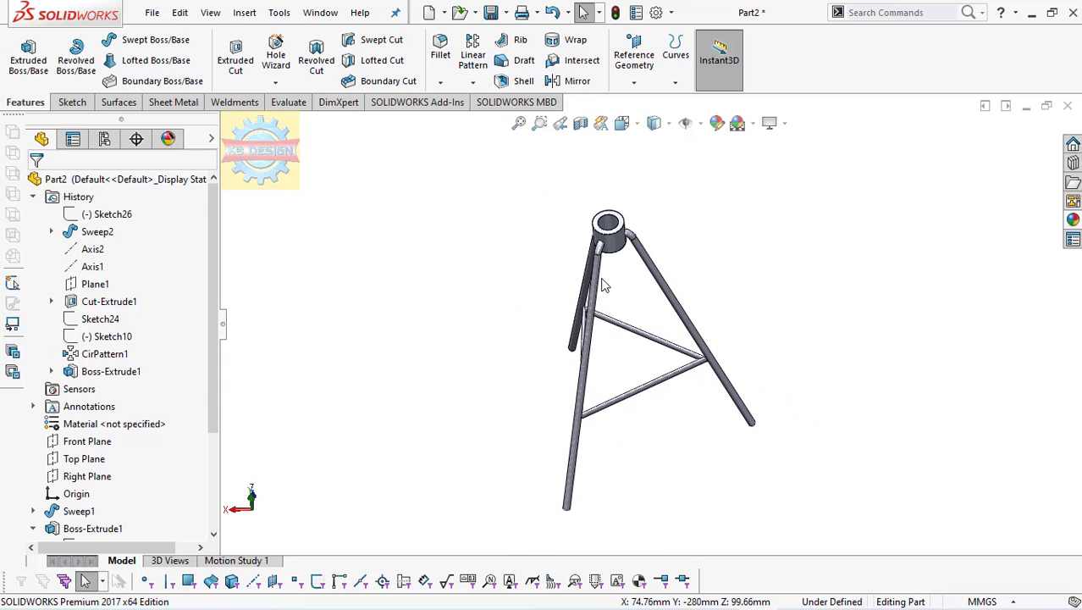
{"action": "middle_click_drag", "start_coordinate": [603, 286], "coordinate": [694, 296]}
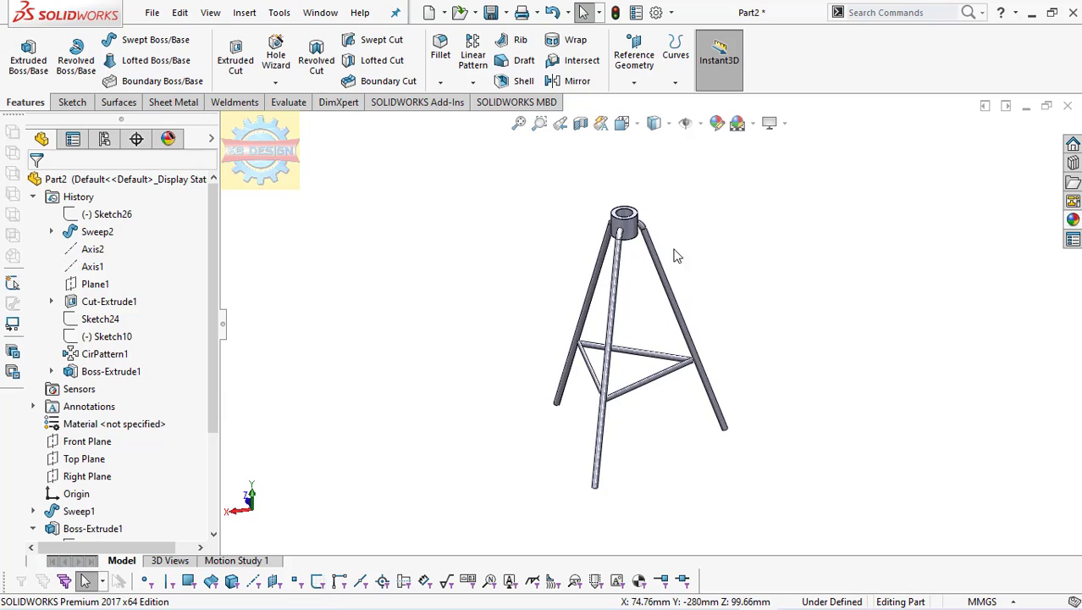
{"action": "scroll", "coordinate": [641, 233], "scroll_direction": "down", "scroll_amount": 3}
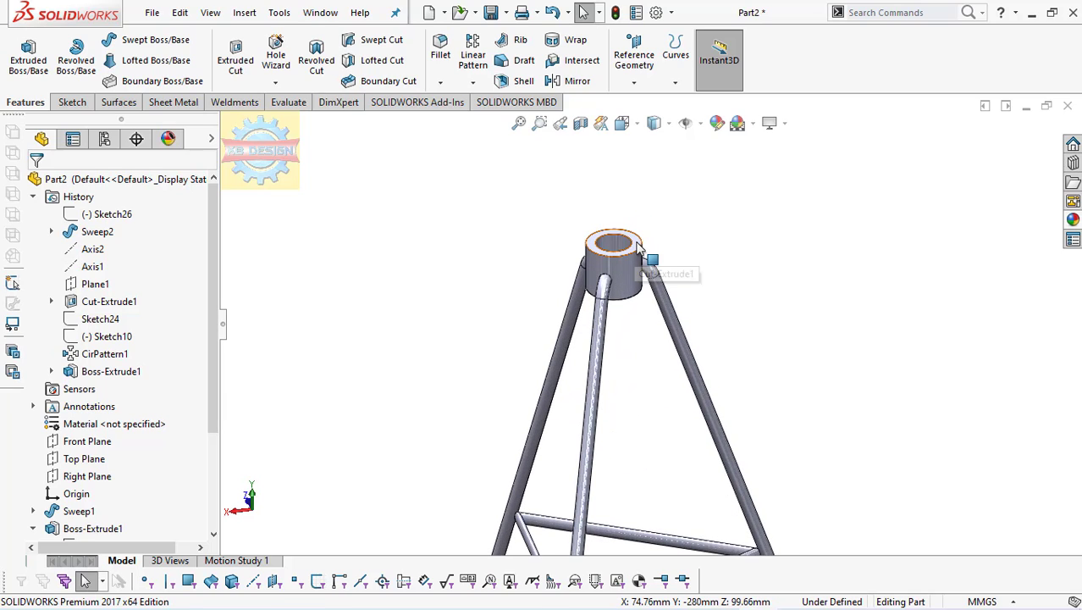
{"action": "left_click", "coordinate": [635, 242]}
{"action": "left_click", "coordinate": [485, 200]}
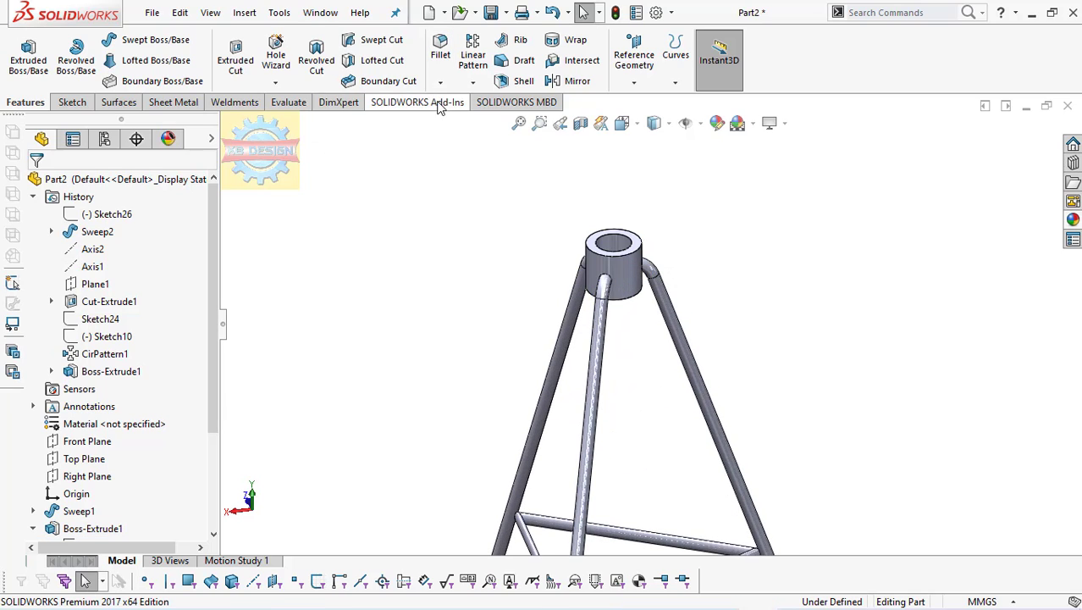
- Chamfer the hub's top and lower edges 2 mm at 45°
{"action": "left_click", "coordinate": [440, 82]}
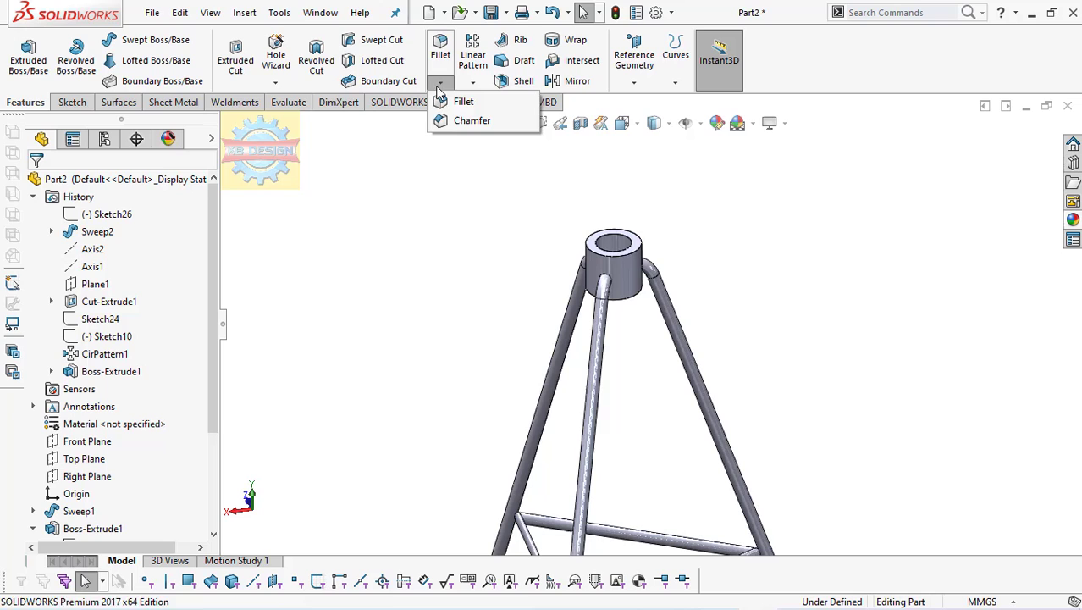
{"action": "left_click", "coordinate": [640, 257]}
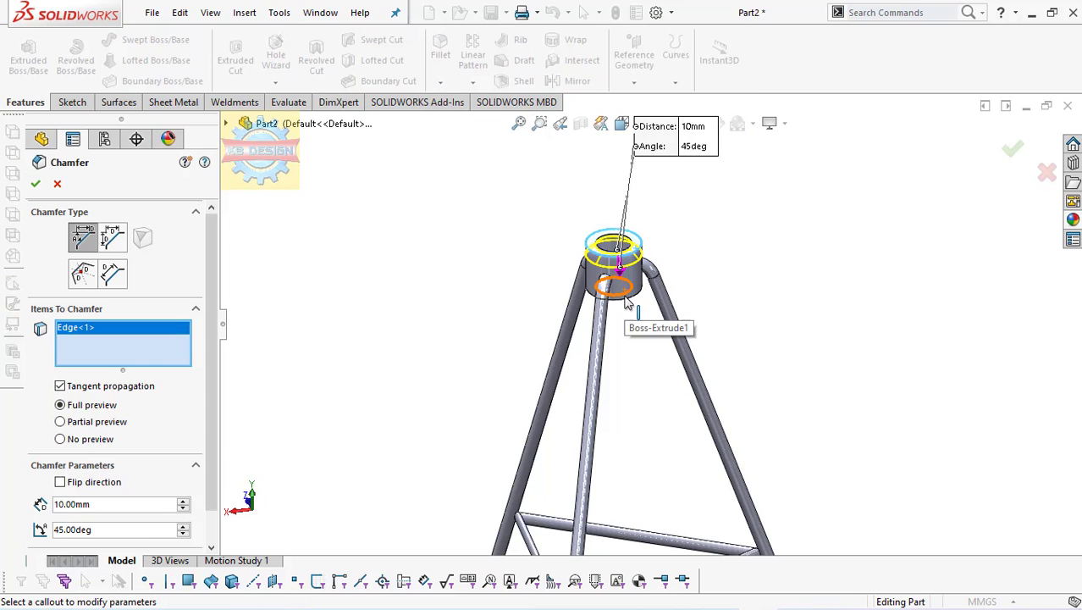
{"action": "left_click", "coordinate": [623, 294]}
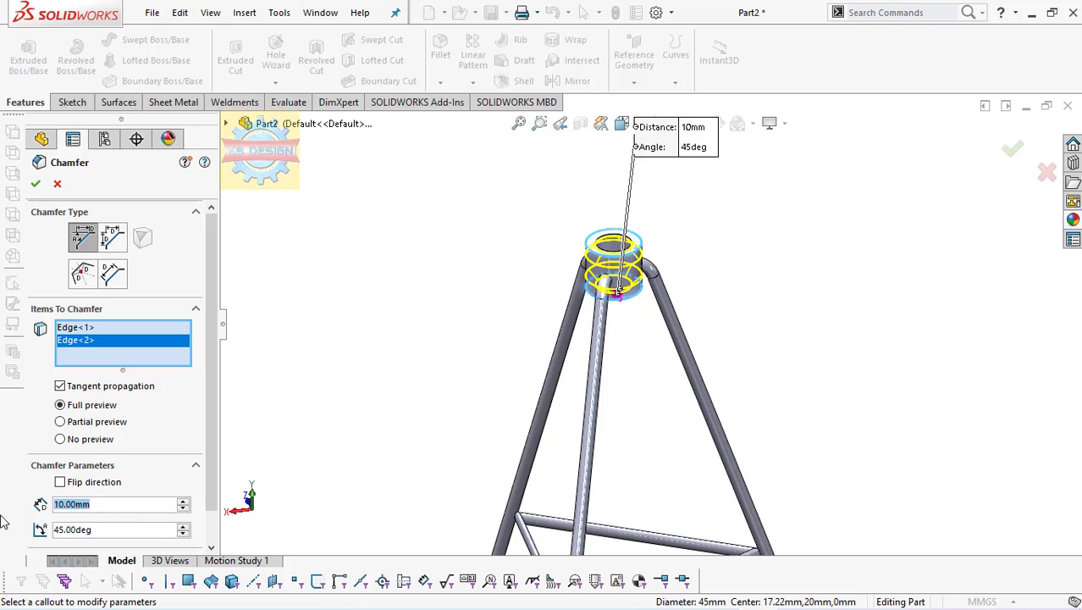
{"action": "type", "text": "2"}
{"action": "key", "text": "Return"}
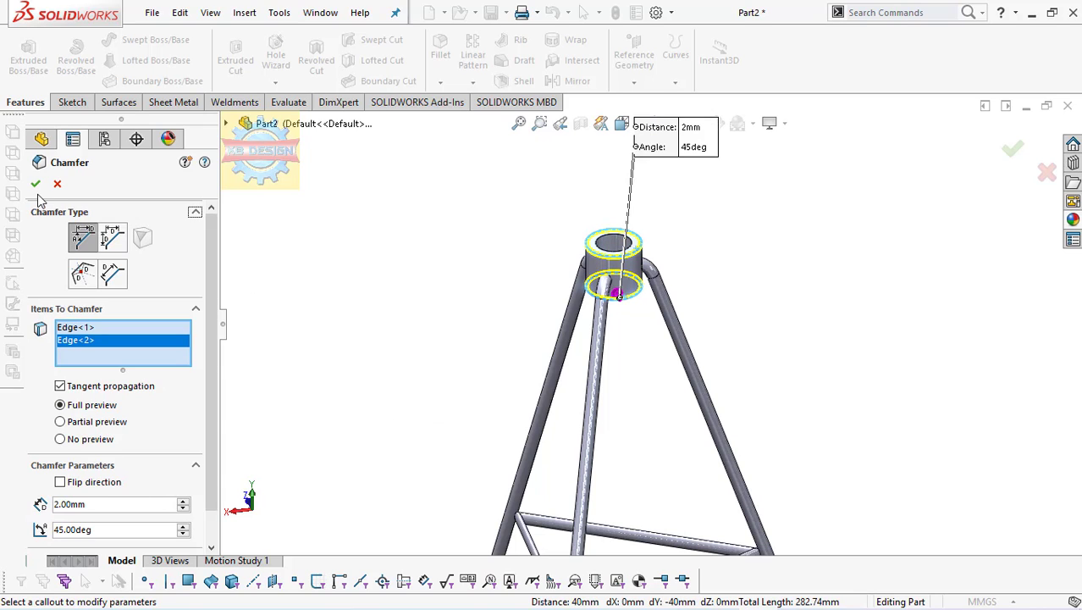
{"action": "left_click", "coordinate": [35, 184]}
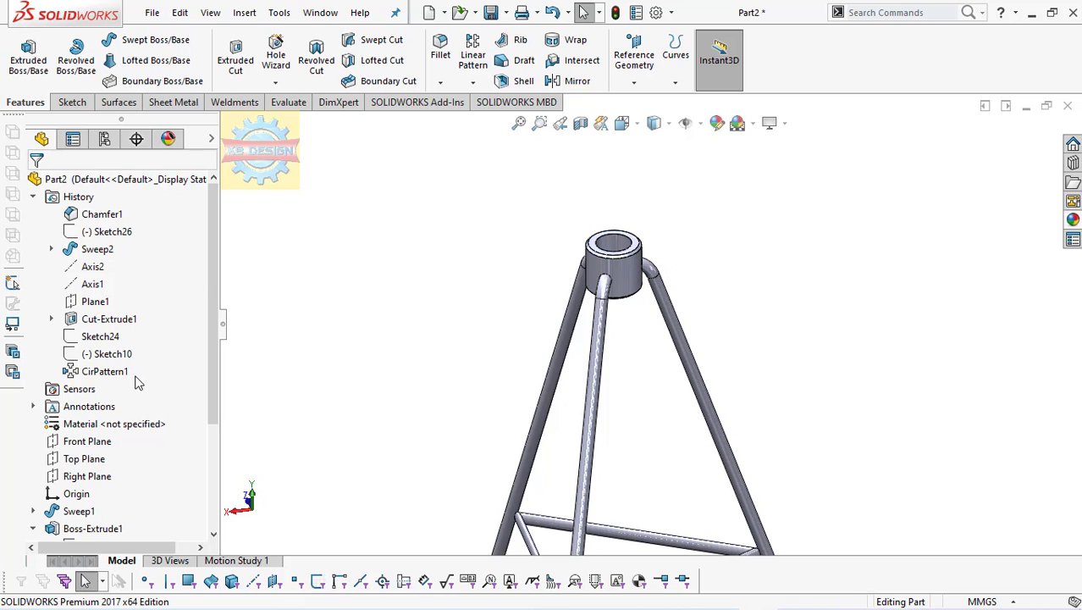
- Open an empty sketch, Sketch37, on the top face of the Boss-Extrude1 hub
{"action": "scroll", "coordinate": [138, 383], "scroll_direction": "down", "scroll_amount": 3}
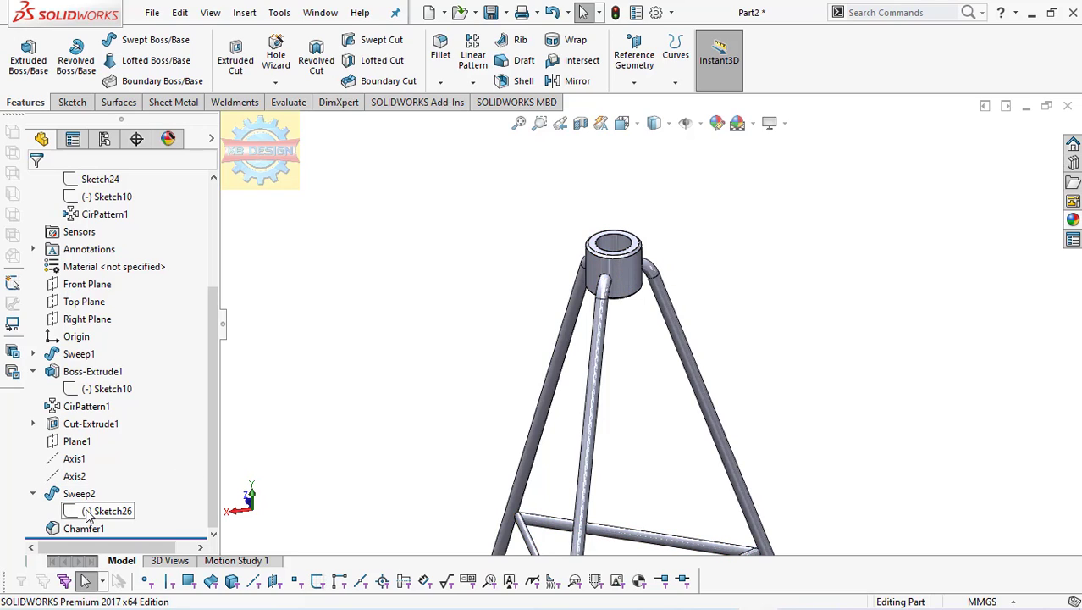
{"action": "left_click", "coordinate": [617, 253]}
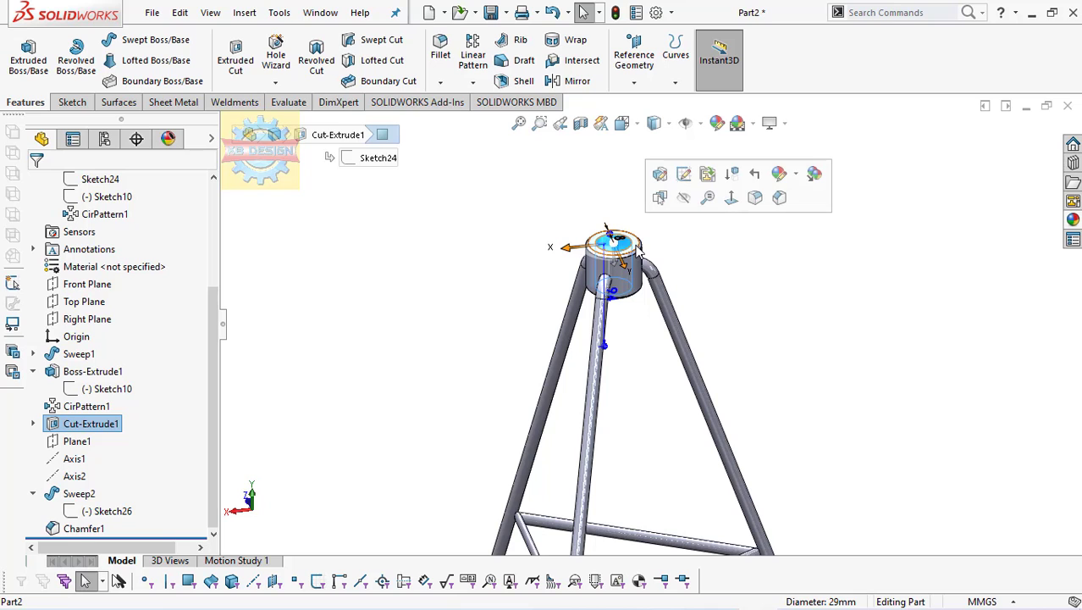
{"action": "left_click", "coordinate": [640, 248]}
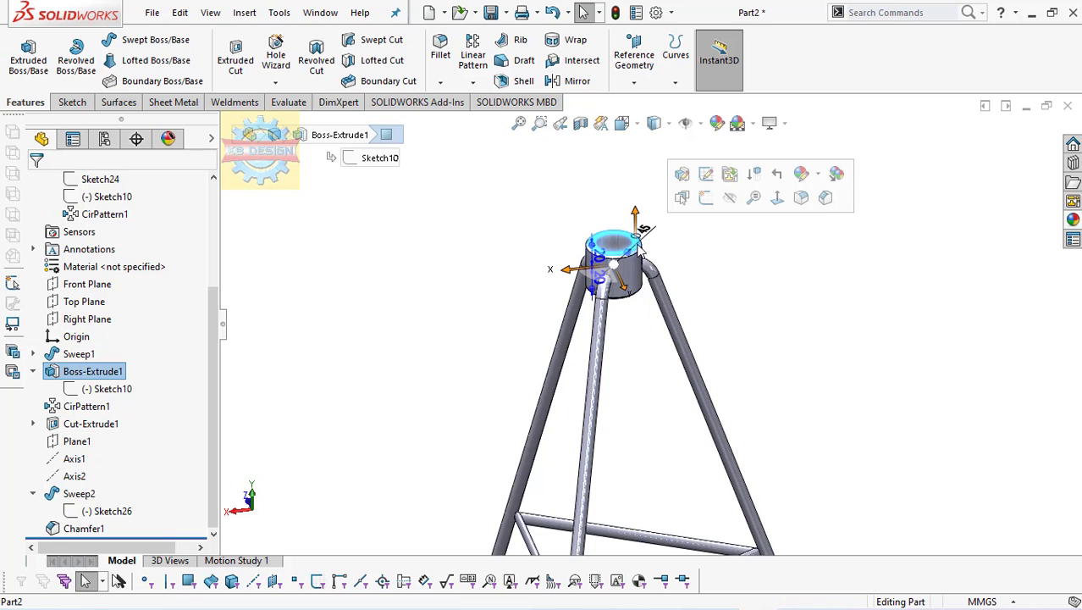
{"action": "left_click", "coordinate": [706, 197]}
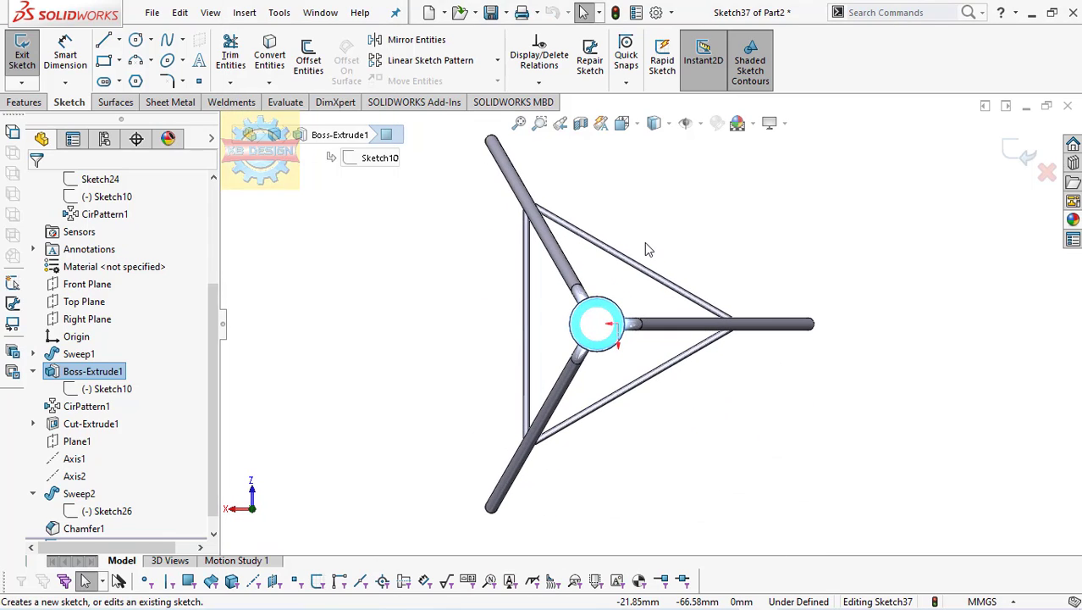
- Draw a circle at the hub centre and dimension its diameter to 30 mm
{"action": "left_click", "coordinate": [136, 41]}
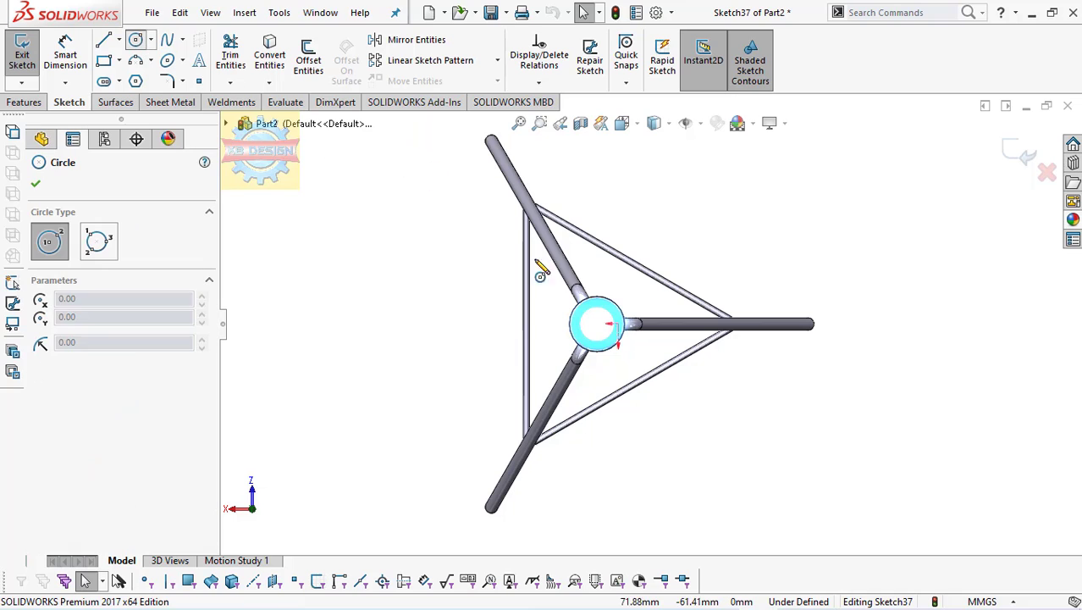
{"action": "left_click", "coordinate": [598, 325]}
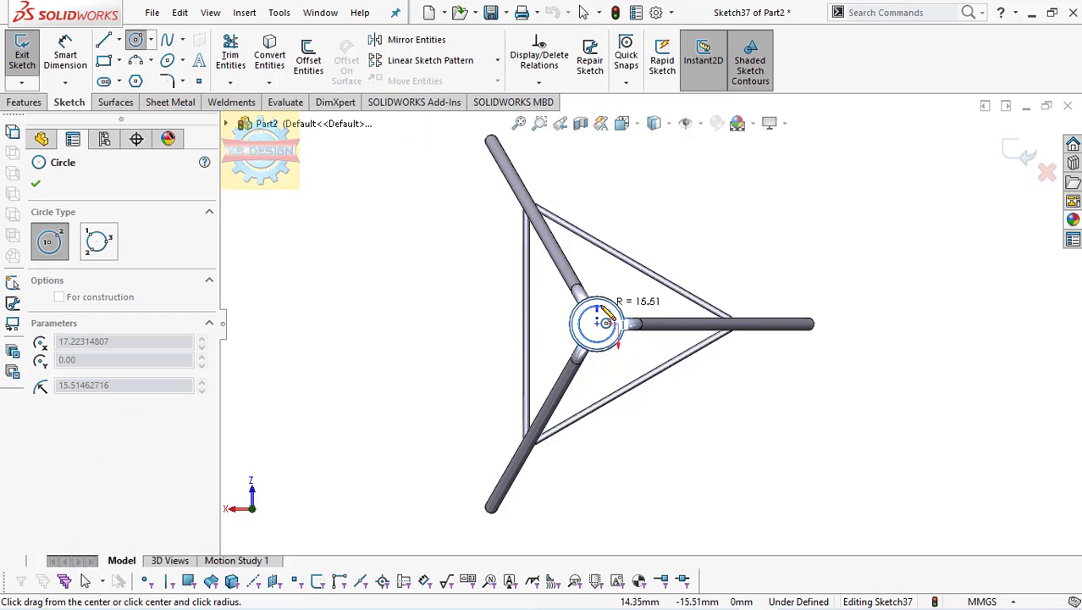
{"action": "left_click", "coordinate": [606, 321]}
{"action": "key", "text": "Escape"}
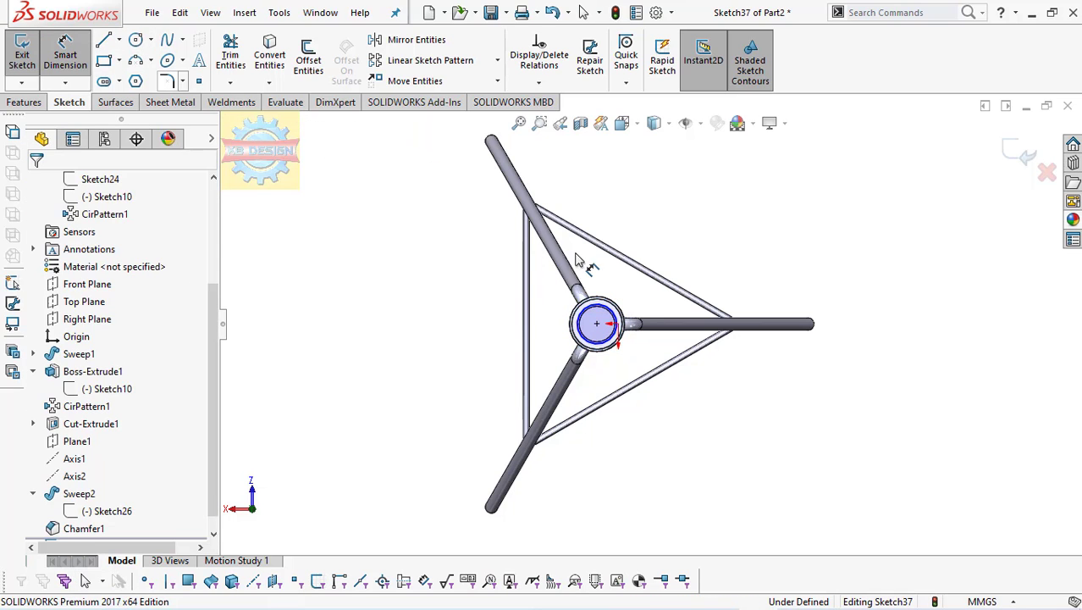
{"action": "left_click", "coordinate": [576, 326]}
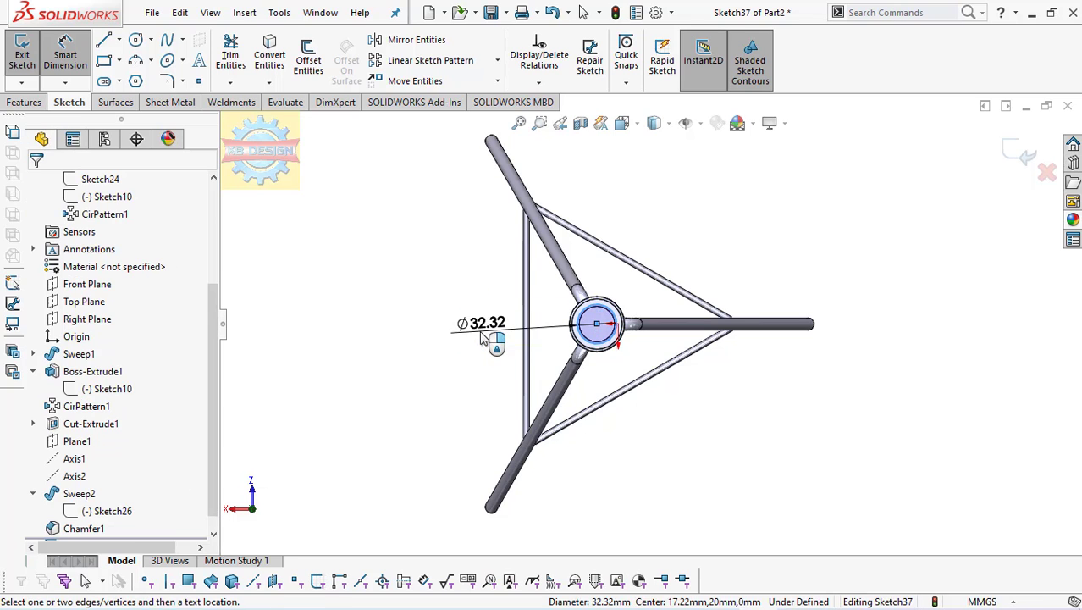
{"action": "left_click", "coordinate": [480, 337]}
{"action": "type", "text": "30"}
{"action": "key", "text": "Return"}
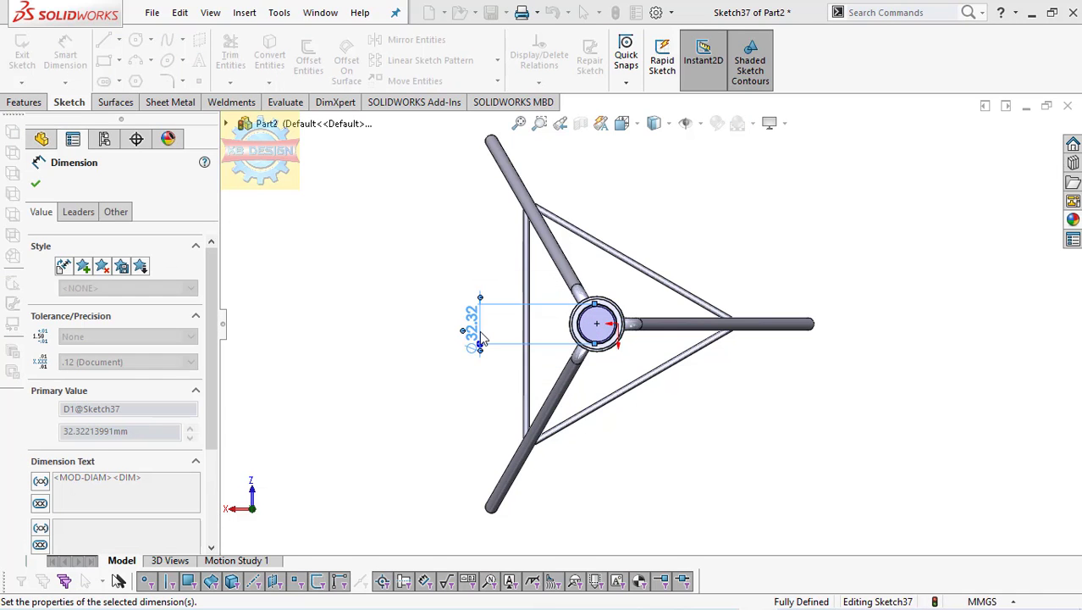
- Start an Extruded Boss/Base from the 30 mm circle
{"action": "scroll", "coordinate": [665, 344], "scroll_direction": "up", "scroll_amount": 3}
{"action": "scroll", "coordinate": [596, 322], "scroll_direction": "up", "scroll_amount": 2}
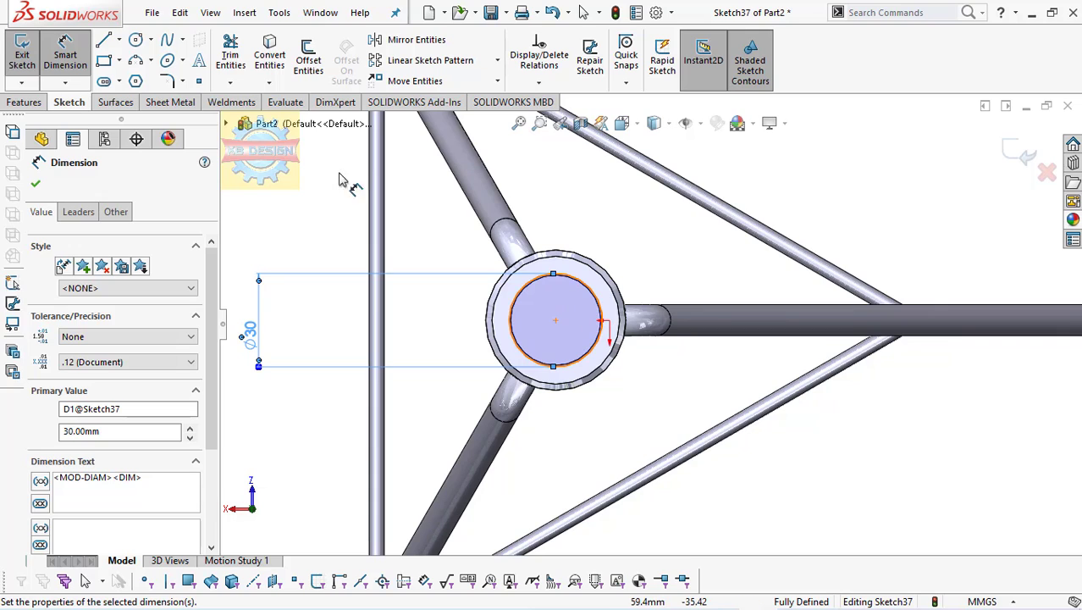
{"action": "left_click", "coordinate": [23, 102]}
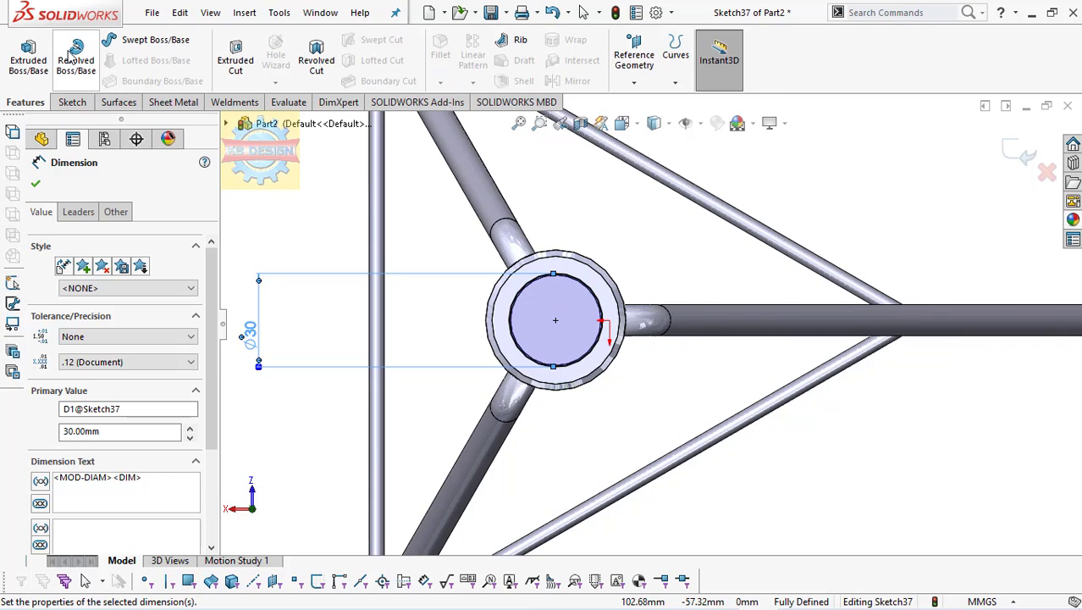
{"action": "left_click", "coordinate": [28, 56]}
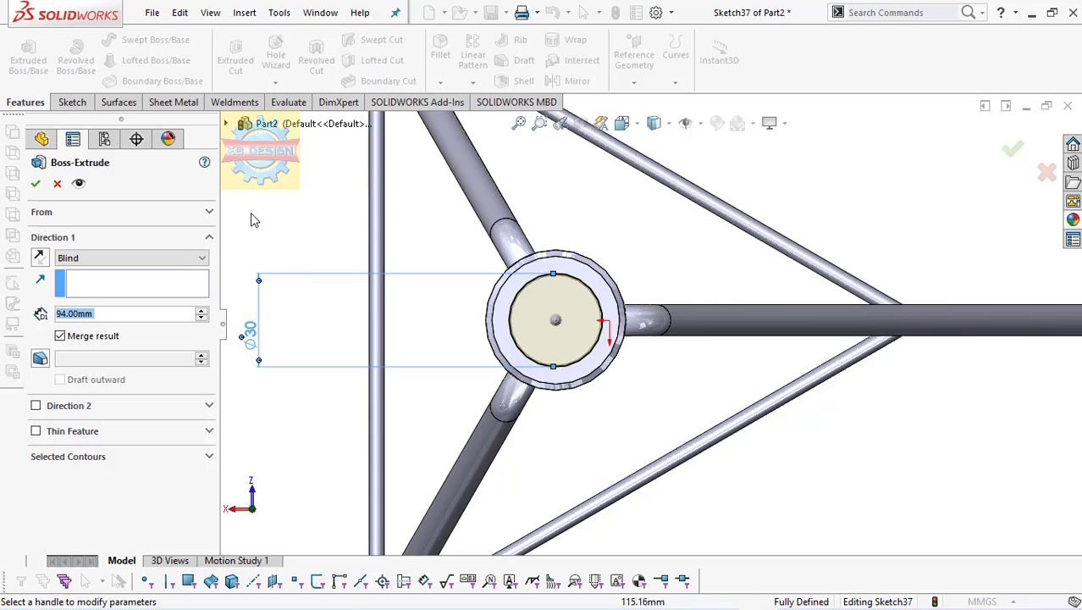
- Extrude the 30 mm circle Blind 100 mm in both directions to form the central column
{"action": "scroll", "coordinate": [670, 320], "scroll_direction": "down", "scroll_amount": 3}
{"action": "middle_click_drag", "start_coordinate": [636, 301], "coordinate": [647, 194]}
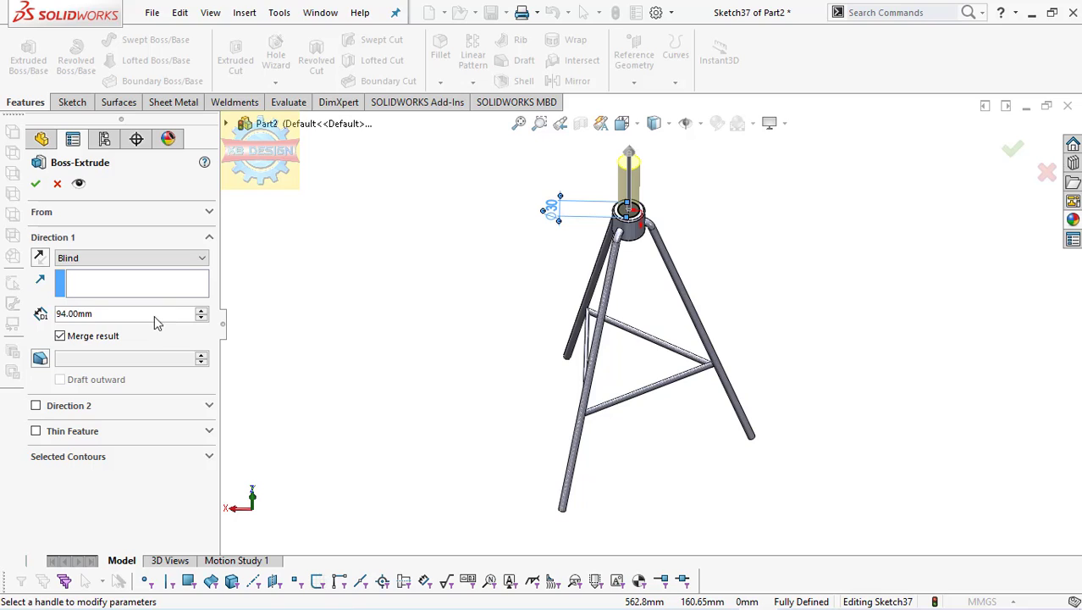
{"action": "type", "text": "100"}
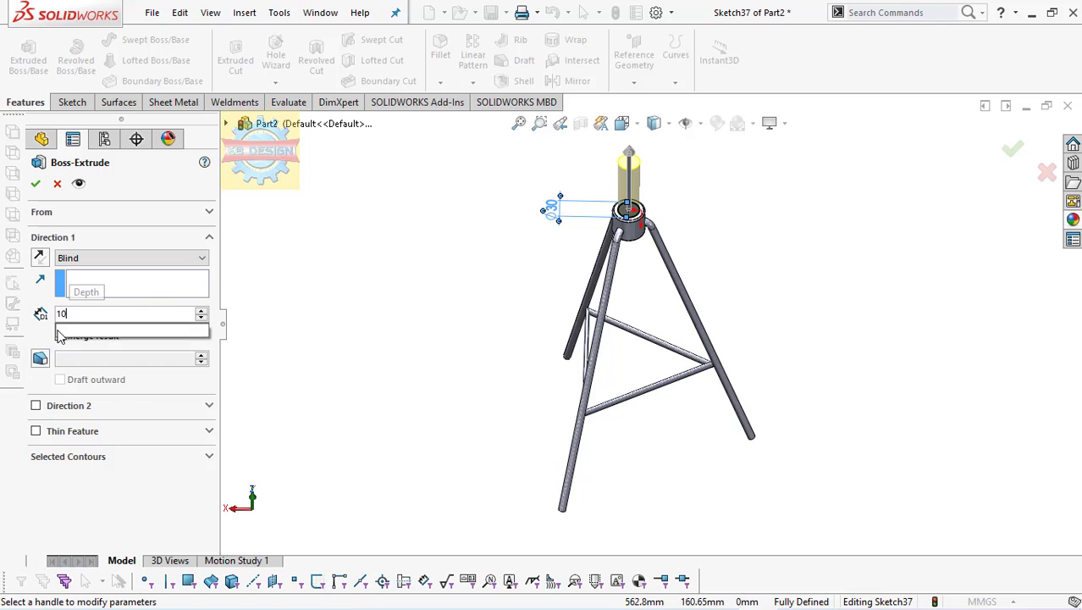
{"action": "mouse_move", "coordinate": [127, 331]}
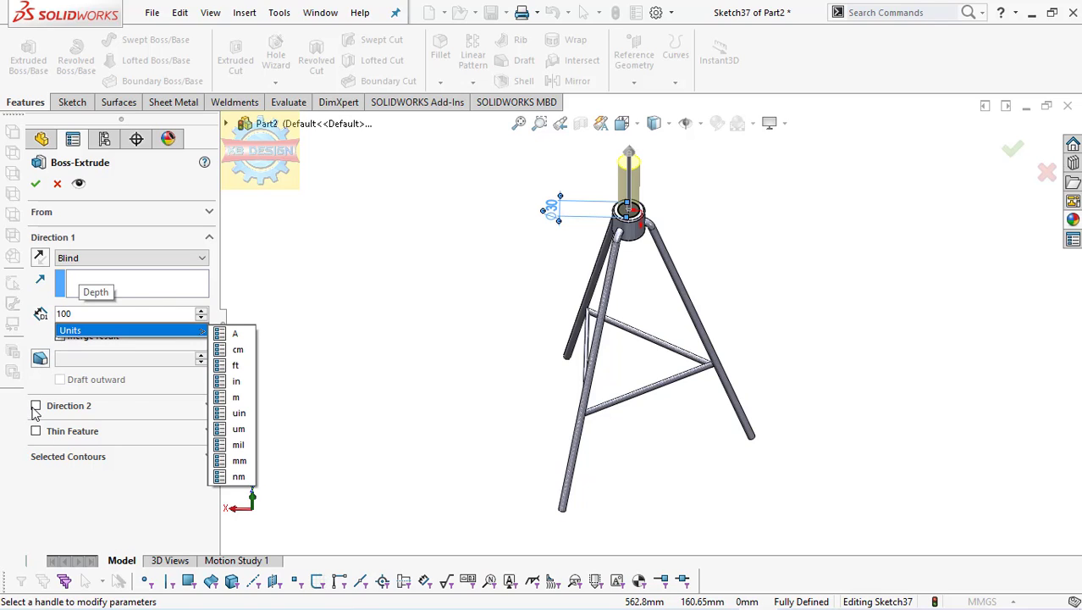
{"action": "left_click", "coordinate": [35, 407]}
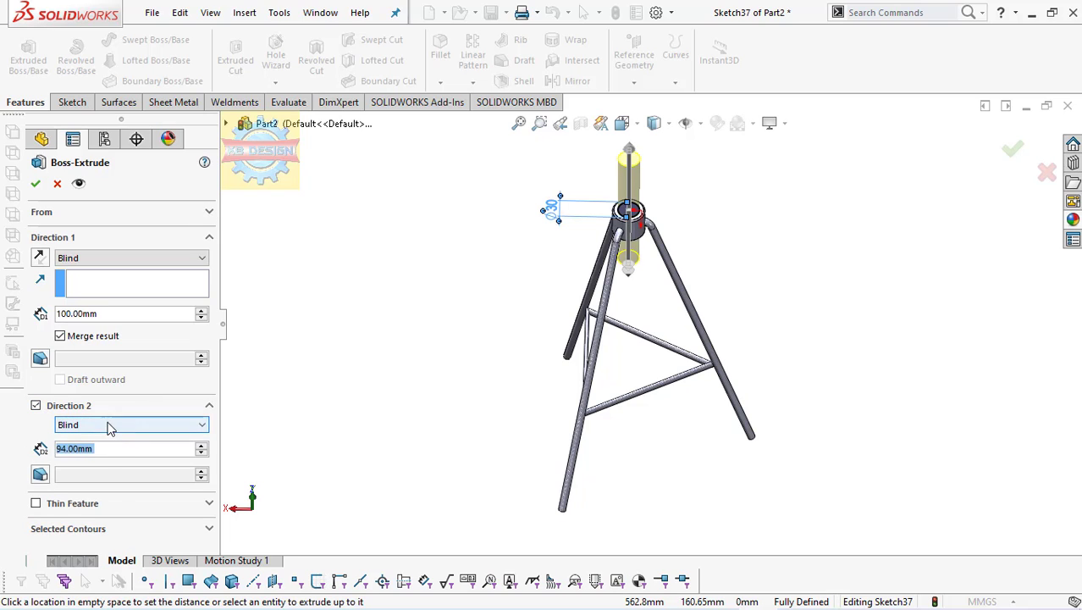
{"action": "type", "text": "100"}
{"action": "key", "text": "Return"}
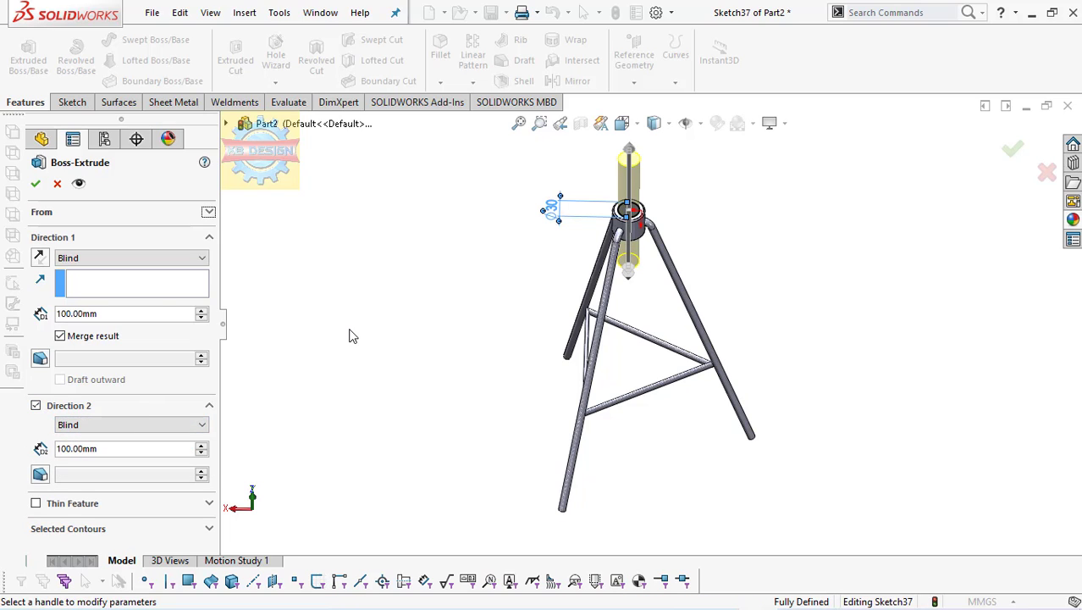
{"action": "middle_click_drag", "start_coordinate": [693, 307], "coordinate": [684, 250]}
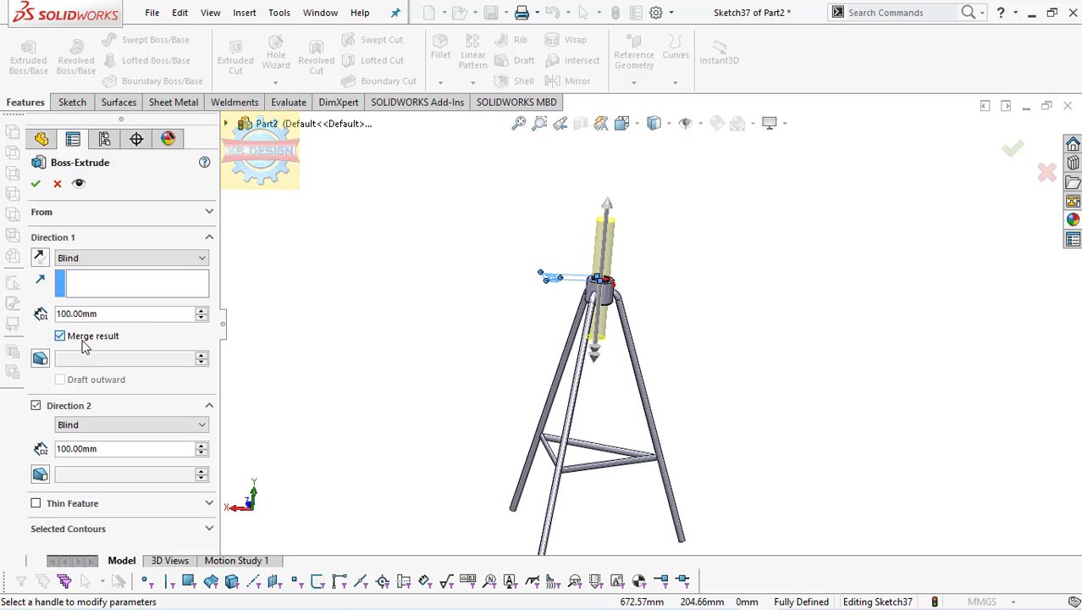
{"action": "left_click", "coordinate": [38, 183]}
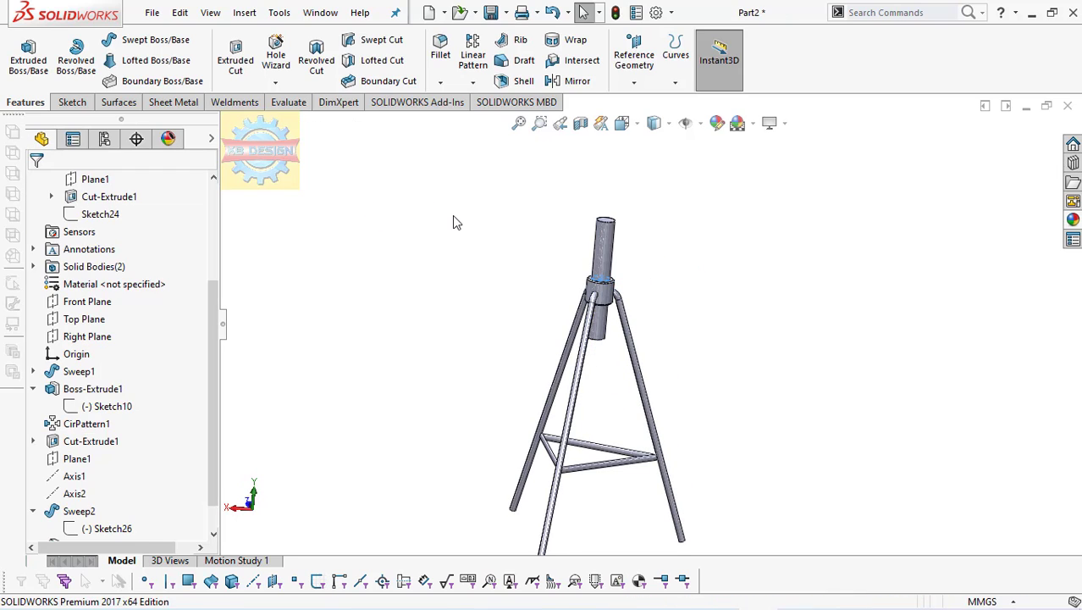
{"action": "middle_click_drag", "start_coordinate": [589, 266], "coordinate": [601, 271]}
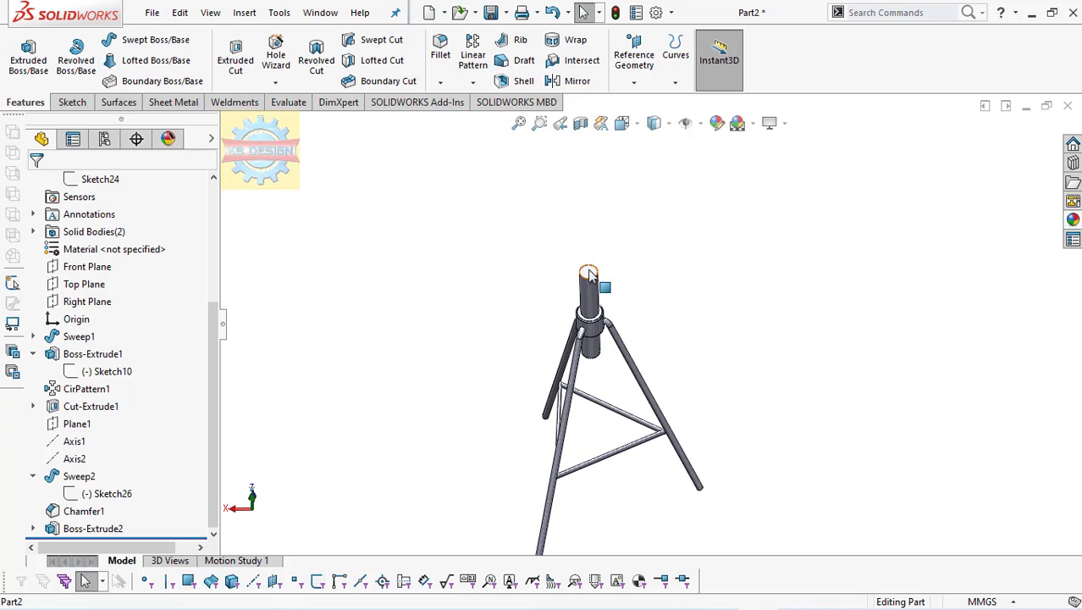
- Sketch a 260 mm diameter circle centred on the column's top face
{"action": "left_click", "coordinate": [597, 275]}
{"action": "left_click", "coordinate": [659, 222]}
{"action": "key", "text": "c"}
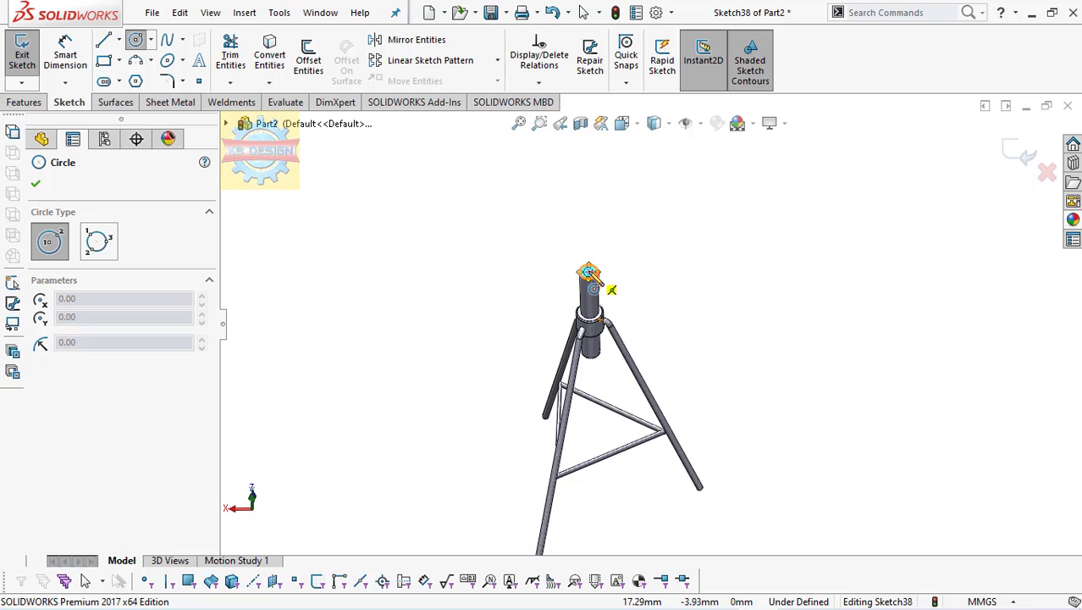
{"action": "left_click", "coordinate": [591, 272]}
{"action": "left_click", "coordinate": [637, 235]}
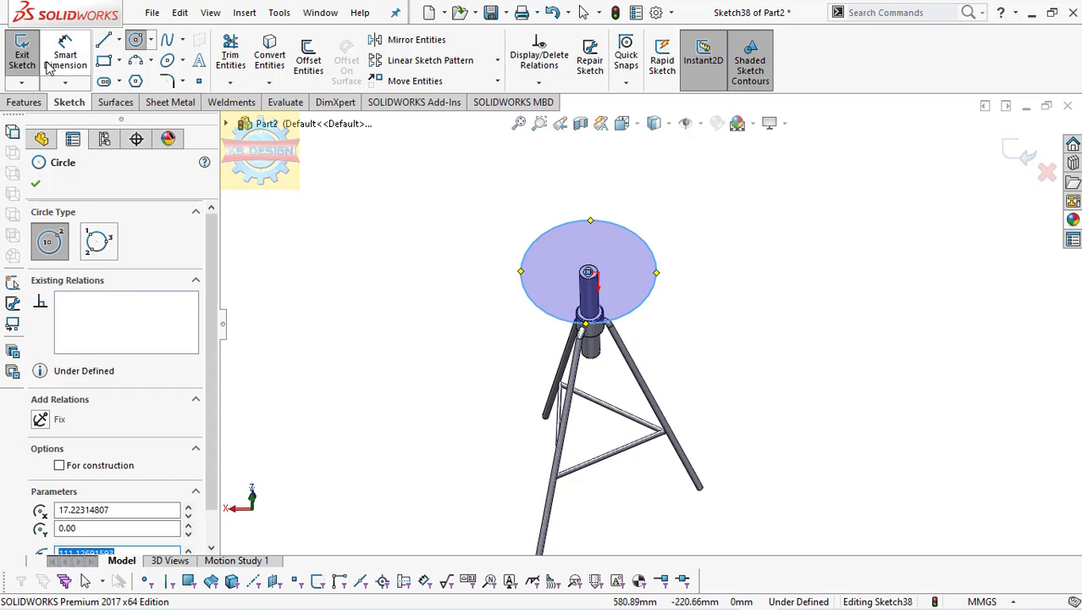
{"action": "left_click", "coordinate": [51, 66]}
{"action": "left_click", "coordinate": [533, 300]}
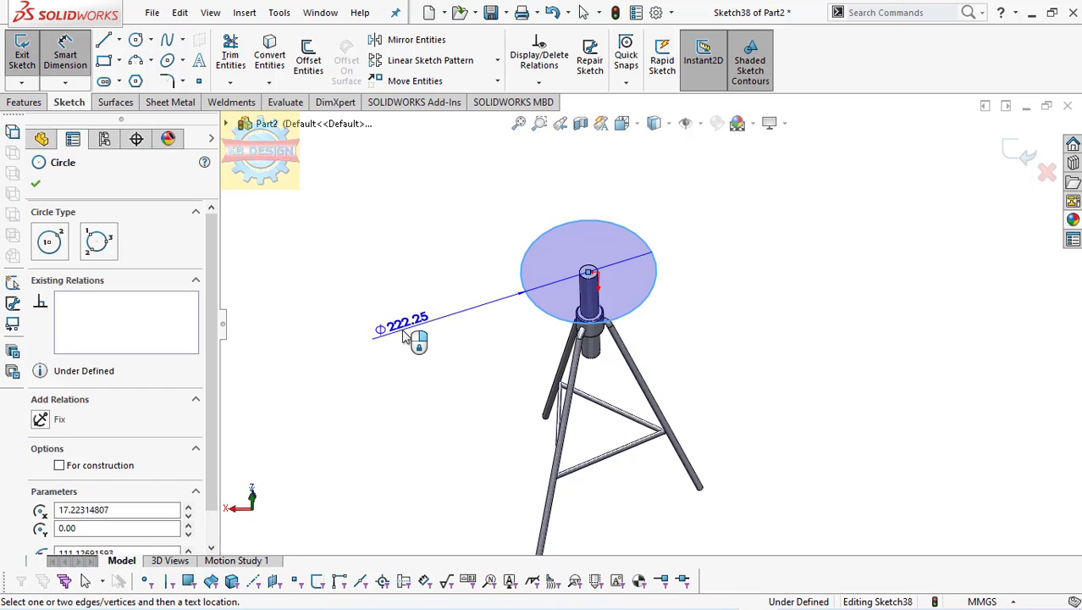
{"action": "left_click", "coordinate": [404, 335]}
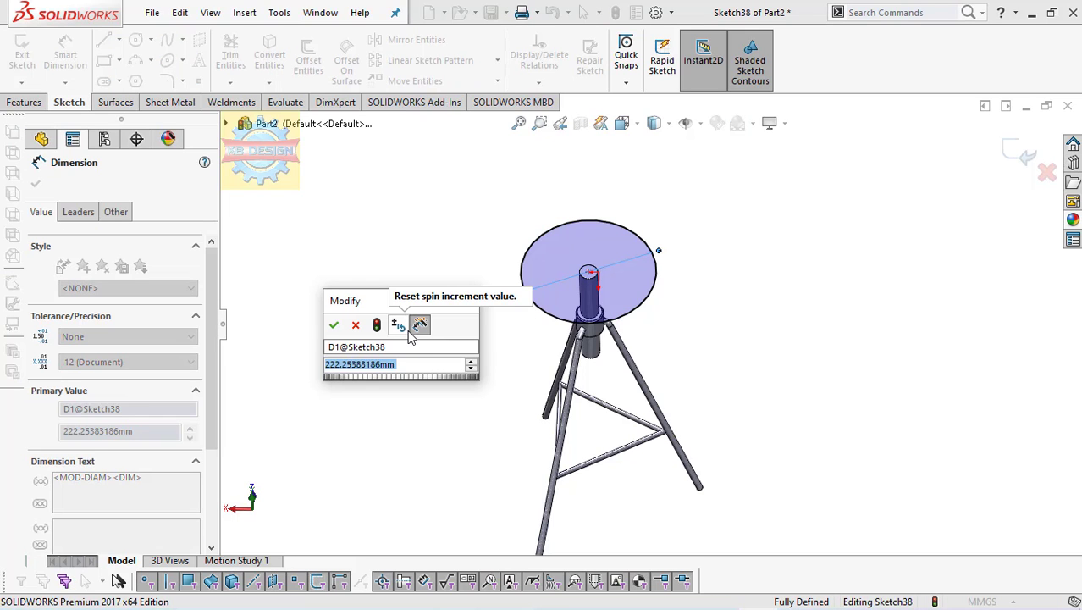
{"action": "type", "text": "260"}
{"action": "key", "text": "Return"}
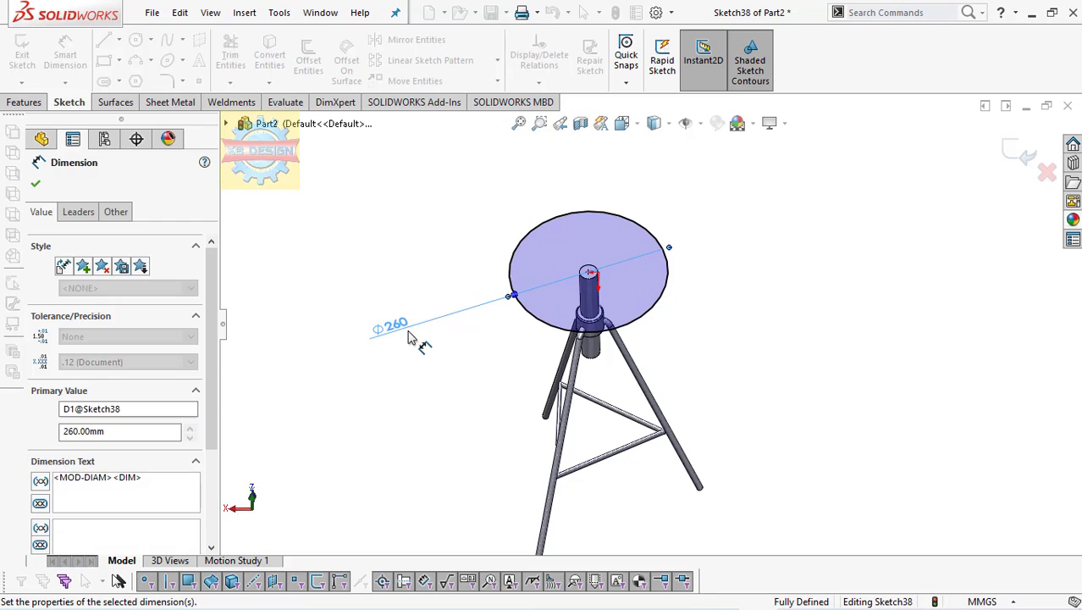
- Extrude the 260 mm circle 40 mm to make the seat disc
{"action": "left_click", "coordinate": [26, 103]}
{"action": "left_click", "coordinate": [28, 56]}
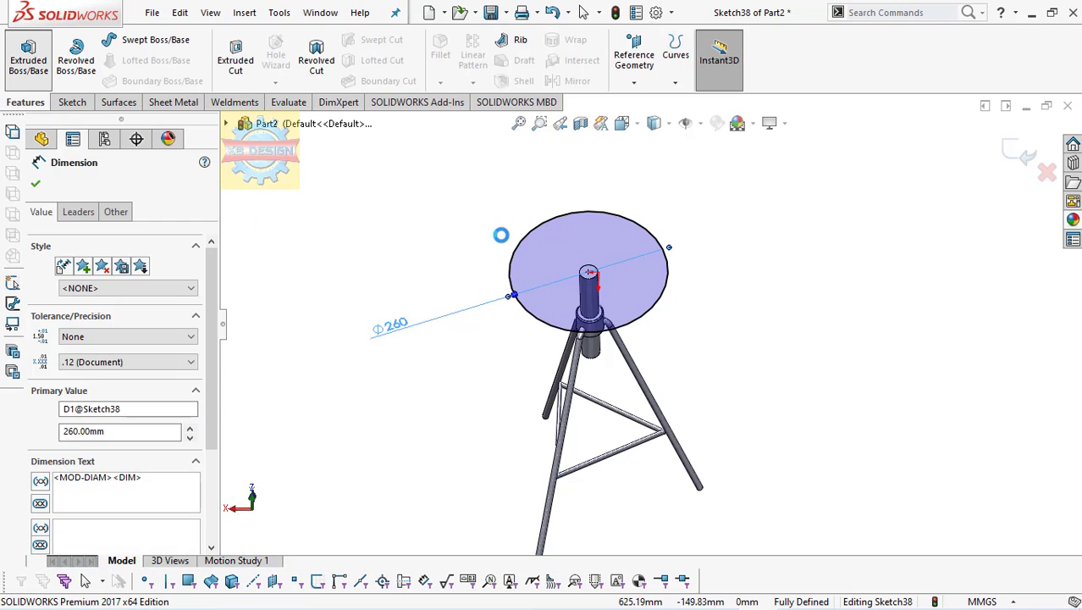
{"action": "type", "text": "4"}
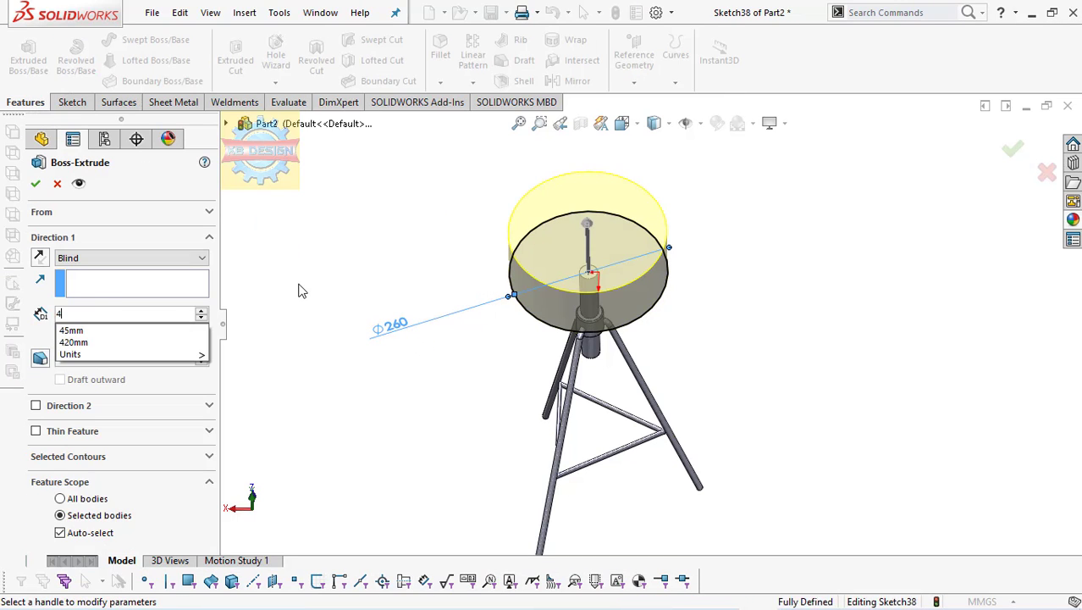
{"action": "type", "text": "0"}
{"action": "key", "text": "Return"}
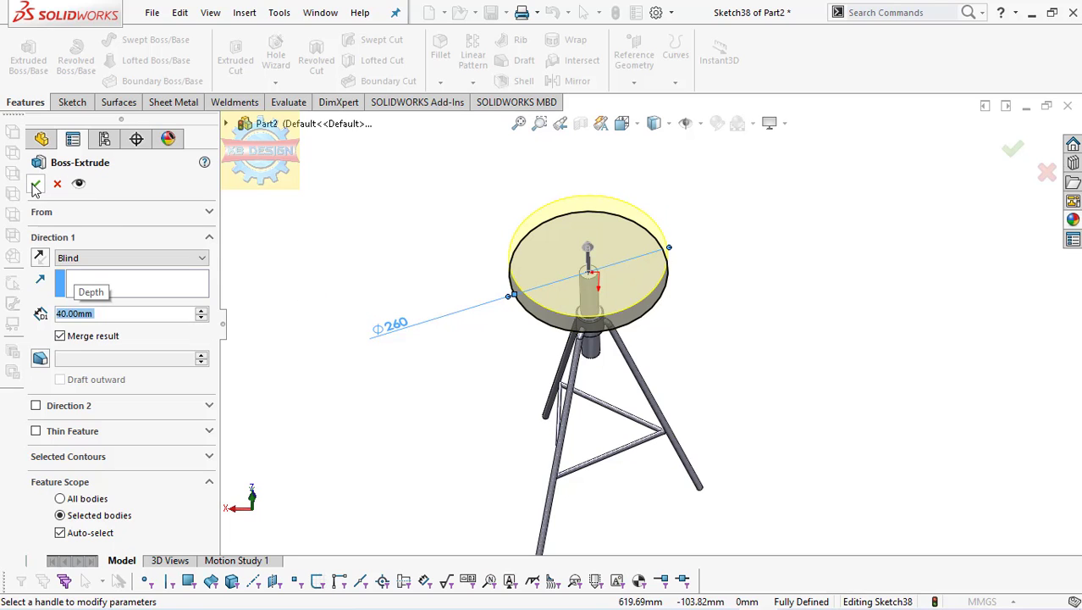
{"action": "left_click", "coordinate": [35, 188]}
- Sketch a triangular notch profile on the seat top using the converted seat edge and lines
{"action": "left_click", "coordinate": [614, 288]}
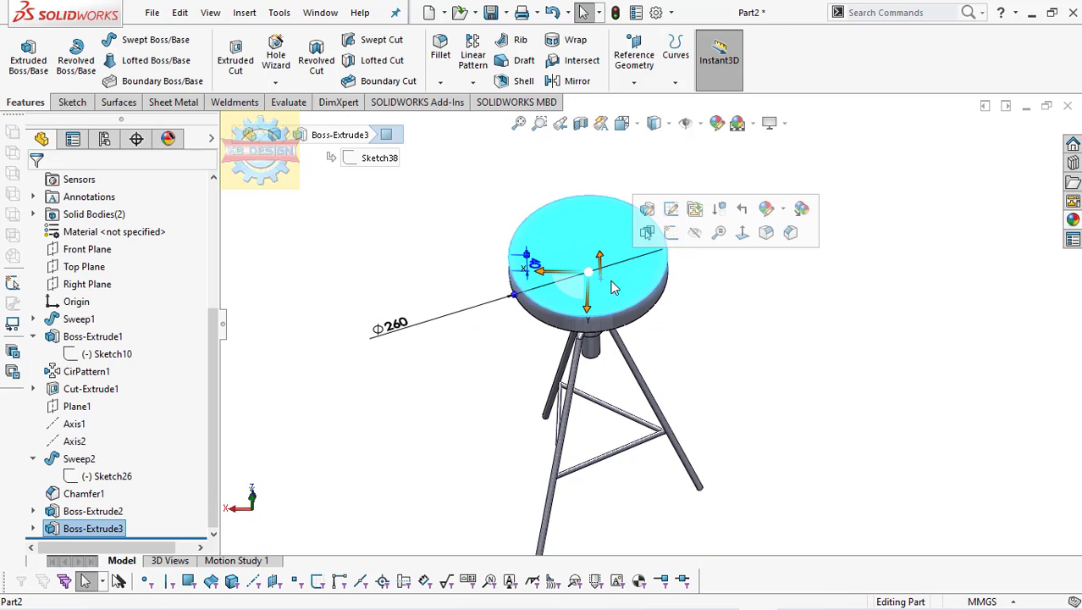
{"action": "left_click", "coordinate": [670, 232]}
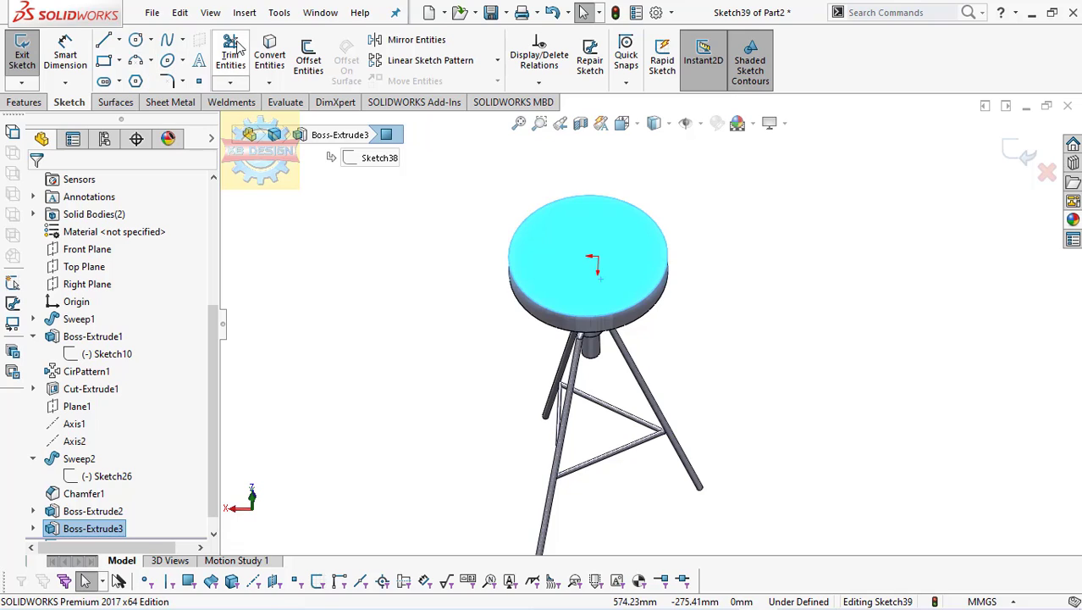
{"action": "left_click", "coordinate": [269, 53]}
{"action": "key", "text": "l"}
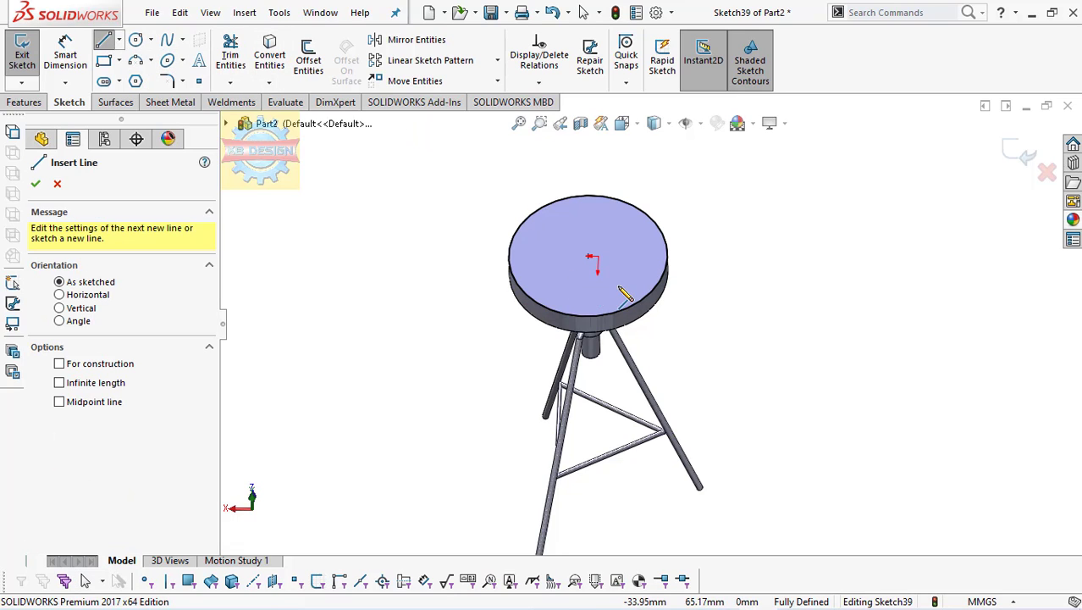
{"action": "left_click", "coordinate": [640, 320]}
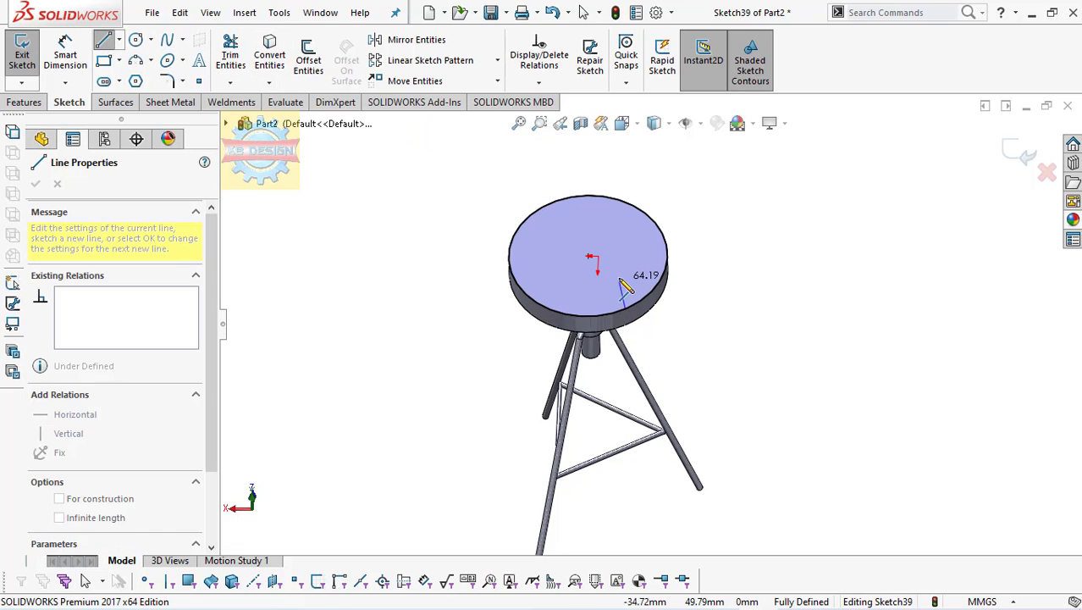
{"action": "left_click", "coordinate": [620, 277]}
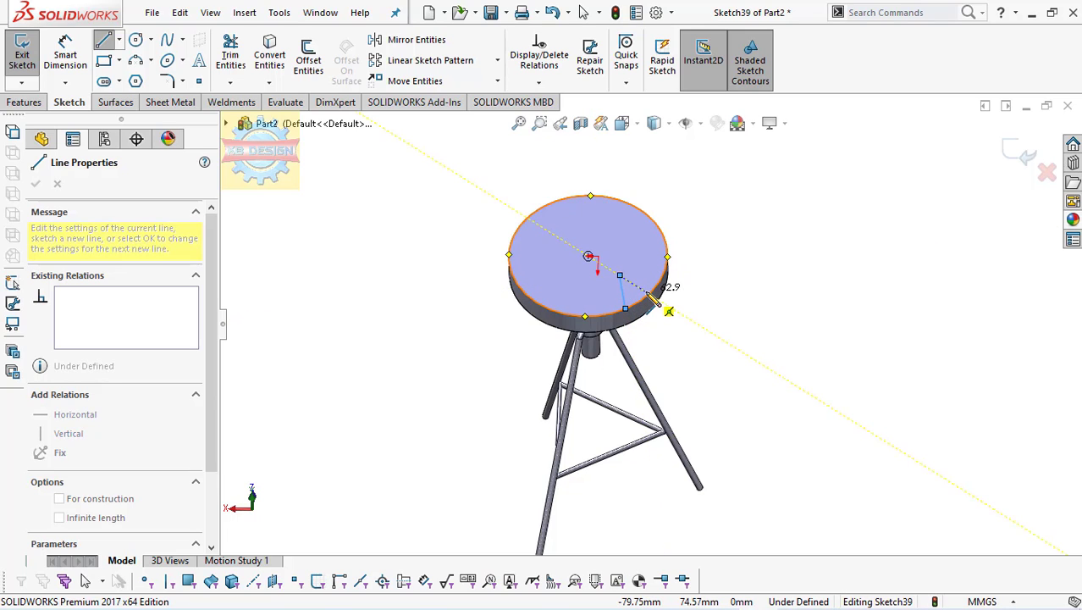
{"action": "left_click", "coordinate": [647, 298]}
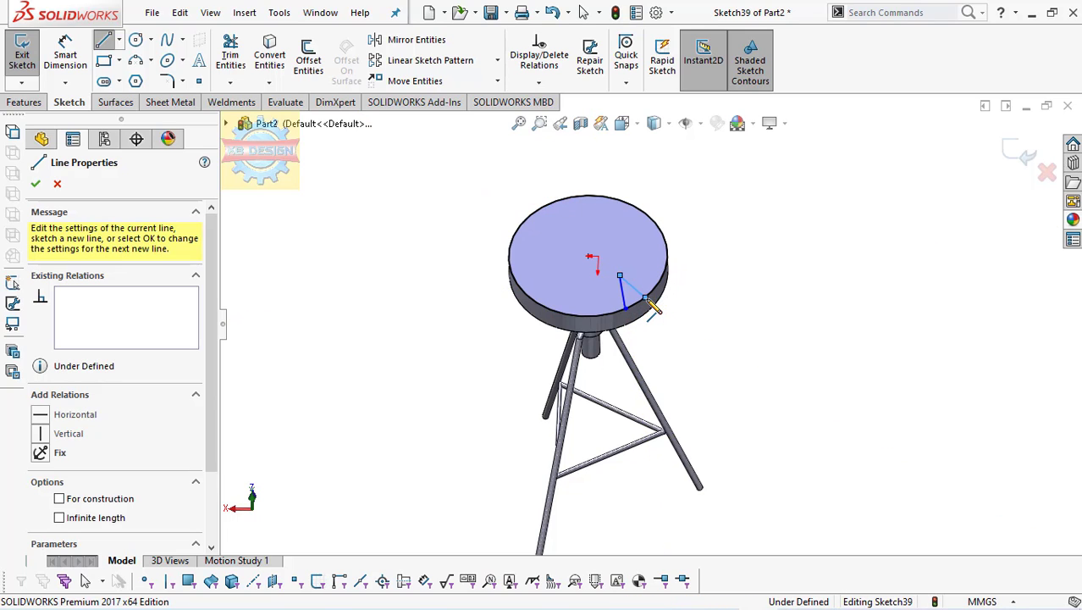
{"action": "left_click", "coordinate": [231, 54]}
- Cut-extrude the notch profile Blind 40 mm into the seat rim
{"action": "left_click", "coordinate": [47, 101]}
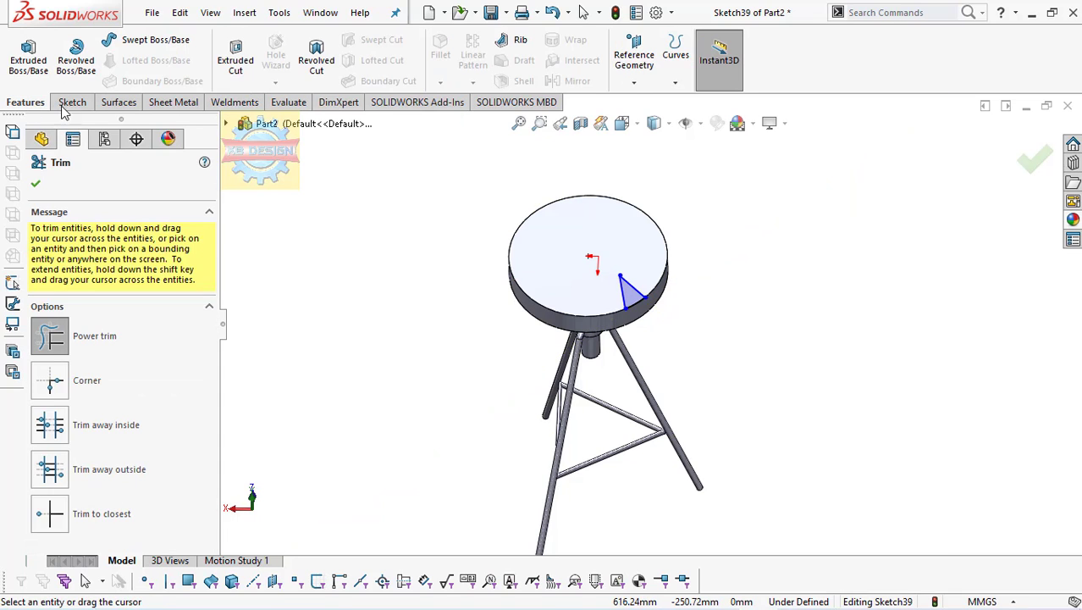
{"action": "left_click", "coordinate": [235, 57]}
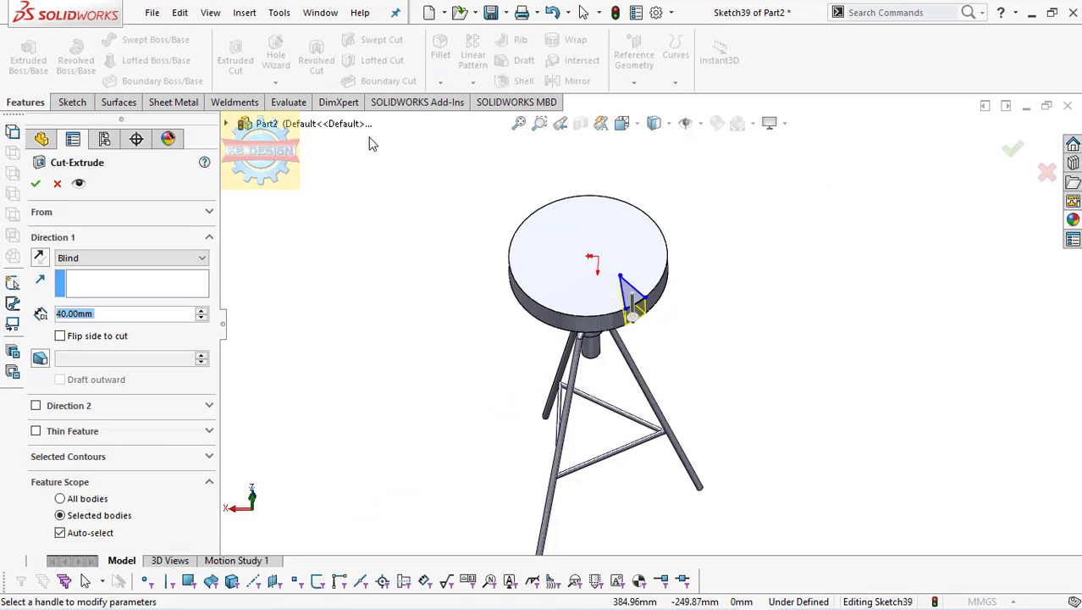
{"action": "left_click", "coordinate": [36, 188]}
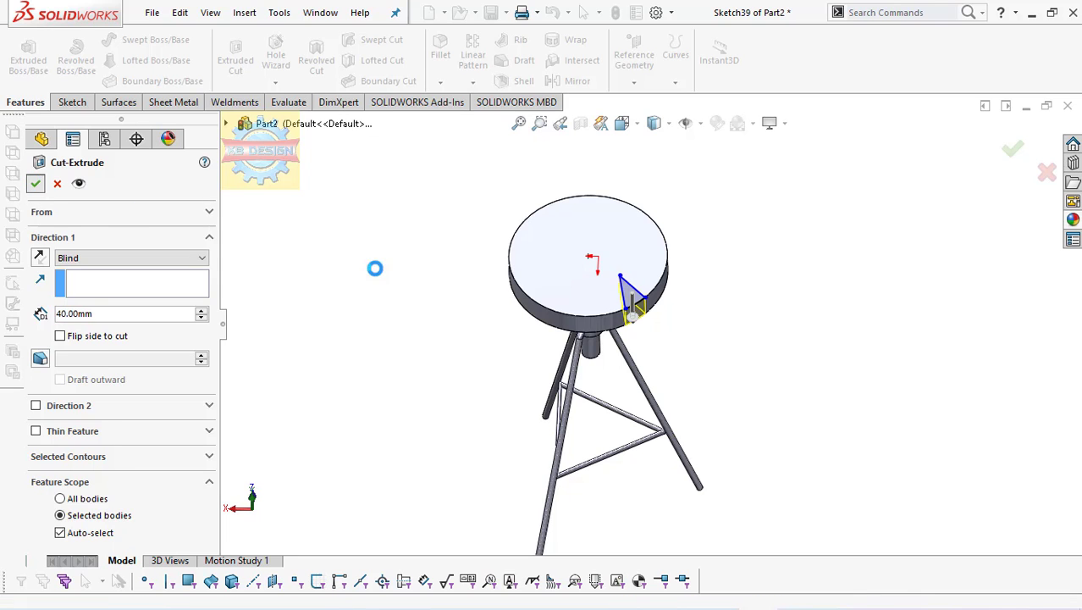
{"action": "scroll", "coordinate": [592, 332], "scroll_direction": "up", "scroll_amount": 3}
{"action": "middle_click_drag", "start_coordinate": [591, 333], "coordinate": [620, 298]}
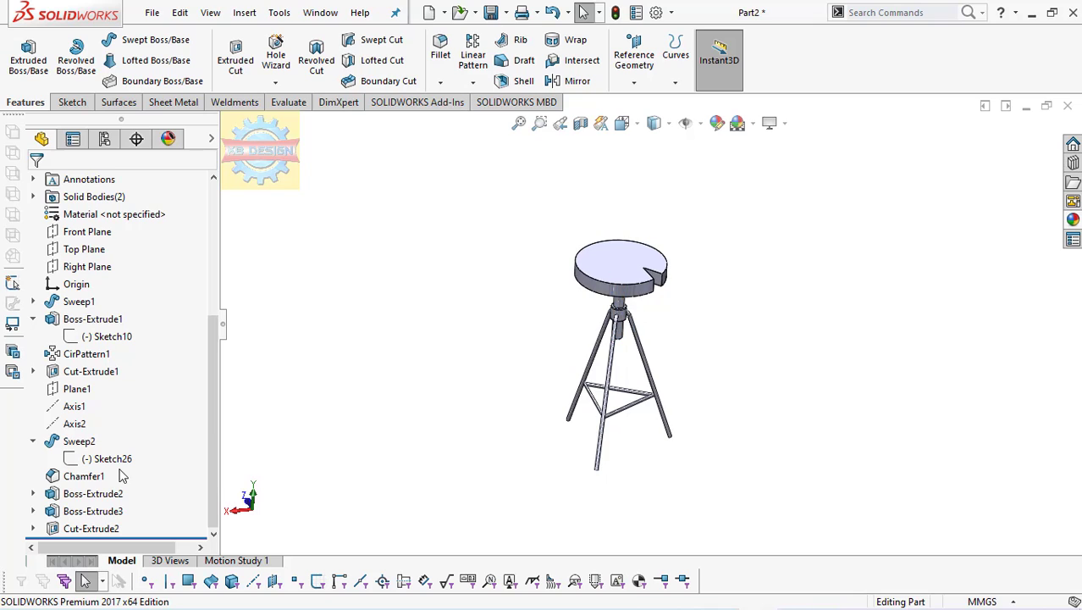
- Edit Cut-Extrude2's sketch, drag one notch corner point along the seat edge, and exit
{"action": "left_click", "coordinate": [89, 528]}
{"action": "left_click", "coordinate": [138, 489]}
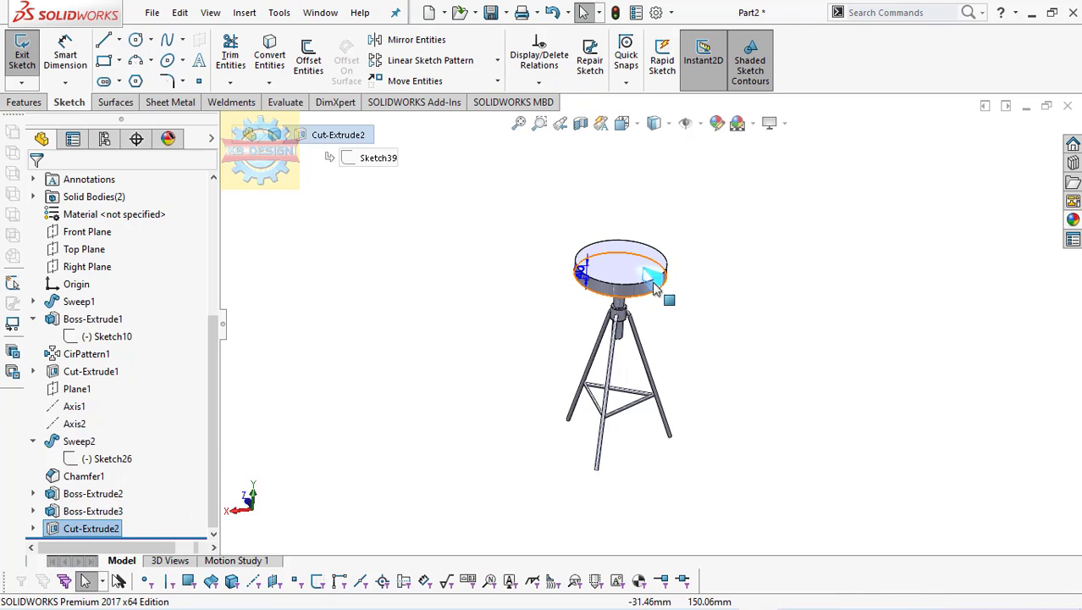
{"action": "scroll", "coordinate": [656, 288], "scroll_direction": "down", "scroll_amount": 3}
{"action": "left_click_drag", "start_coordinate": [635, 267], "coordinate": [641, 271]}
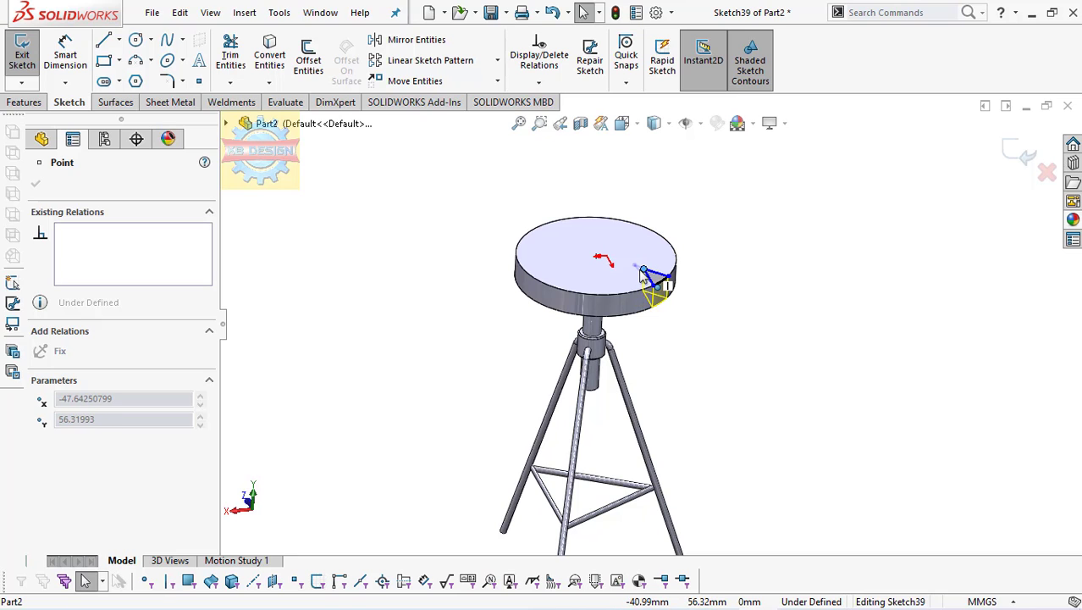
{"action": "left_click", "coordinate": [31, 64]}
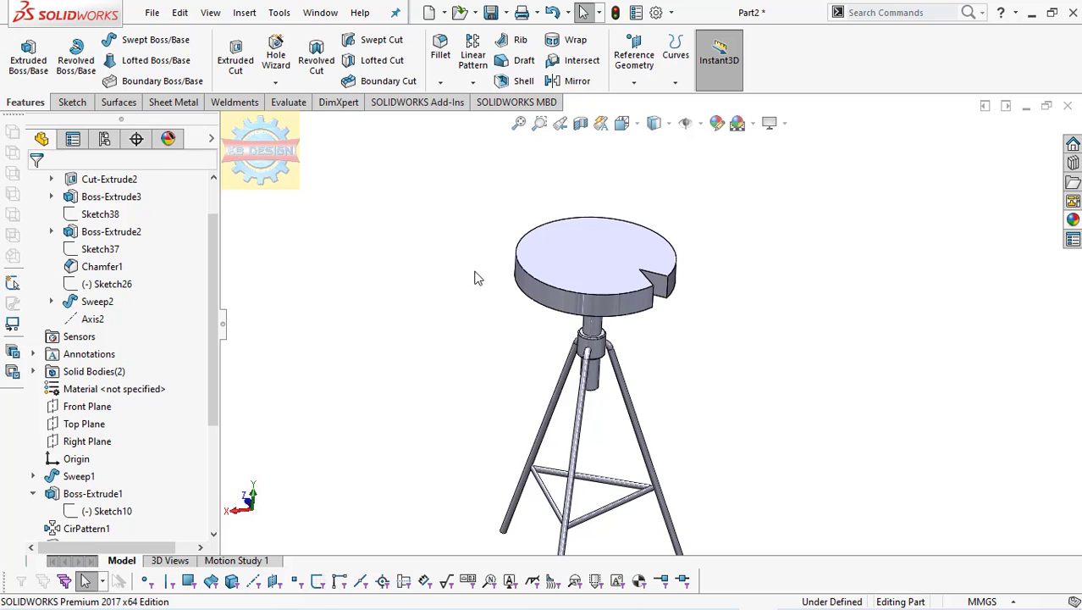
- Select the central column Boss-Extrude2 and return to the Features commands
{"action": "scroll", "coordinate": [654, 341], "scroll_direction": "up", "scroll_amount": 2}
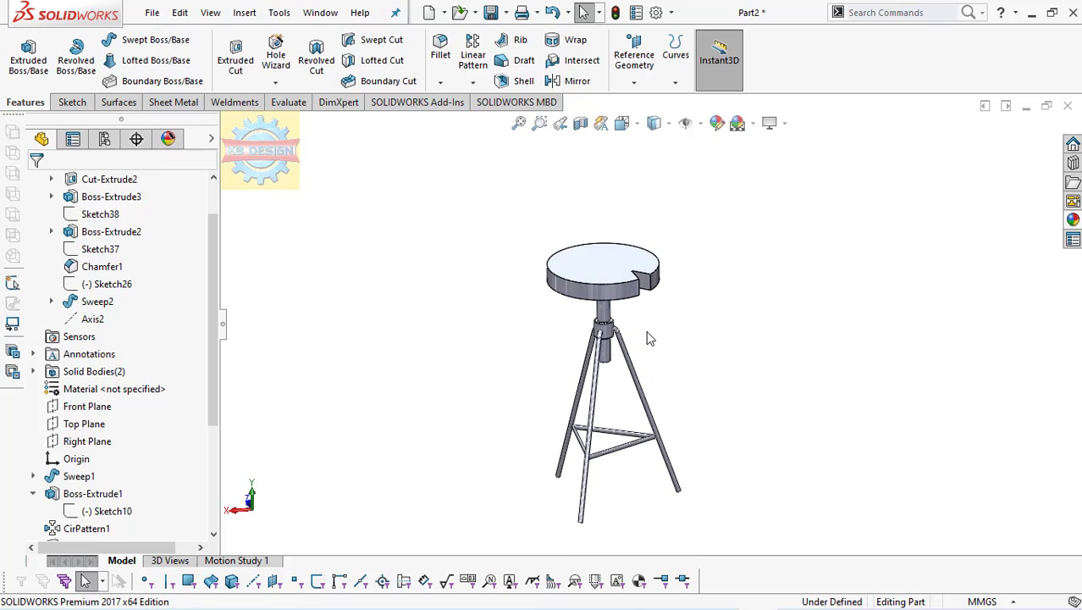
{"action": "scroll", "coordinate": [648, 328], "scroll_direction": "down", "scroll_amount": 2}
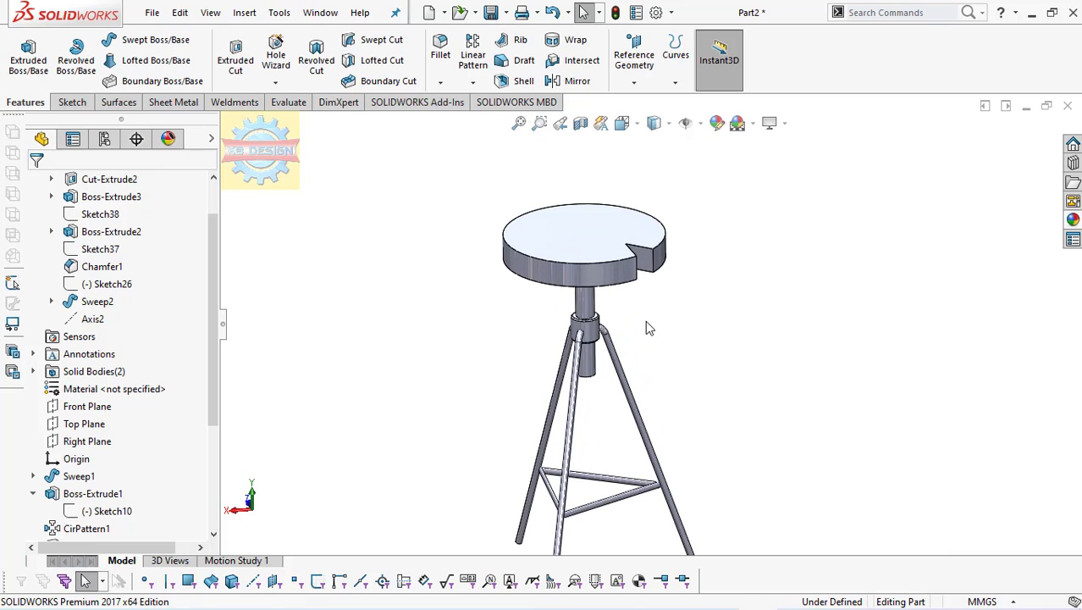
{"action": "left_click", "coordinate": [590, 305]}
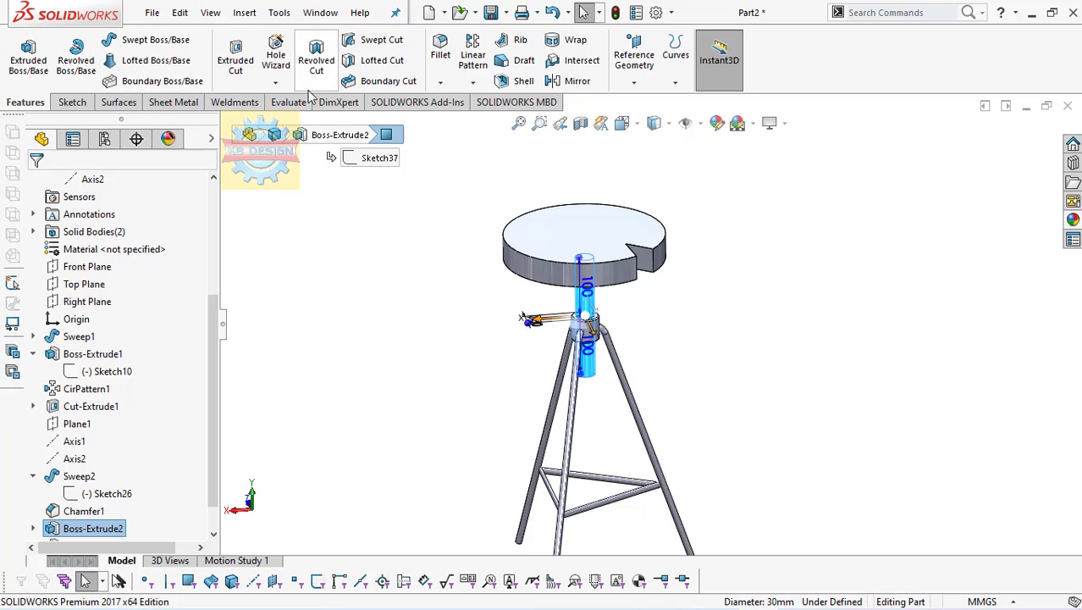
{"action": "left_click", "coordinate": [123, 102]}
{"action": "left_click", "coordinate": [69, 103]}
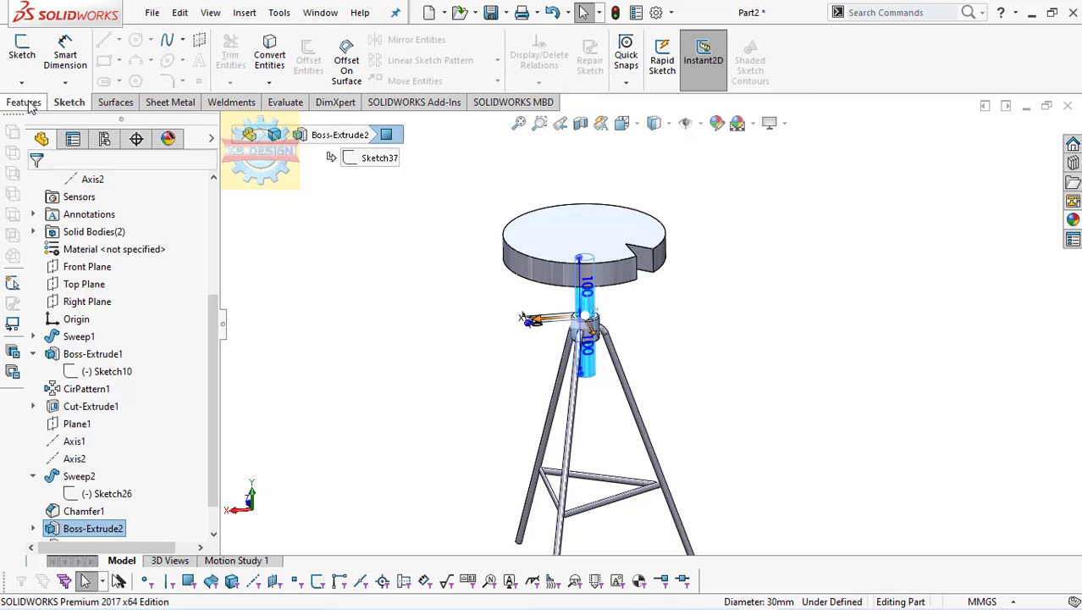
{"action": "left_click", "coordinate": [26, 102]}
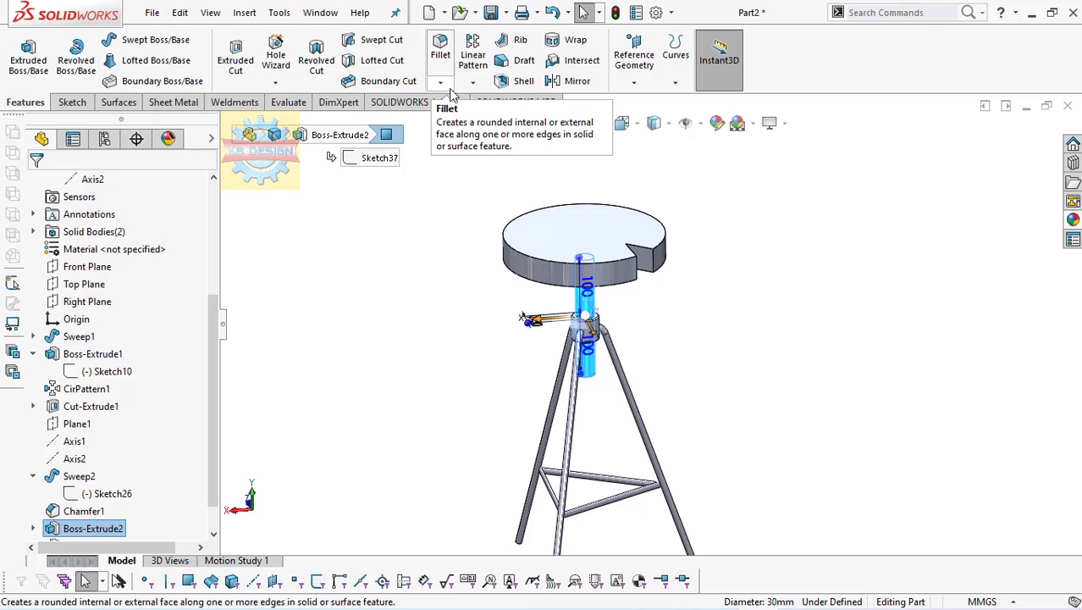
- Start a Thread feature on the column's top circular edge, dismissing the profile warning
{"action": "left_click", "coordinate": [275, 82]}
{"action": "left_click", "coordinate": [297, 140]}
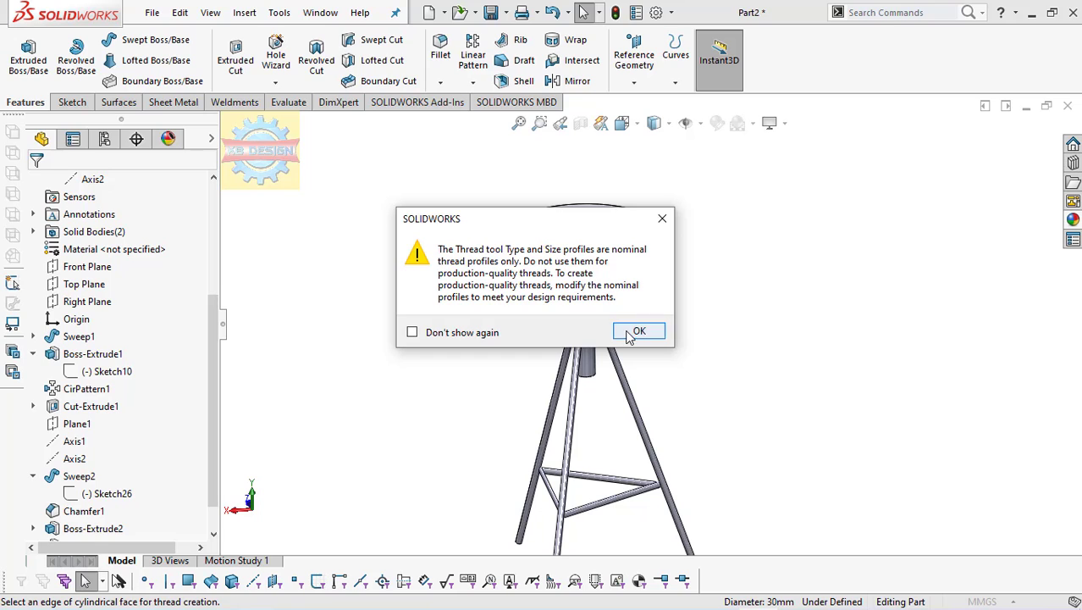
{"action": "left_click", "coordinate": [629, 333]}
{"action": "middle_click_drag", "start_coordinate": [616, 321], "coordinate": [598, 251]}
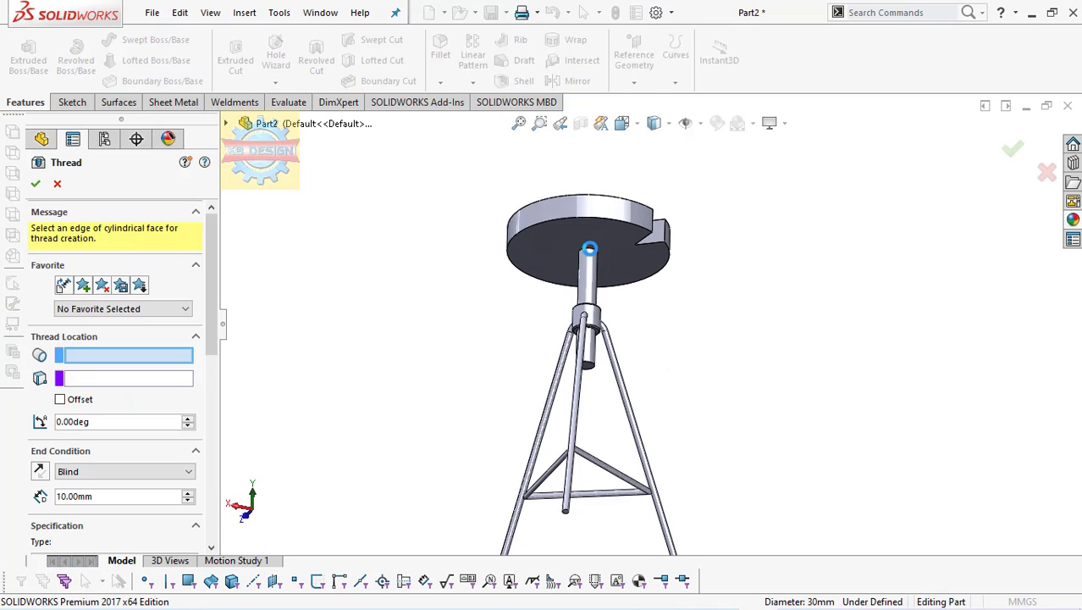
{"action": "left_click", "coordinate": [589, 248]}
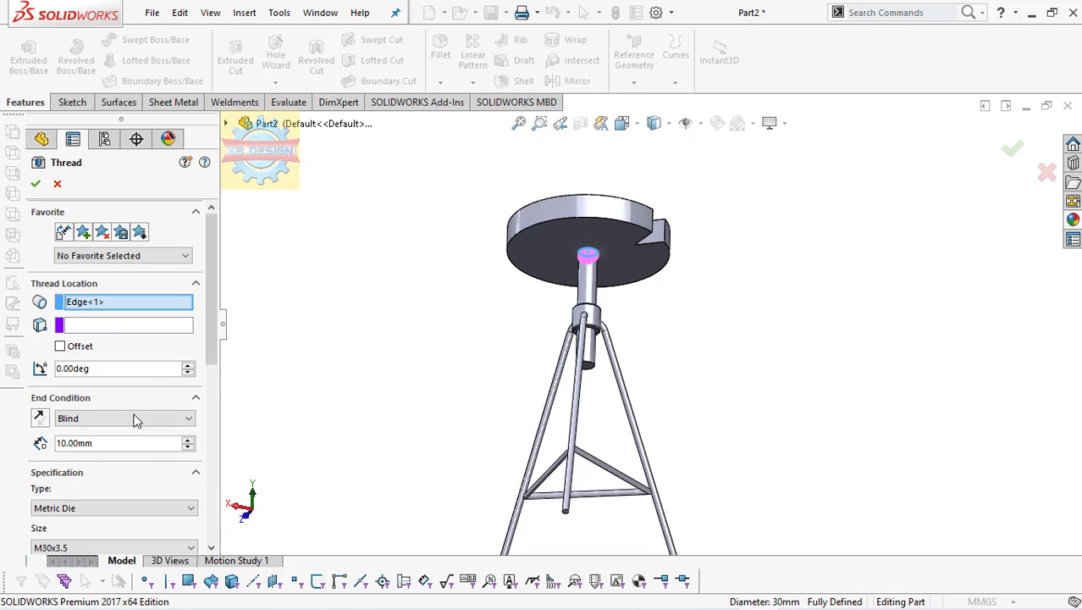
- Set the thread to Metric Die M30x3.5, 200 mm deep, and accept it
{"action": "left_click", "coordinate": [66, 508]}
{"action": "left_click", "coordinate": [68, 537]}
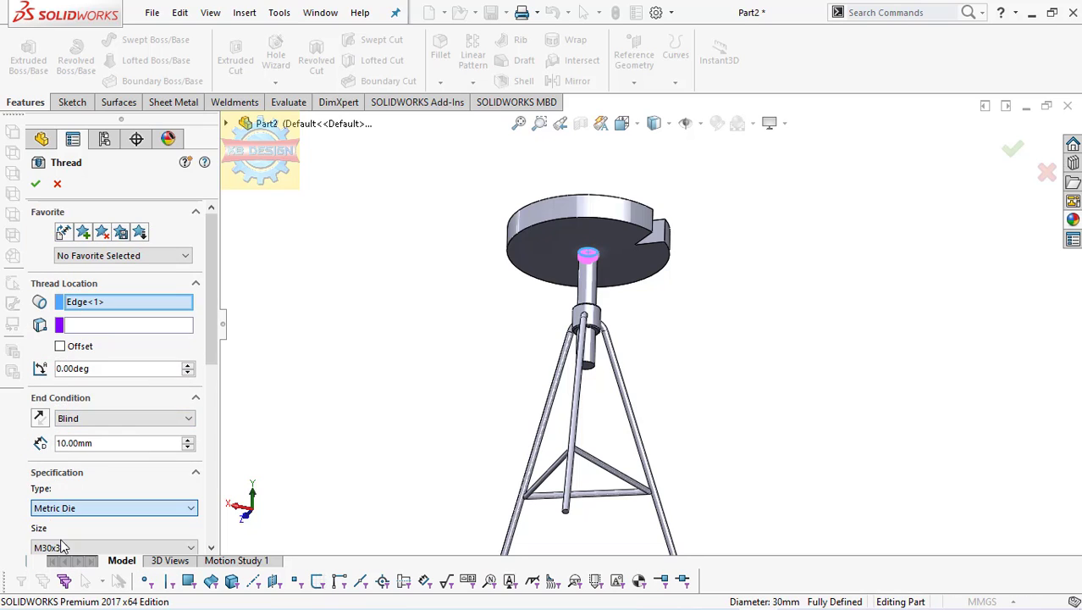
{"action": "scroll", "coordinate": [218, 392], "scroll_direction": "down", "scroll_amount": 2}
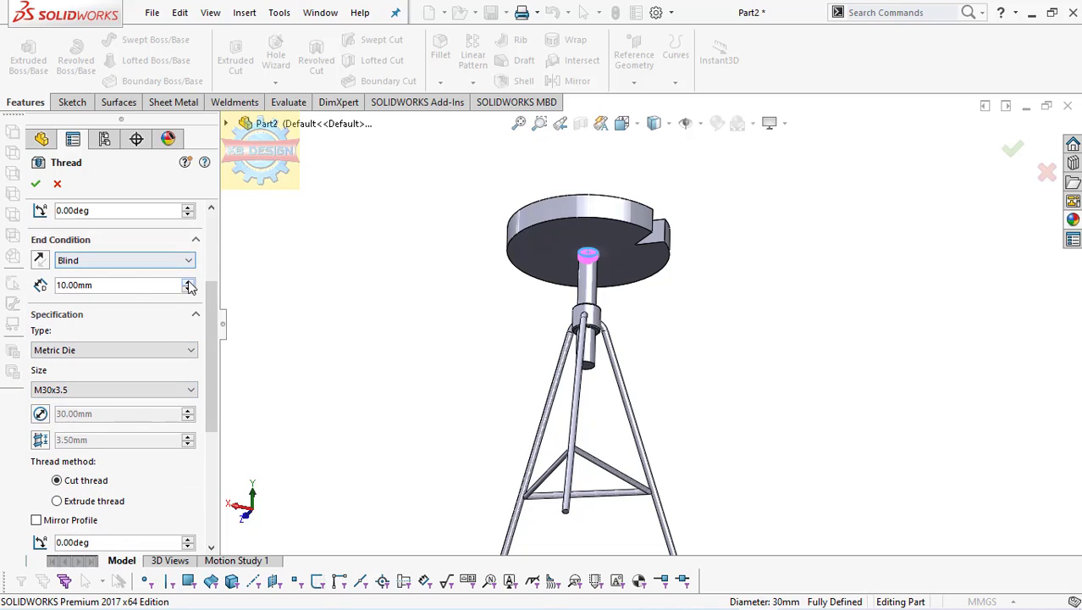
{"action": "type", "text": "2"}
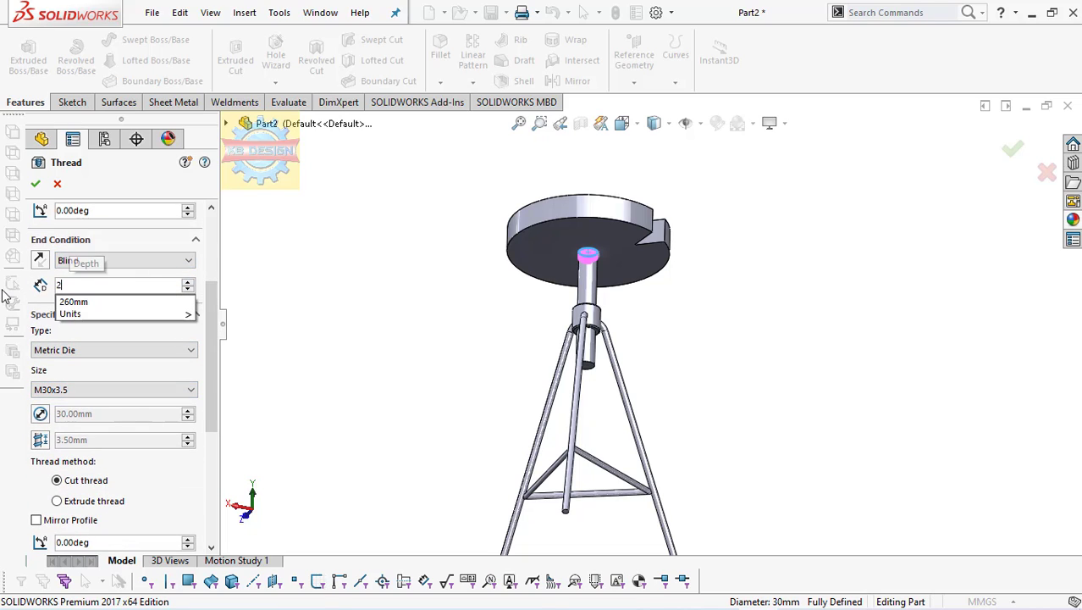
{"action": "type", "text": "00"}
{"action": "key", "text": "Return"}
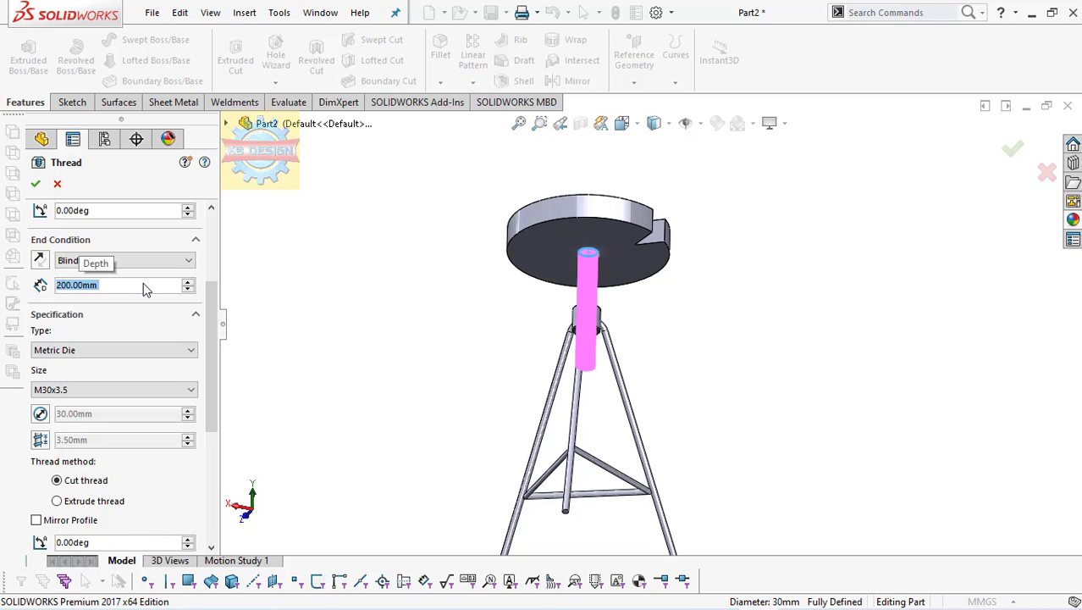
{"action": "left_click", "coordinate": [34, 183]}
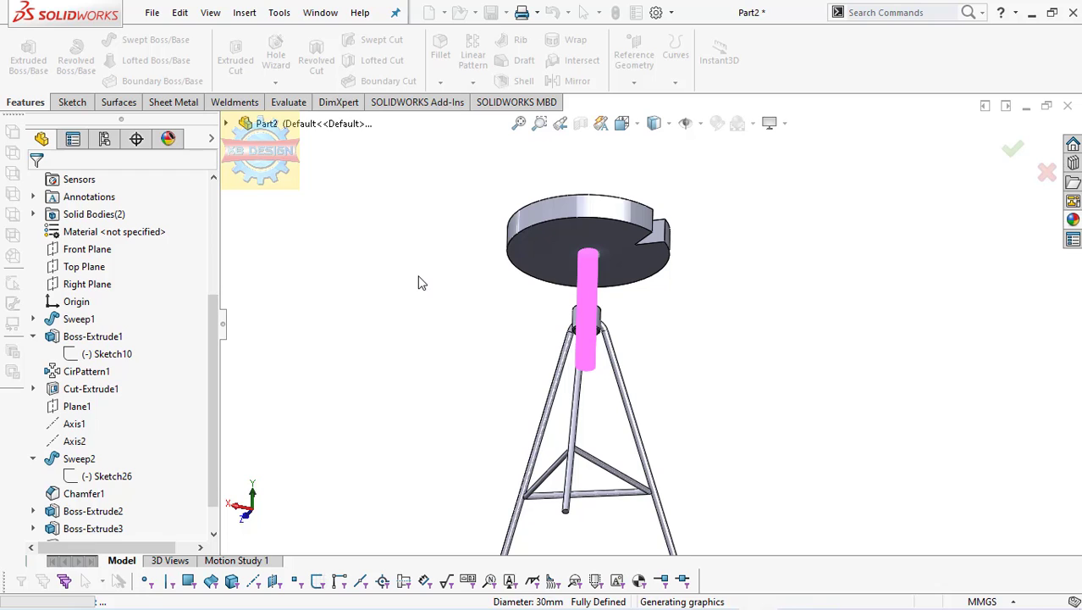
{"action": "middle_click_drag", "start_coordinate": [511, 282], "coordinate": [483, 402]}
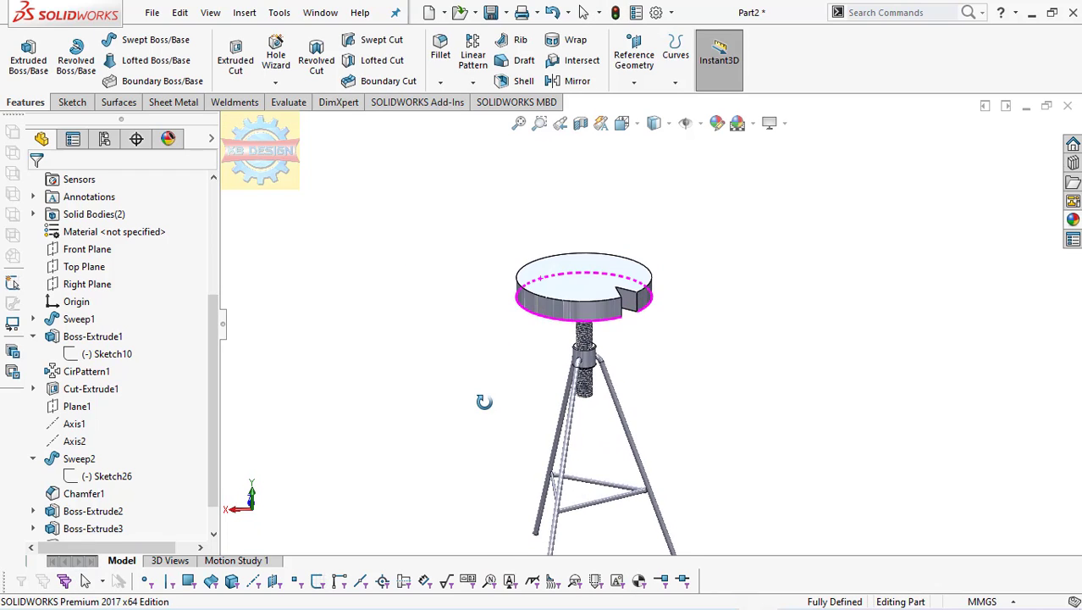
- Zoom the view and expand Solid Bodies(2) to show Chamfer1 and Thread1
{"action": "scroll", "coordinate": [517, 406], "scroll_direction": "up", "scroll_amount": 3}
{"action": "scroll", "coordinate": [684, 400], "scroll_direction": "up", "scroll_amount": 1}
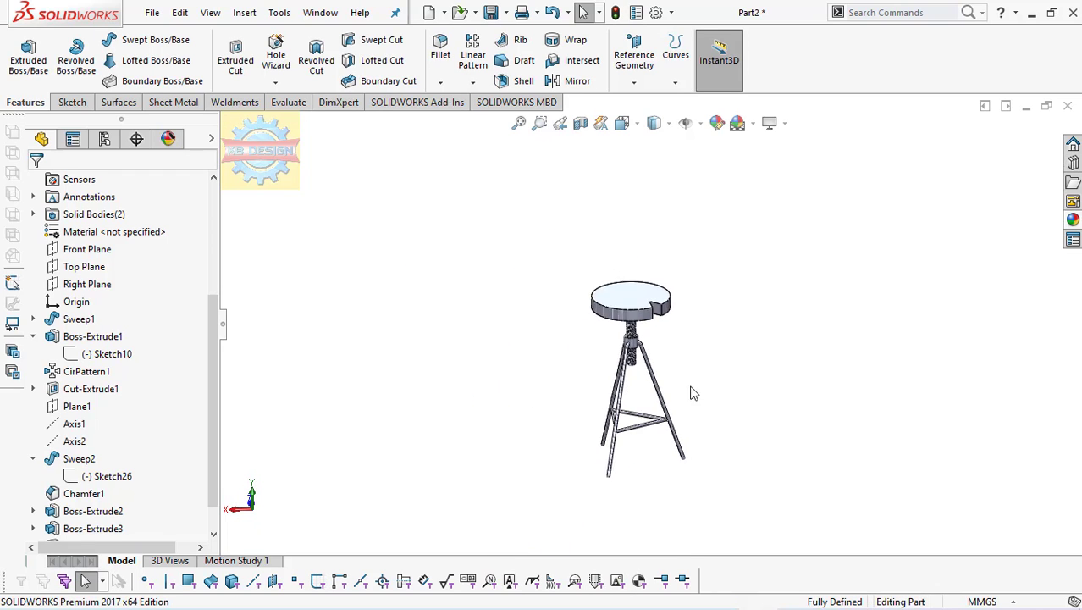
{"action": "scroll", "coordinate": [693, 389], "scroll_direction": "down", "scroll_amount": 2}
{"action": "scroll", "coordinate": [693, 381], "scroll_direction": "down", "scroll_amount": 2}
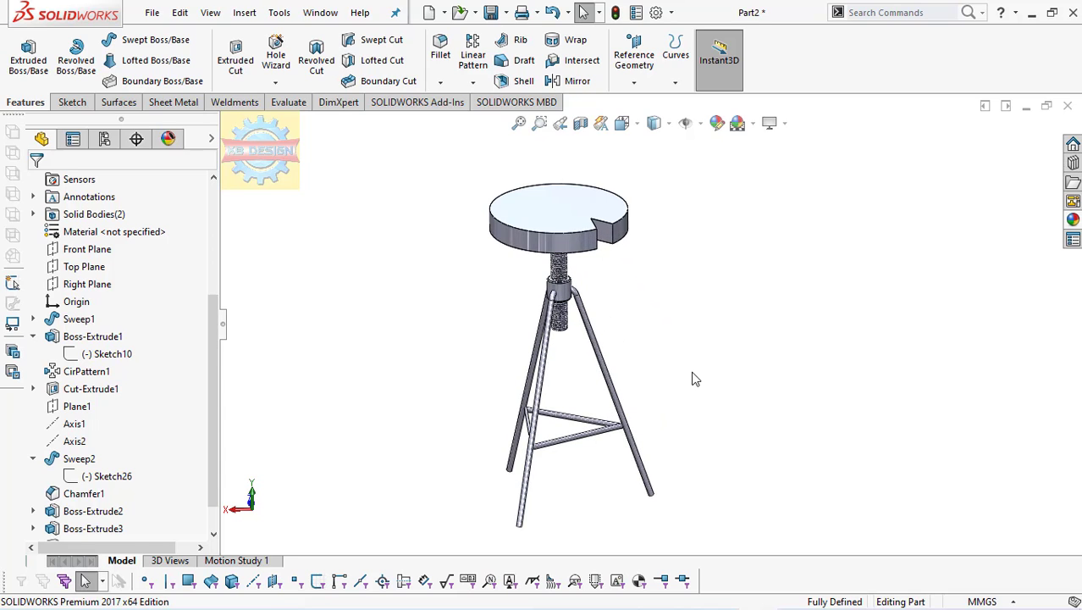
{"action": "scroll", "coordinate": [607, 307], "scroll_direction": "down", "scroll_amount": 2}
{"action": "scroll", "coordinate": [606, 307], "scroll_direction": "up", "scroll_amount": 2}
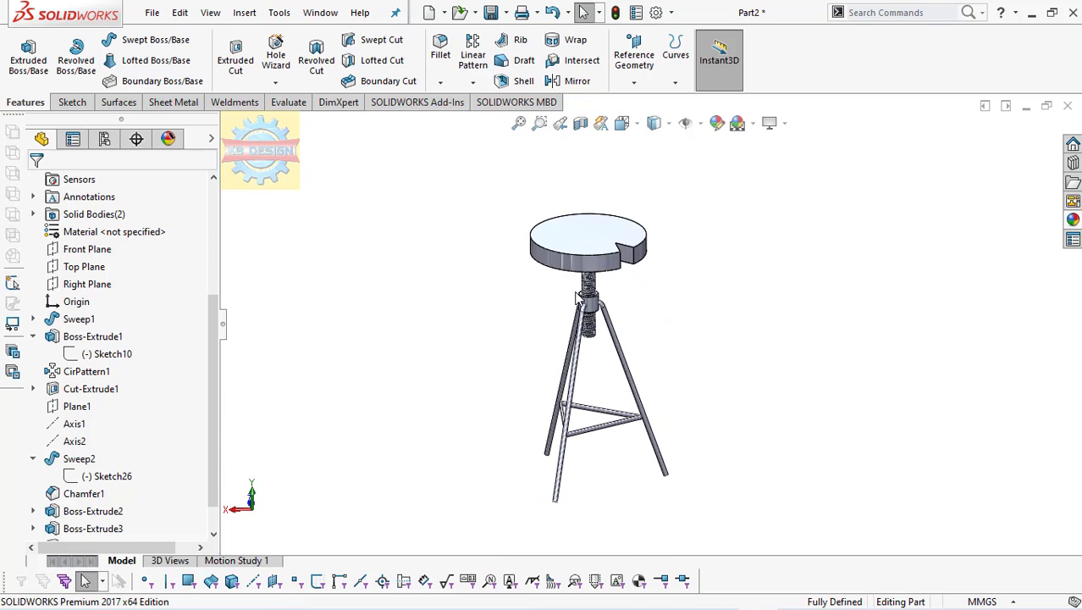
{"action": "left_click", "coordinate": [33, 214]}
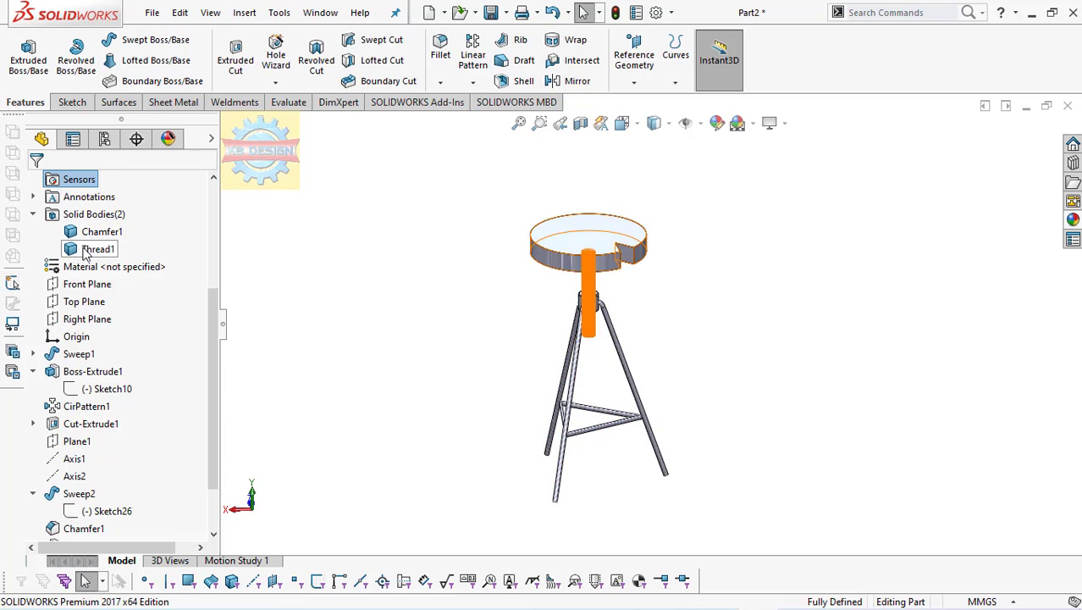
- Copy the Thread1 body in place as Body-Move/Copy1 with Move/Copy, then hide the copy
{"action": "left_click", "coordinate": [93, 249]}
{"action": "left_click", "coordinate": [244, 12]}
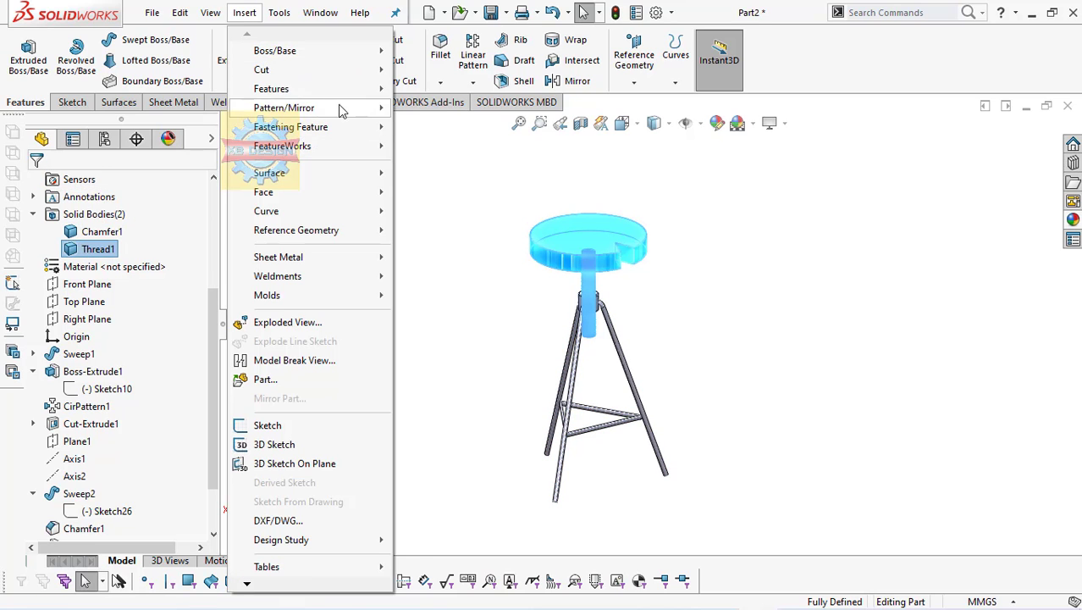
{"action": "mouse_move", "coordinate": [271, 89]}
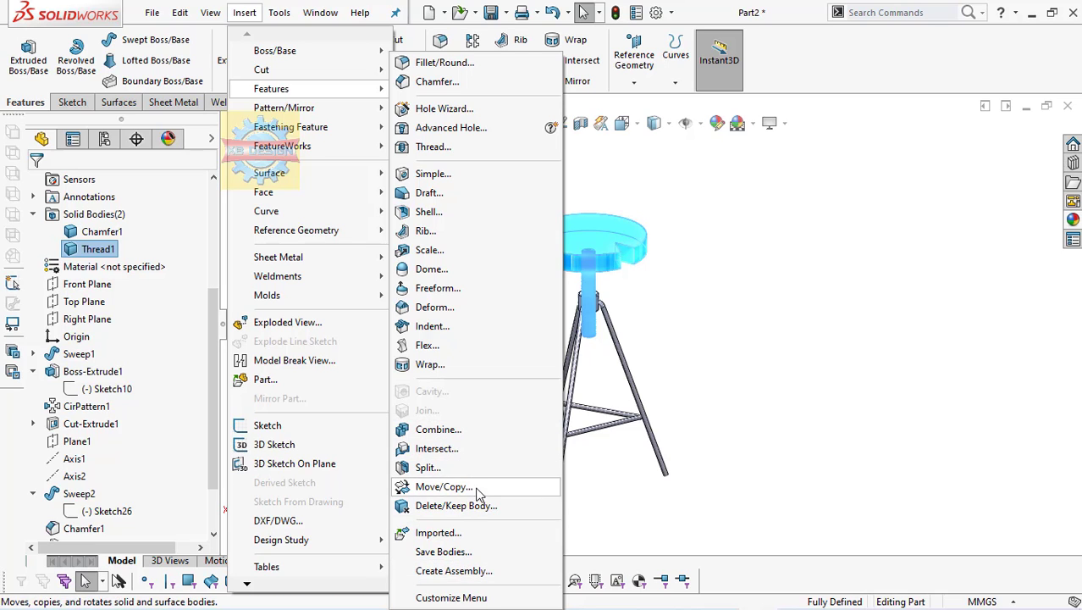
{"action": "left_click", "coordinate": [471, 487]}
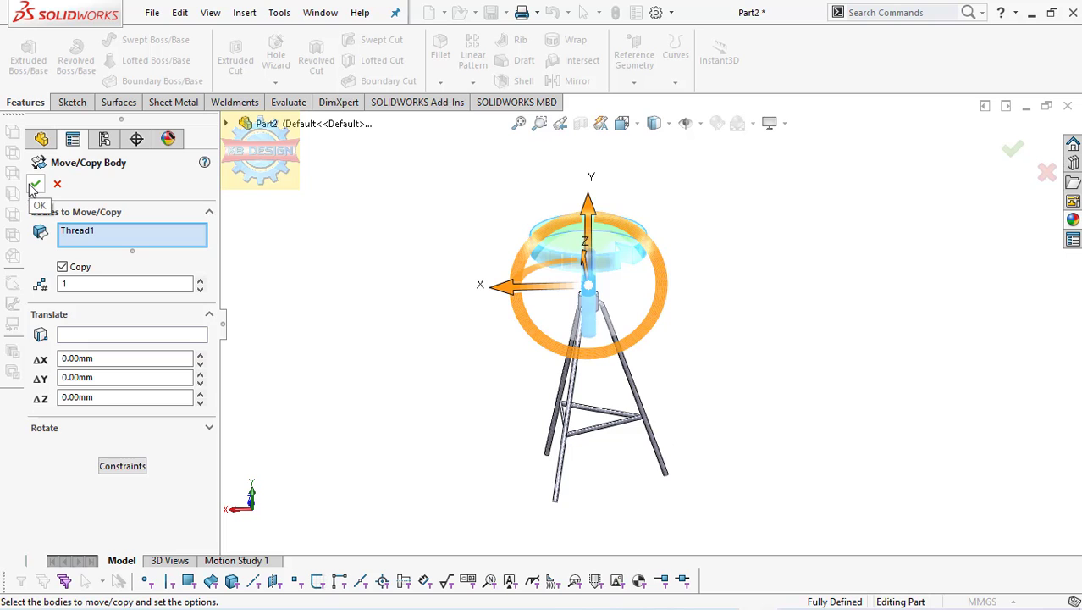
{"action": "left_click", "coordinate": [35, 184]}
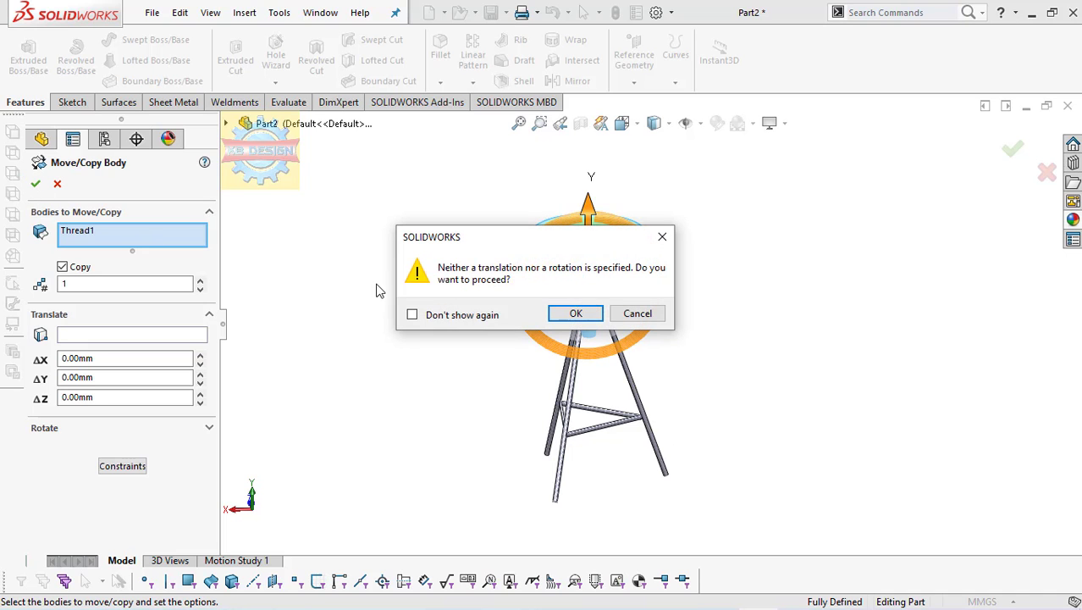
{"action": "left_click", "coordinate": [564, 313]}
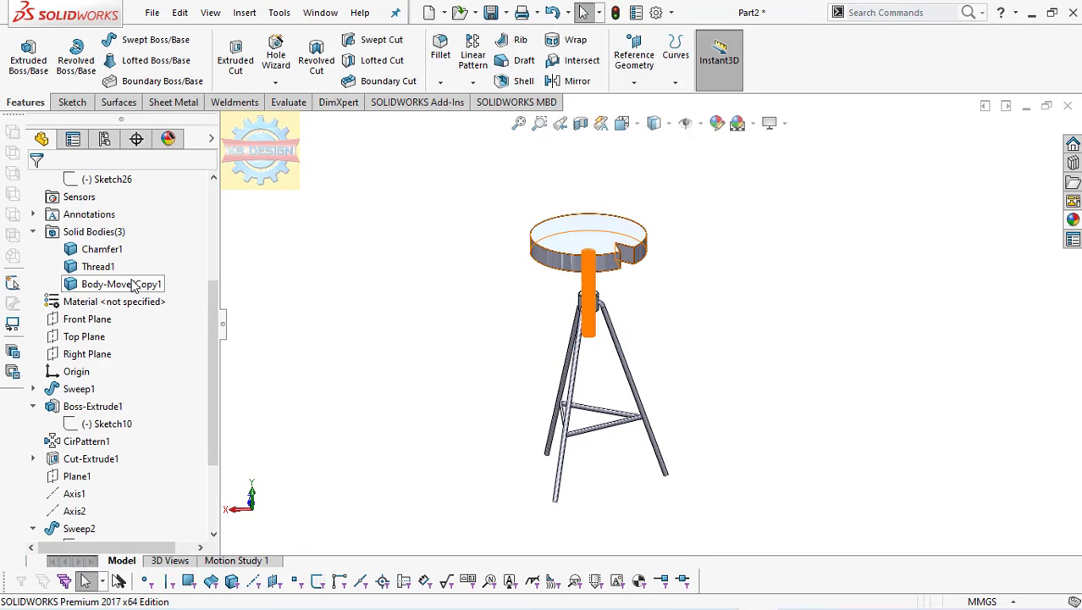
{"action": "left_click", "coordinate": [132, 284]}
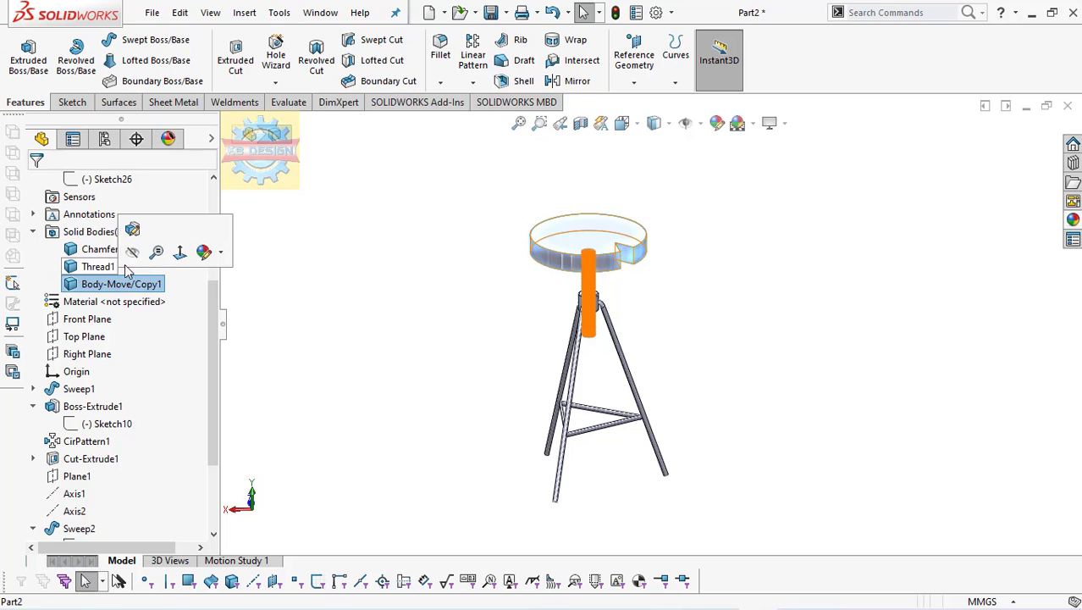
{"action": "left_click", "coordinate": [132, 251]}
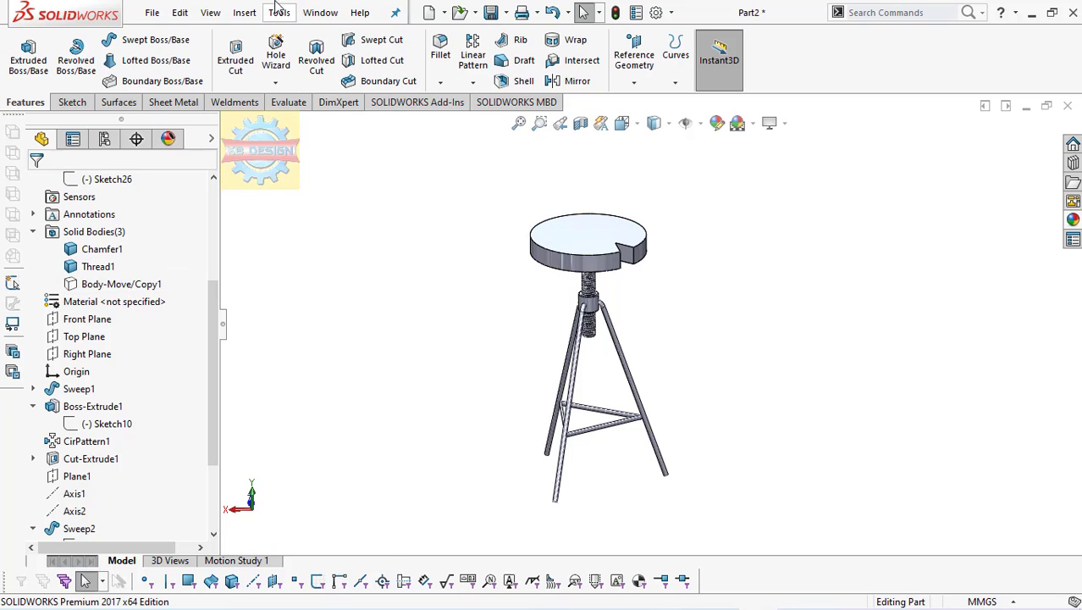
- Combine with Subtract: Chamfer1 tripod as main body, Thread1 as the body removed
{"action": "left_click", "coordinate": [245, 12]}
{"action": "mouse_move", "coordinate": [271, 89]}
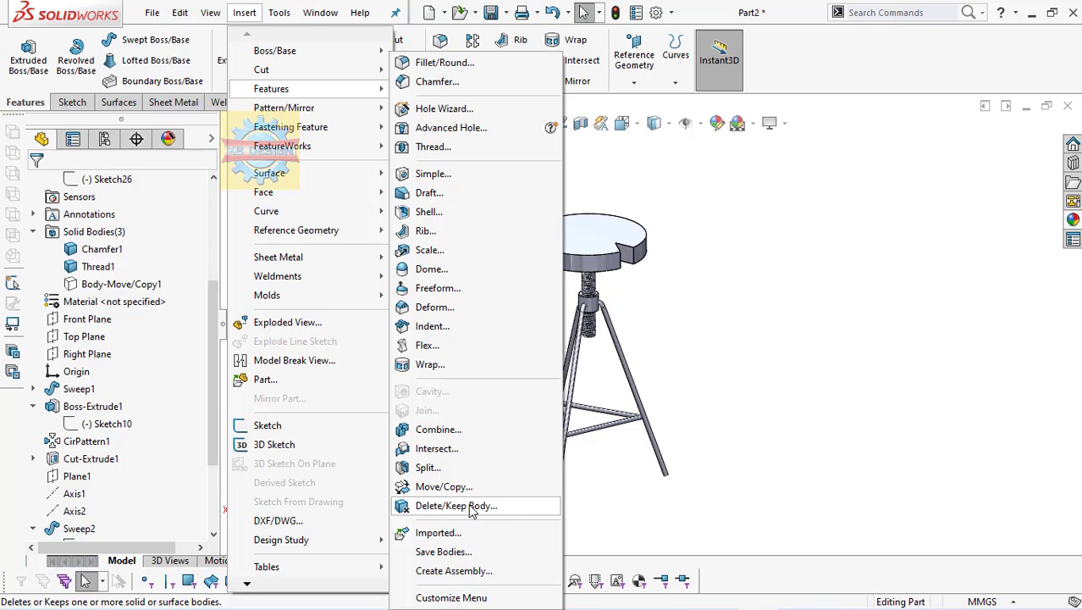
{"action": "left_click", "coordinate": [463, 429]}
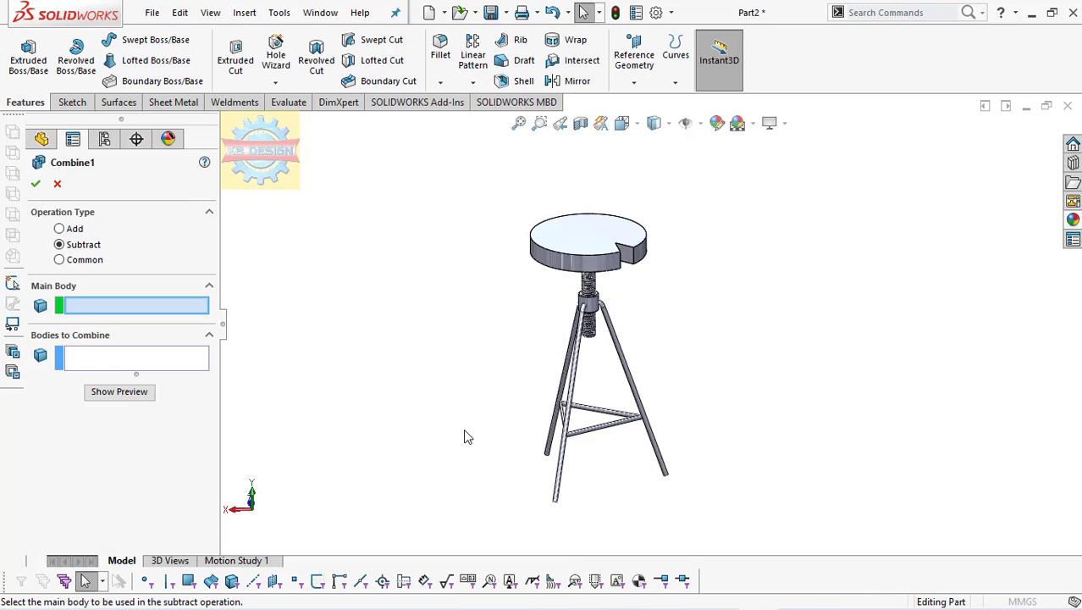
{"action": "left_click", "coordinate": [587, 328]}
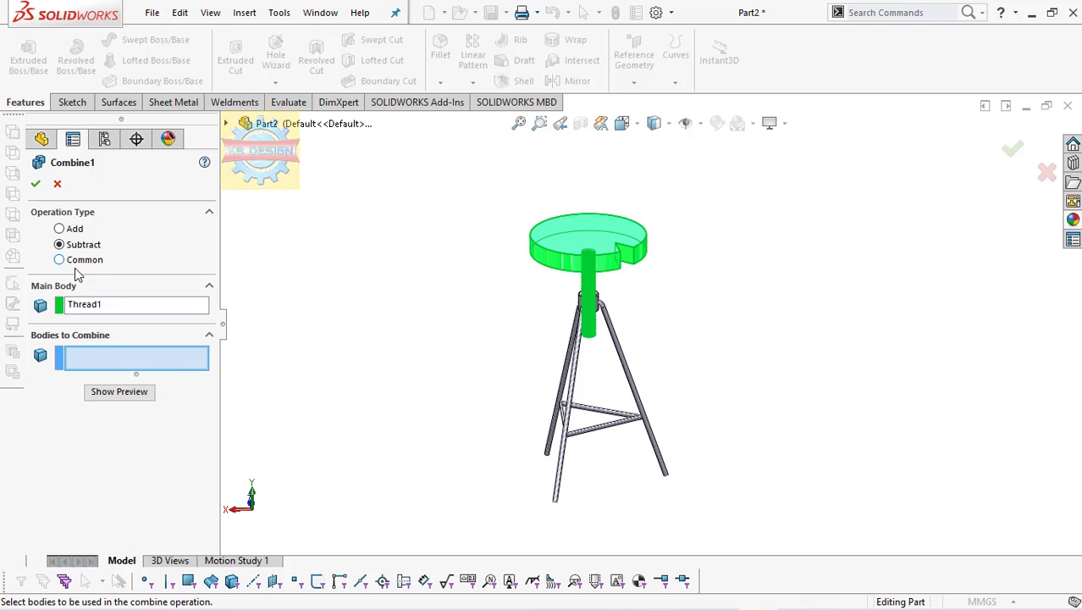
{"action": "right_click", "coordinate": [83, 308]}
{"action": "left_click", "coordinate": [93, 315]}
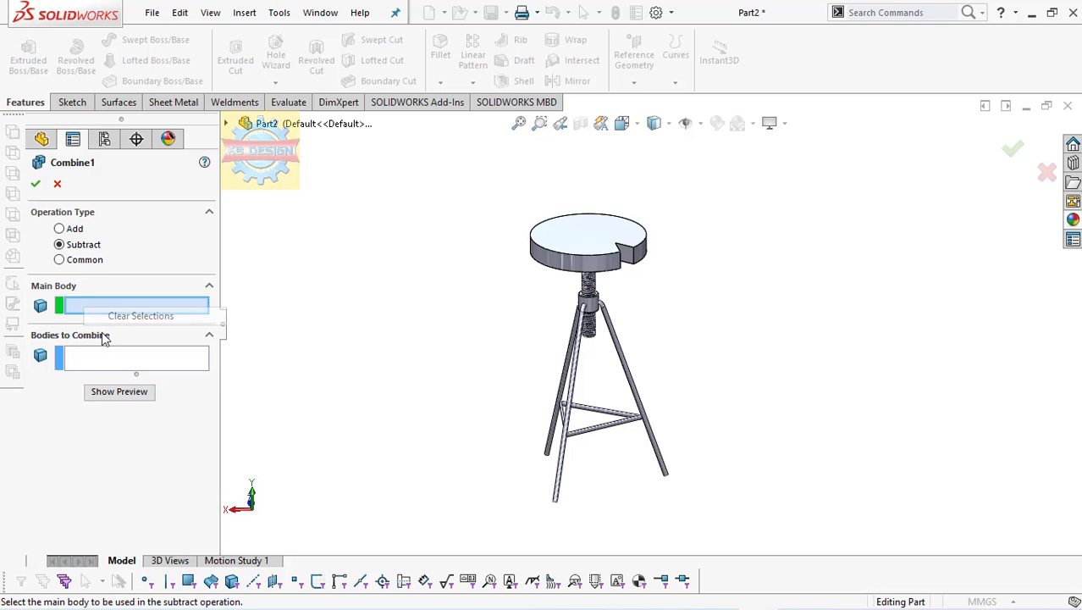
{"action": "left_click", "coordinate": [108, 356]}
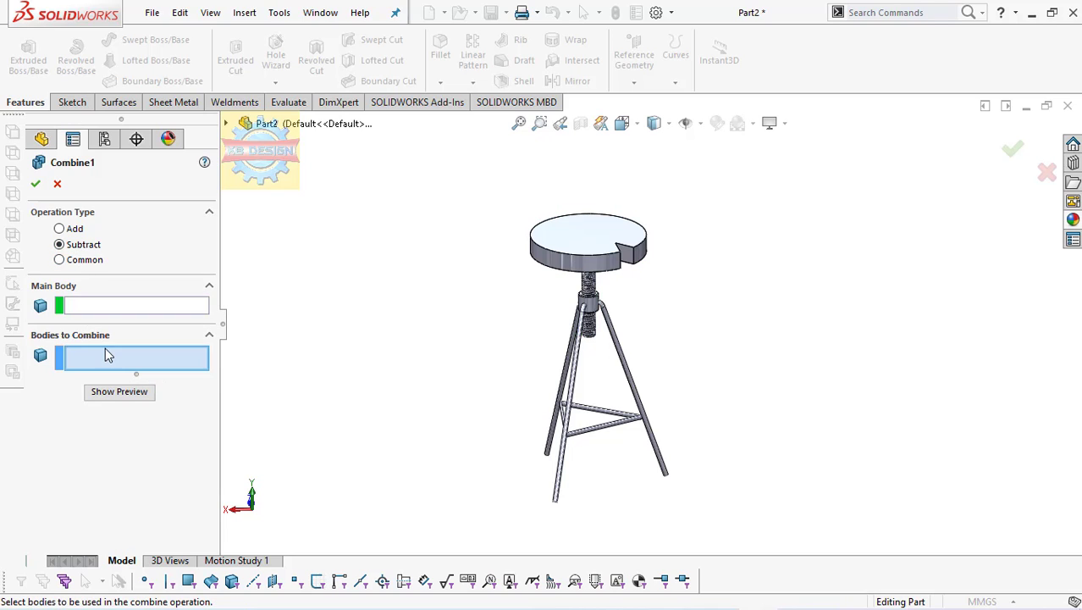
{"action": "left_click", "coordinate": [619, 341]}
{"action": "left_click", "coordinate": [165, 307]}
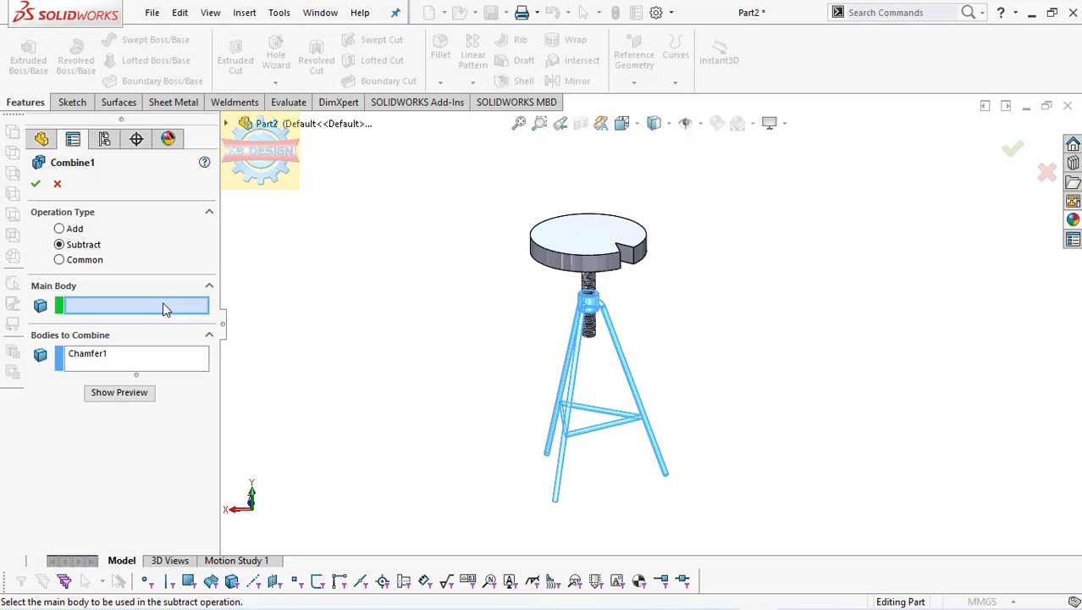
{"action": "left_click", "coordinate": [615, 350]}
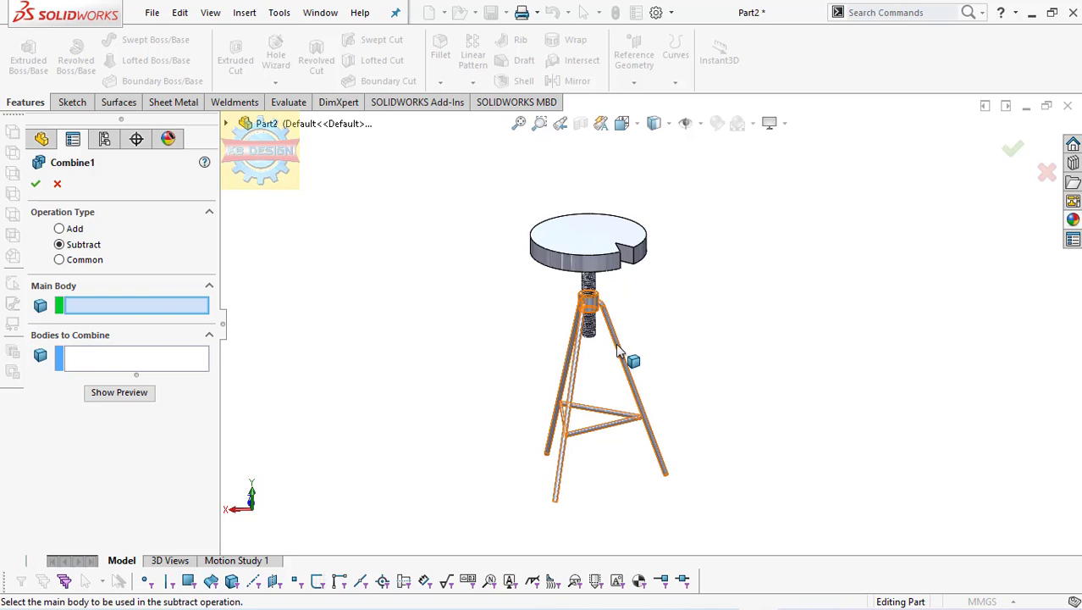
{"action": "left_click", "coordinate": [588, 283]}
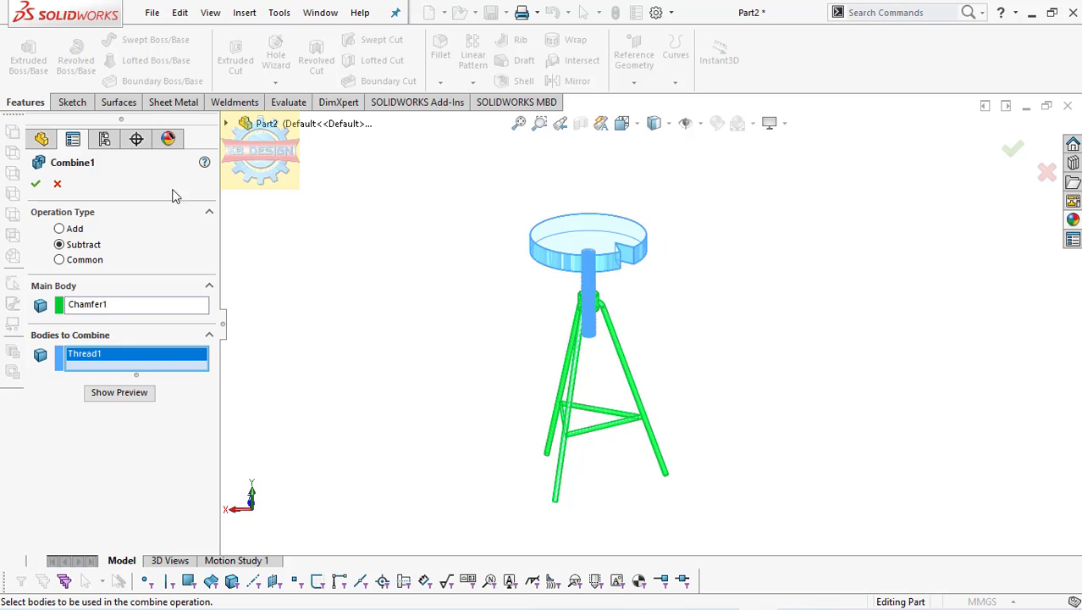
{"action": "left_click", "coordinate": [35, 186]}
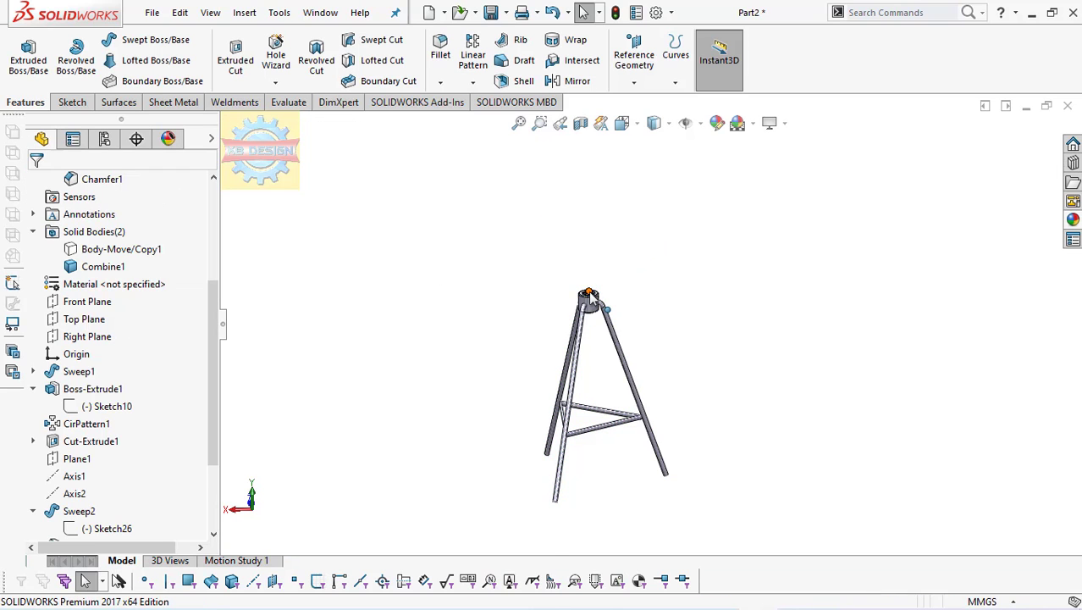
{"action": "scroll", "coordinate": [596, 301], "scroll_direction": "down", "scroll_amount": 1}
{"action": "scroll", "coordinate": [596, 301], "scroll_direction": "down", "scroll_amount": 1}
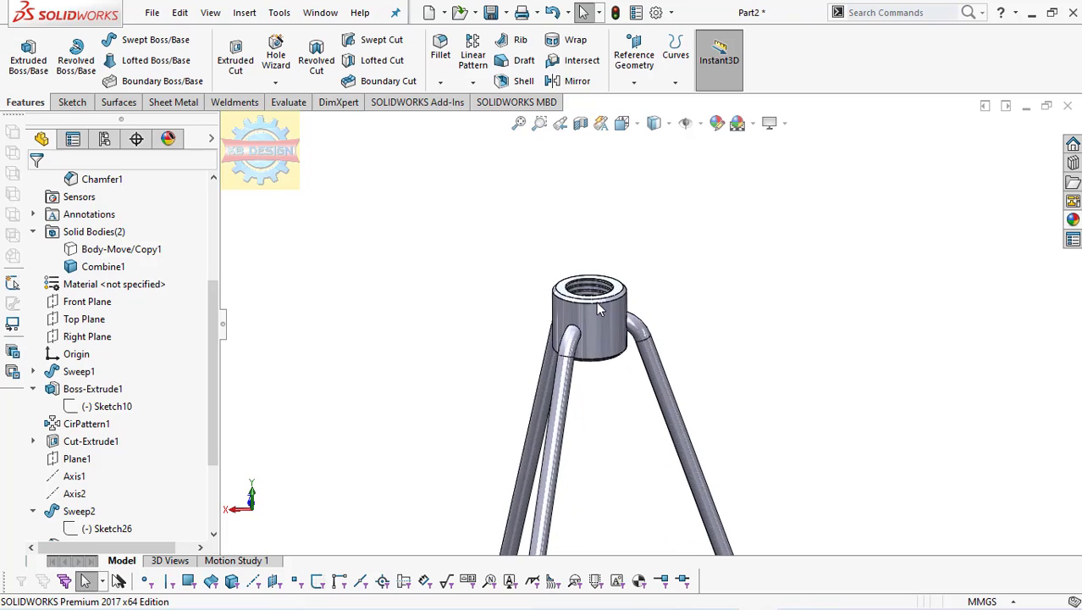
{"action": "scroll", "coordinate": [596, 301], "scroll_direction": "down", "scroll_amount": 1}
{"action": "scroll", "coordinate": [598, 306], "scroll_direction": "down", "scroll_amount": 1}
{"action": "scroll", "coordinate": [600, 304], "scroll_direction": "down", "scroll_amount": 1}
{"action": "scroll", "coordinate": [602, 302], "scroll_direction": "down", "scroll_amount": 1}
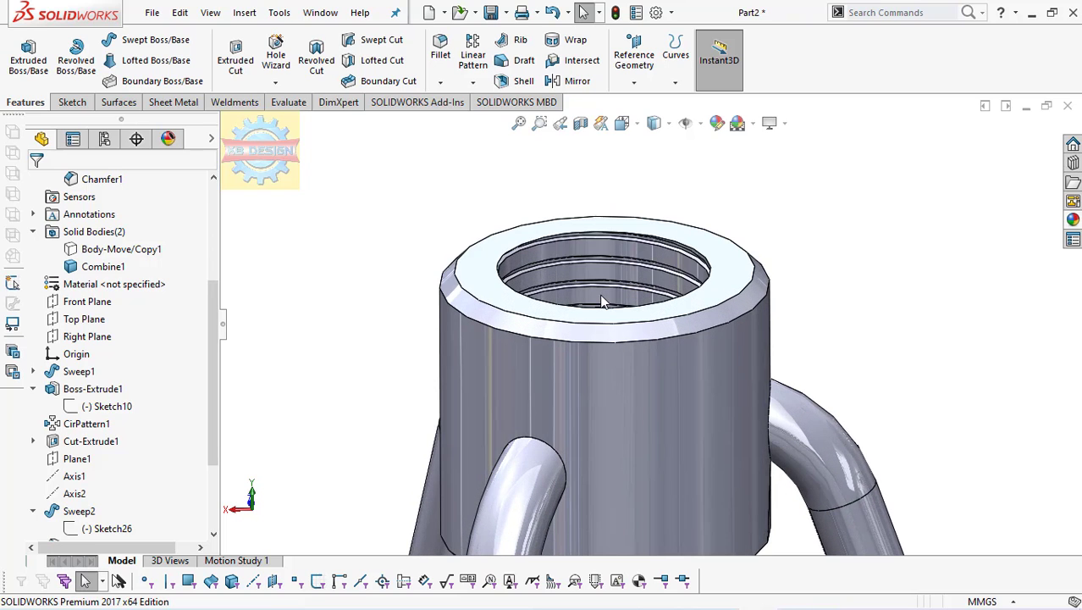
{"action": "scroll", "coordinate": [602, 302], "scroll_direction": "down", "scroll_amount": 1}
{"action": "scroll", "coordinate": [602, 301], "scroll_direction": "up", "scroll_amount": 1}
{"action": "scroll", "coordinate": [602, 295], "scroll_direction": "up", "scroll_amount": 1}
{"action": "scroll", "coordinate": [602, 292], "scroll_direction": "up", "scroll_amount": 1}
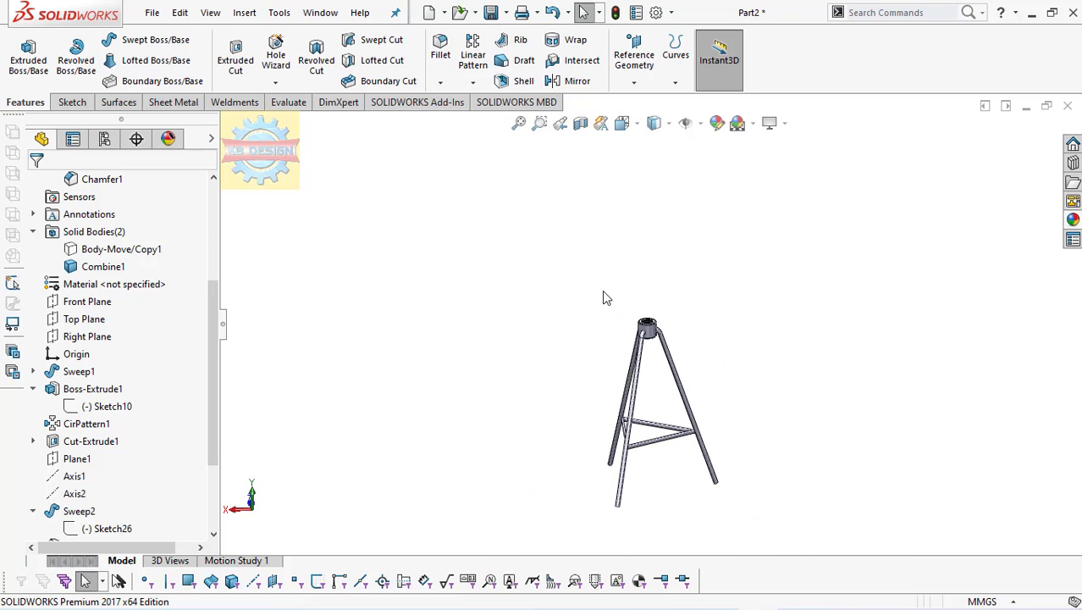
{"action": "scroll", "coordinate": [720, 397], "scroll_direction": "down", "scroll_amount": 2}
- Apply the Metal > polished steel appearance to the whole tripod body Combine1
{"action": "left_click", "coordinate": [616, 302]}
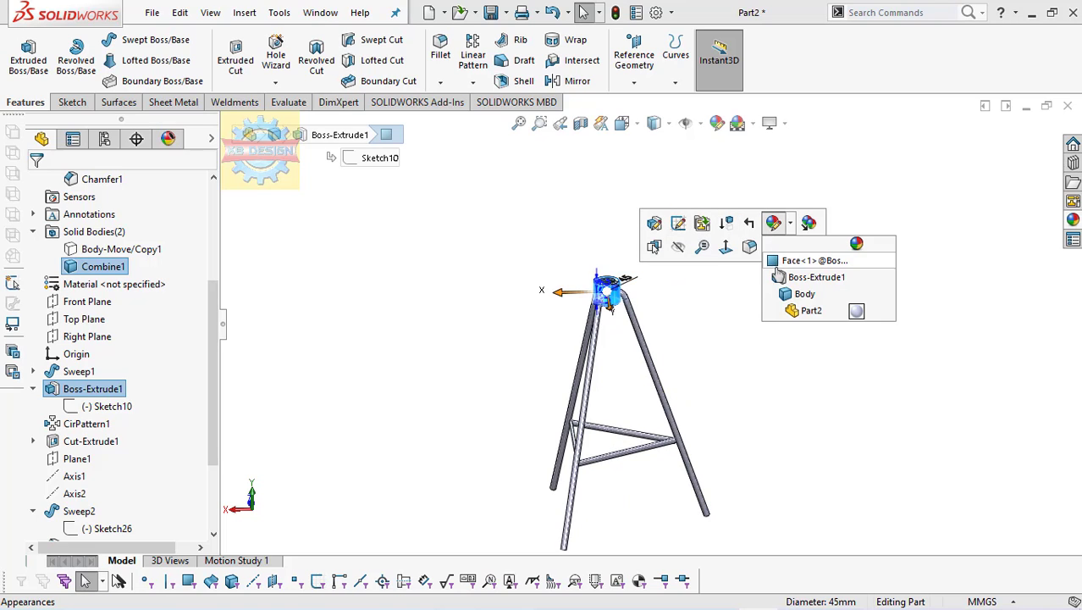
{"action": "left_click", "coordinate": [800, 294]}
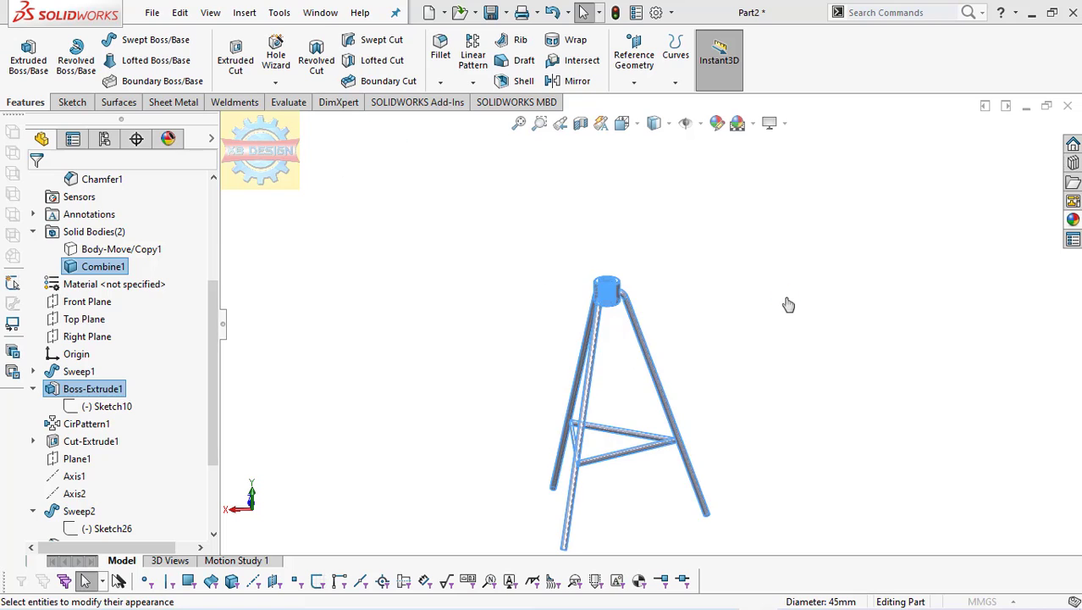
{"action": "left_click", "coordinate": [832, 151]}
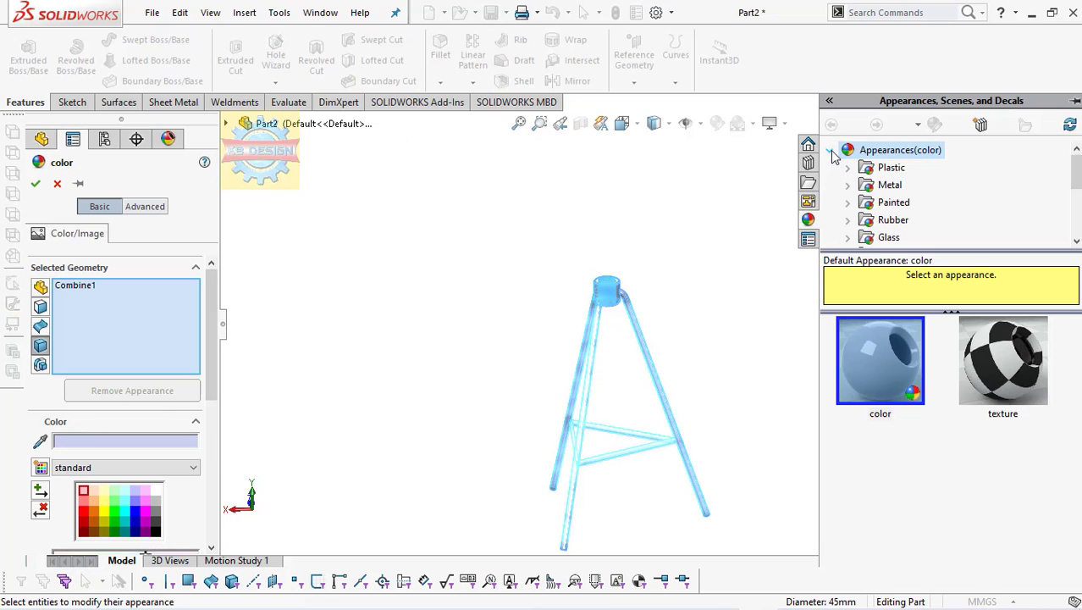
{"action": "left_click", "coordinate": [881, 185]}
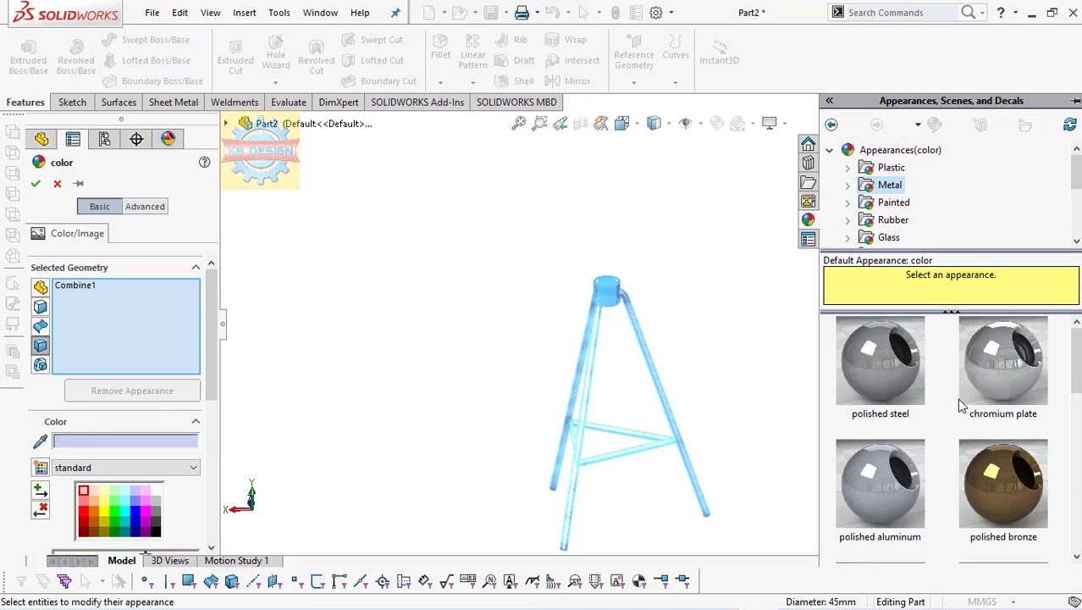
{"action": "scroll", "coordinate": [965, 402], "scroll_direction": "down", "scroll_amount": 3}
{"action": "scroll", "coordinate": [973, 397], "scroll_direction": "down", "scroll_amount": 2}
{"action": "scroll", "coordinate": [931, 411], "scroll_direction": "up", "scroll_amount": 5}
{"action": "left_click", "coordinate": [885, 371]}
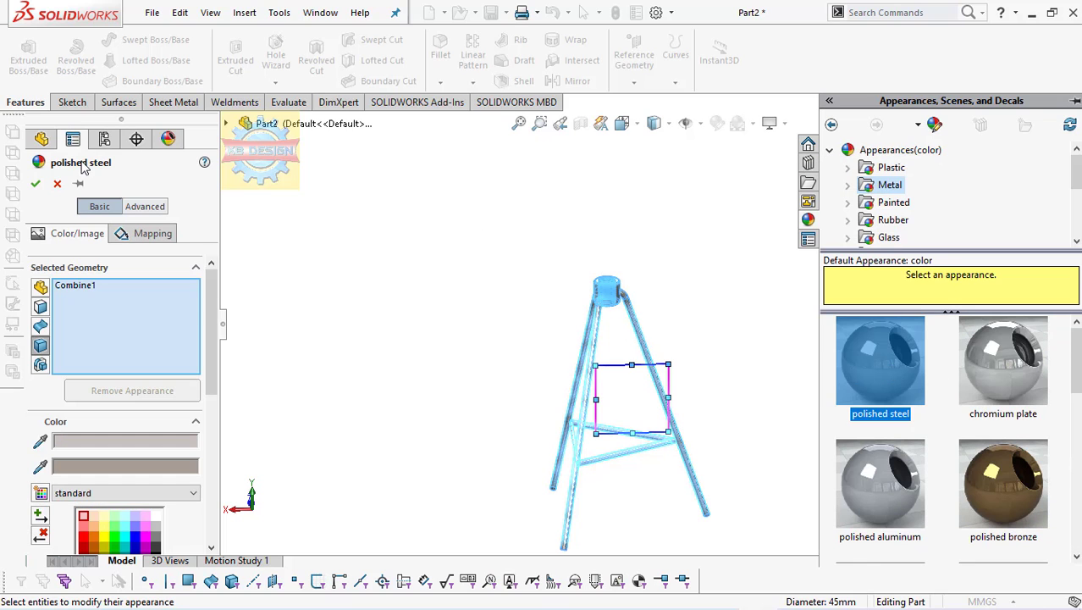
{"action": "left_click", "coordinate": [36, 184]}
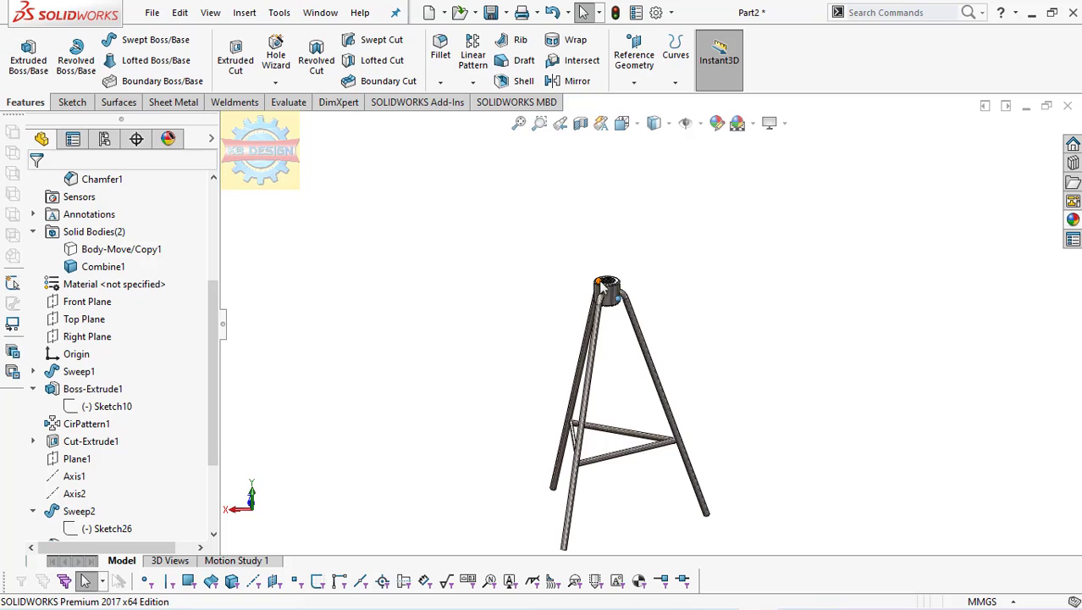
- Unhide Body-Move/Copy1 so the seat and threaded column reappear, and select the seat
{"action": "left_click", "coordinate": [110, 249]}
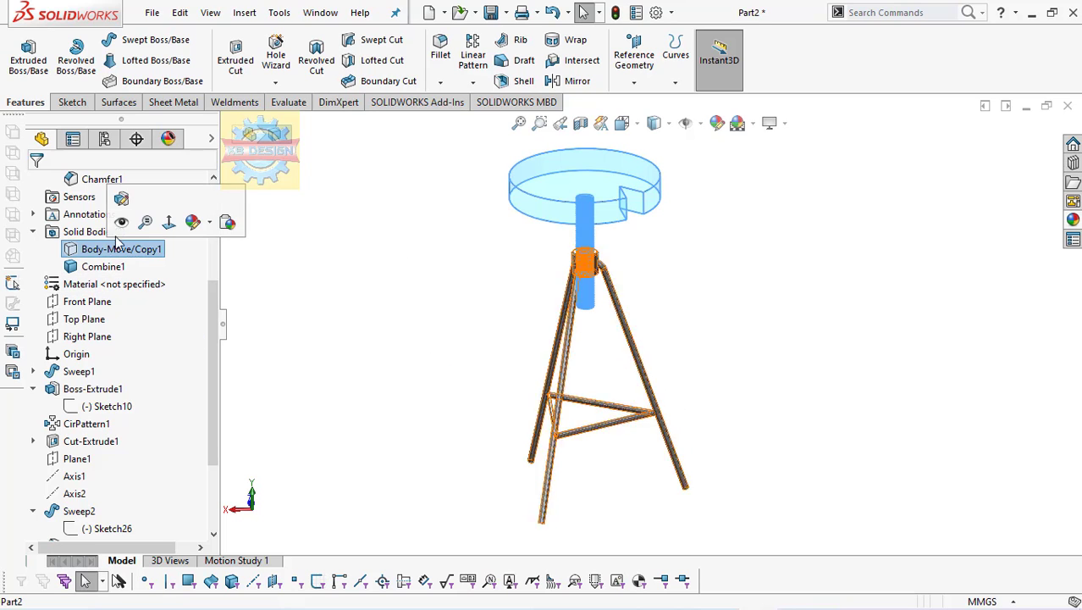
{"action": "left_click", "coordinate": [119, 231]}
{"action": "left_click", "coordinate": [559, 186]}
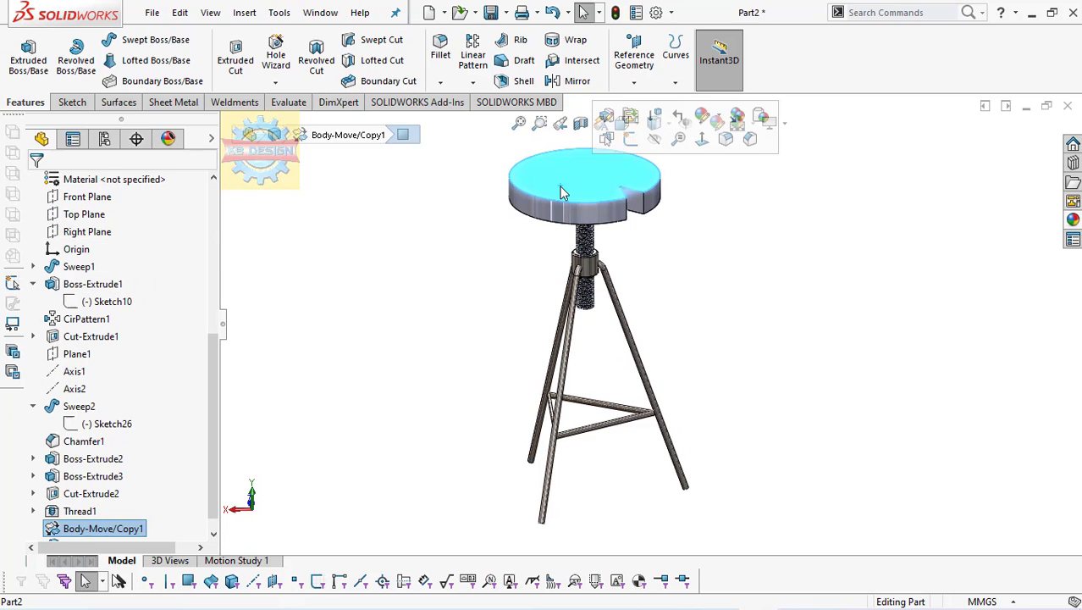
{"action": "left_click", "coordinate": [704, 115]}
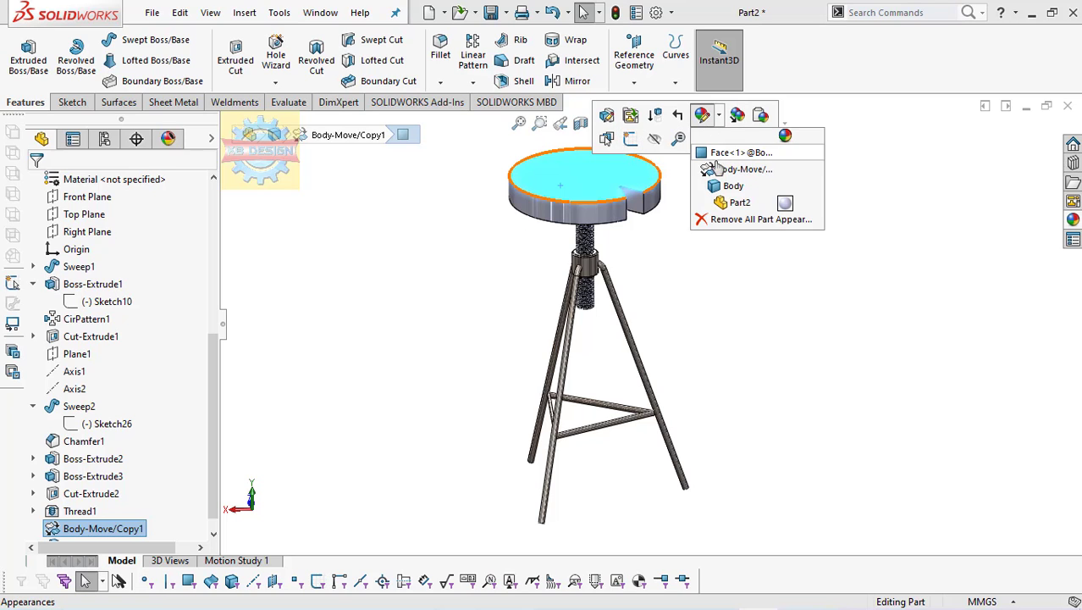
{"action": "left_click", "coordinate": [738, 203]}
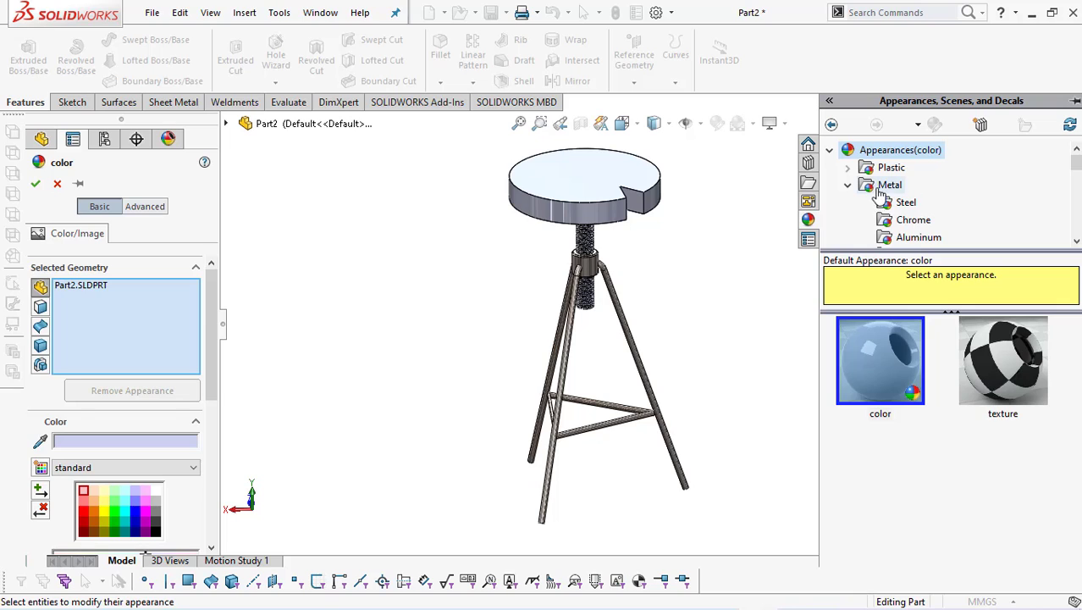
- Give Part2 the Organic > Wood > polished teak 2d appearance
{"action": "left_click", "coordinate": [847, 185]}
{"action": "scroll", "coordinate": [860, 193], "scroll_direction": "down", "scroll_amount": 3}
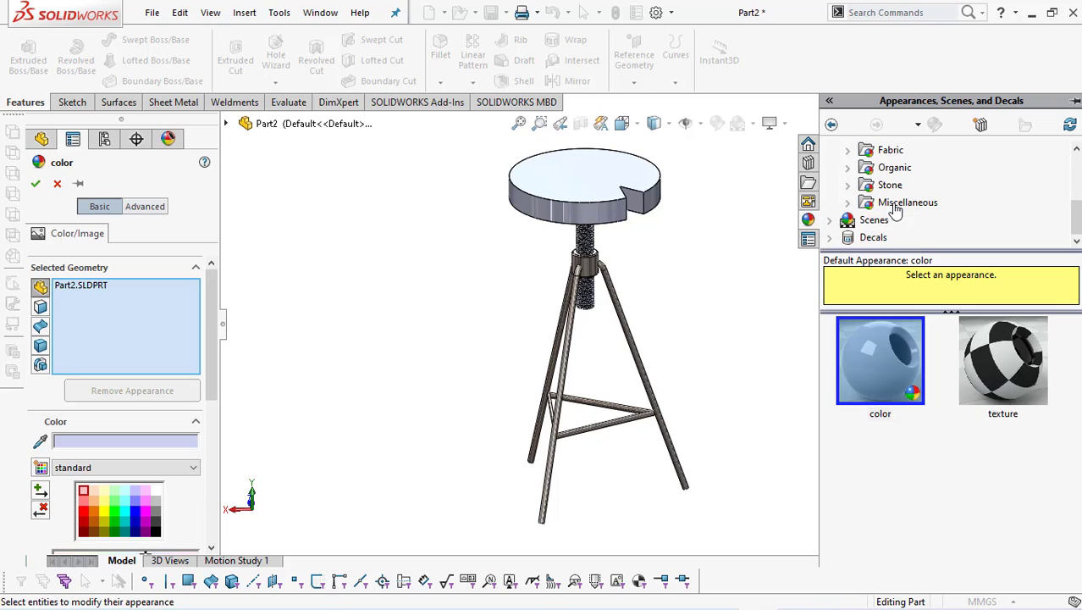
{"action": "left_click", "coordinate": [848, 167]}
{"action": "left_click", "coordinate": [908, 167]}
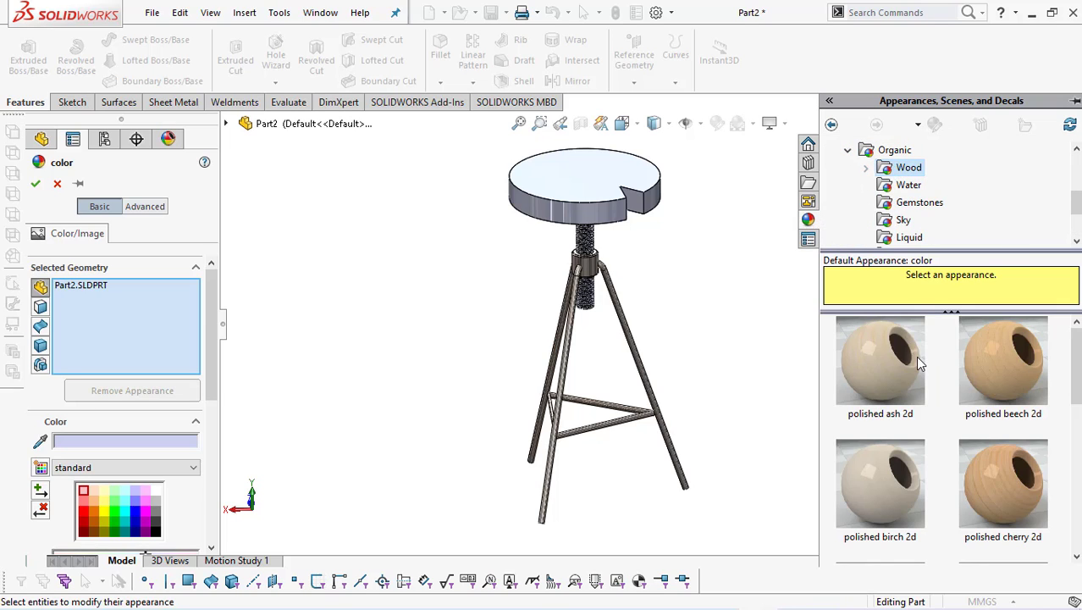
{"action": "left_click", "coordinate": [918, 362]}
{"action": "left_click", "coordinate": [1009, 365]}
{"action": "scroll", "coordinate": [1020, 377], "scroll_direction": "down", "scroll_amount": 3}
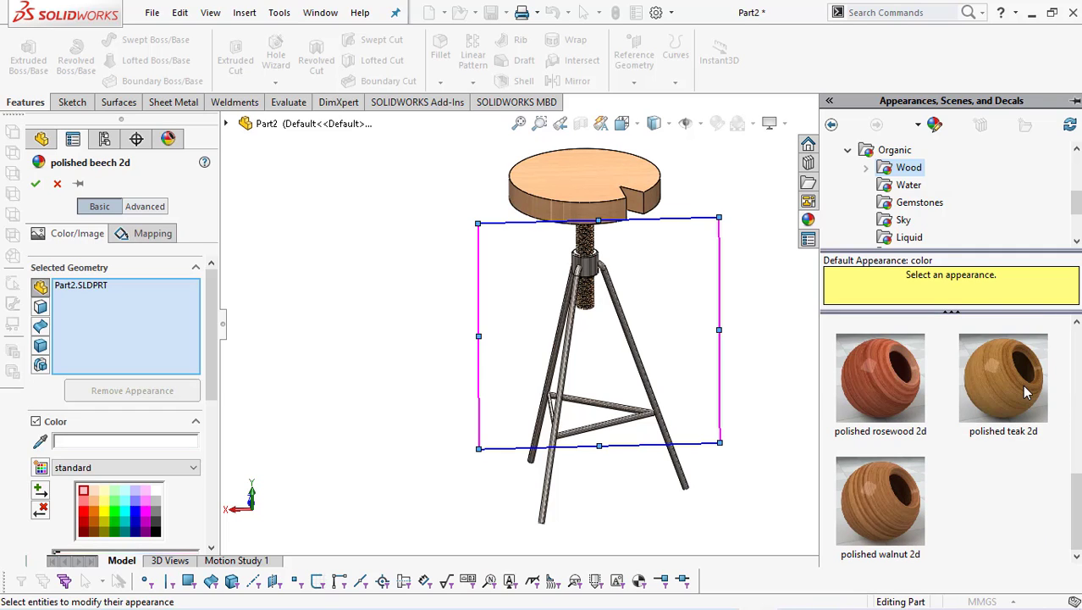
{"action": "left_click", "coordinate": [1024, 391]}
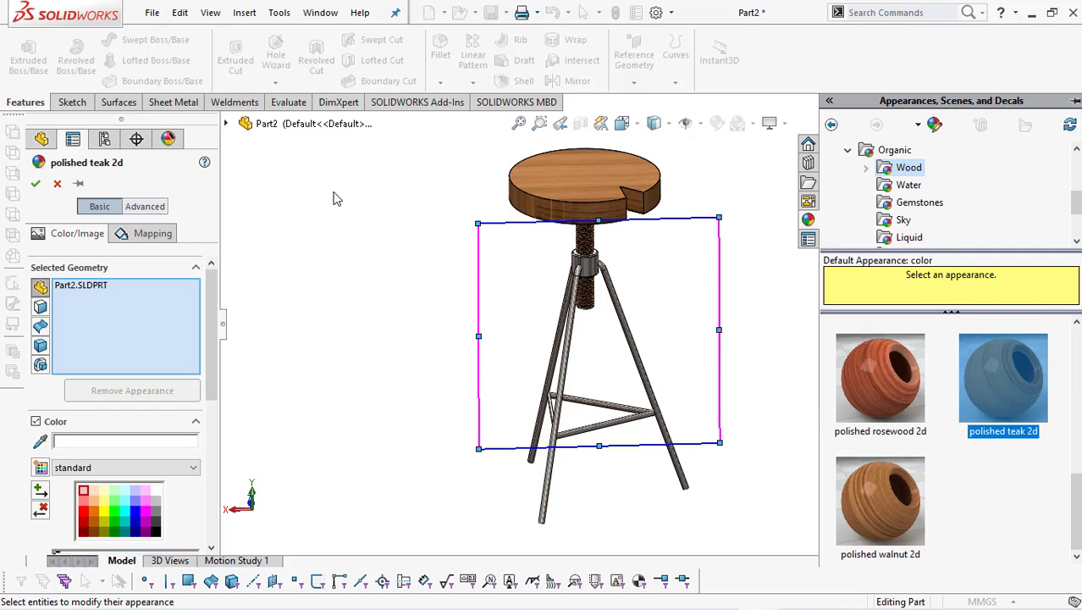
{"action": "left_click", "coordinate": [34, 184]}
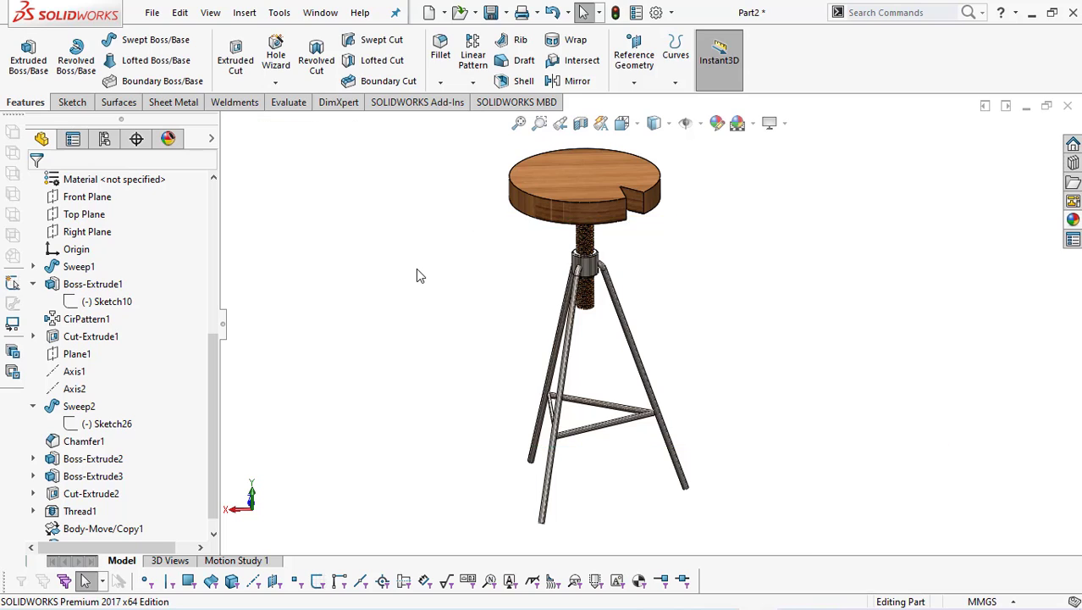
{"action": "scroll", "coordinate": [650, 310], "scroll_direction": "up", "scroll_amount": 3}
{"action": "middle_click_drag", "start_coordinate": [650, 310], "coordinate": [679, 300]}
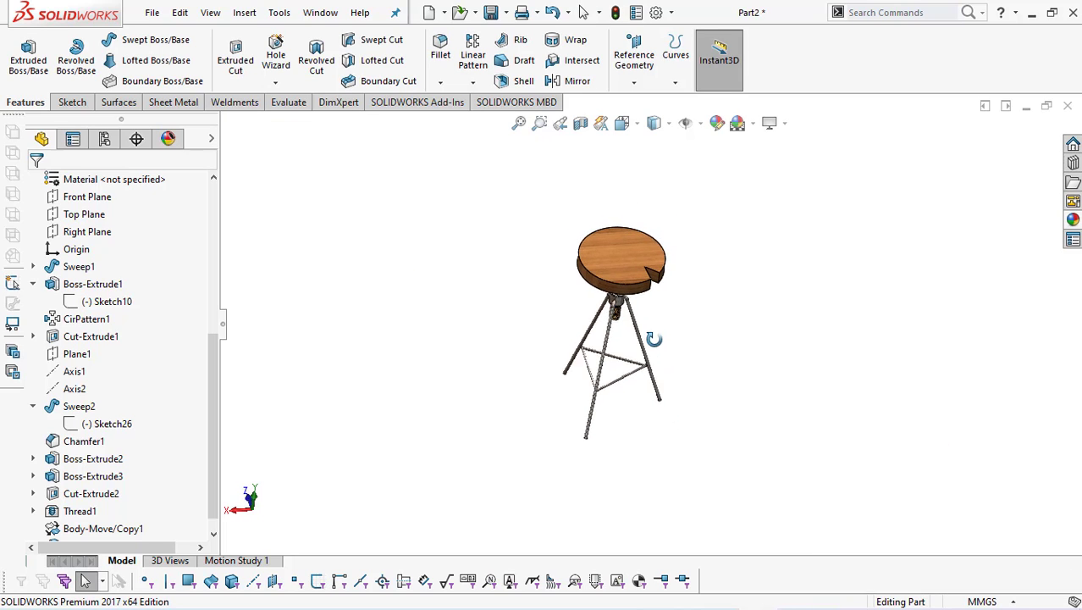
{"action": "scroll", "coordinate": [701, 284], "scroll_direction": "down", "scroll_amount": 2}
{"action": "scroll", "coordinate": [652, 410], "scroll_direction": "down", "scroll_amount": 2}
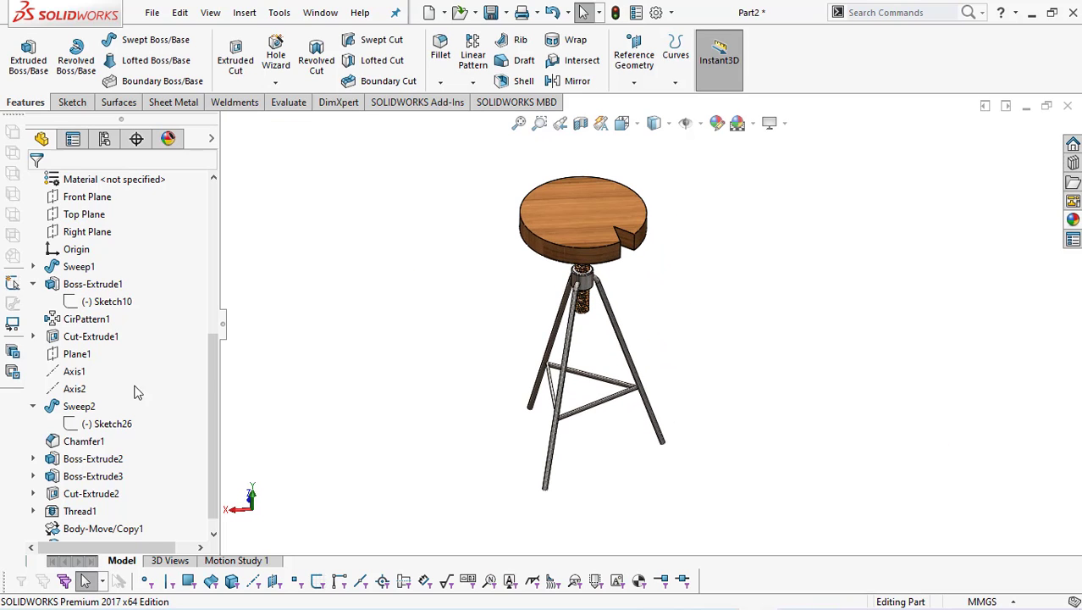